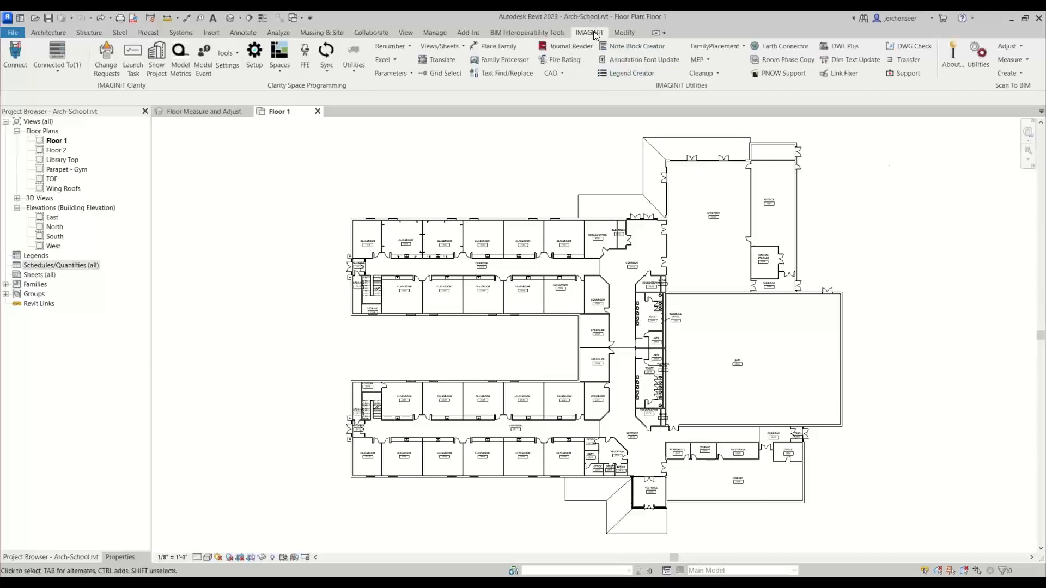
Float the IMAGINiT Utilities toolset over the upper part of the floor plan, keeping the Scan To BIM tools docked.
mouse_move(698, 87)
mouse_down()
mouse_move(631, 148)
mouse_move(501, 194)
mouse_up()
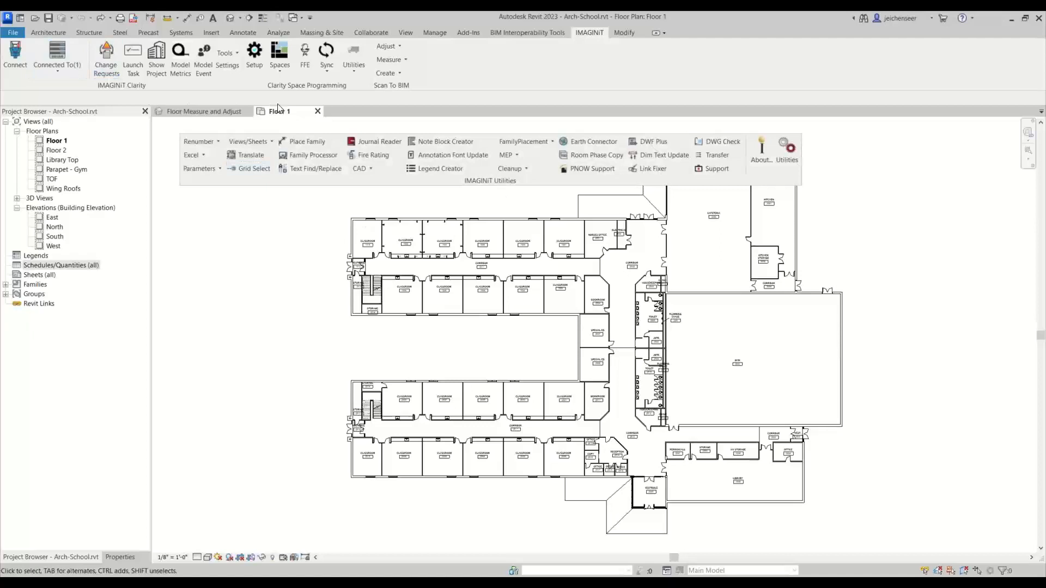
mouse_move(388, 86)
mouse_down()
mouse_move(419, 121)
mouse_move(754, 180)
mouse_move(845, 180)
mouse_move(842, 203)
mouse_move(846, 185)
mouse_up()
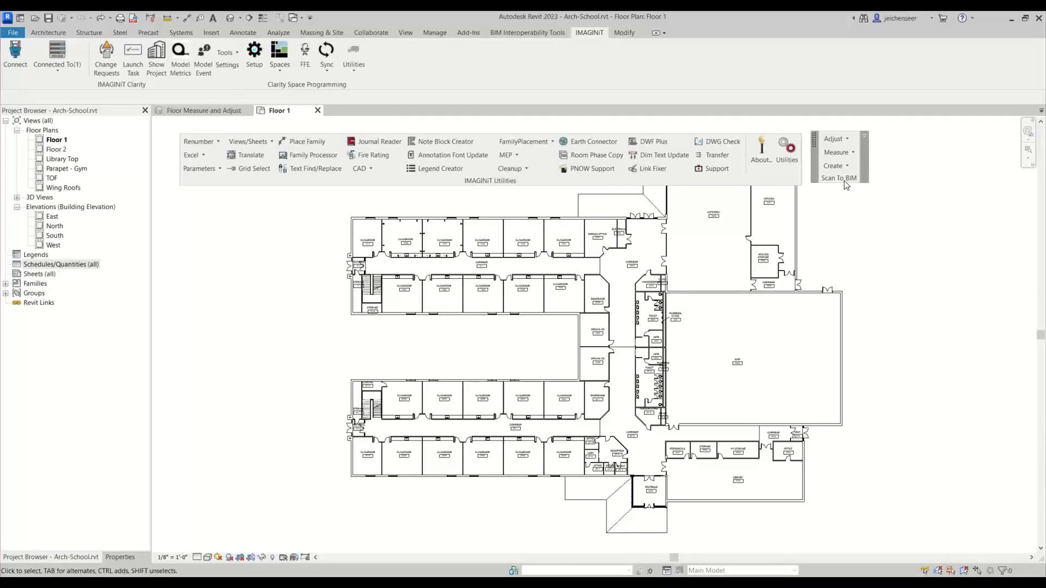
click(865, 141)
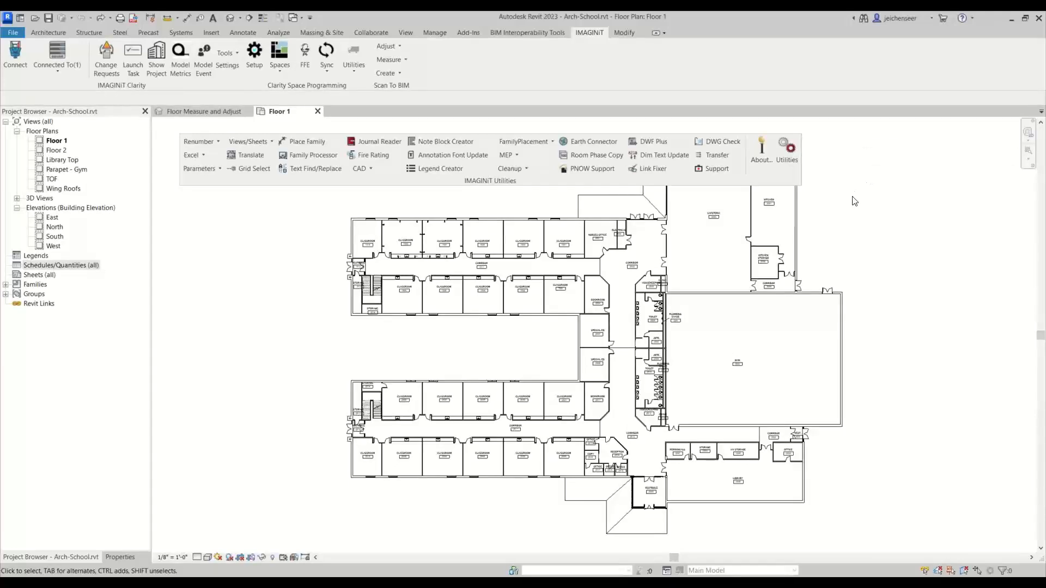
drag(478, 180, 531, 174)
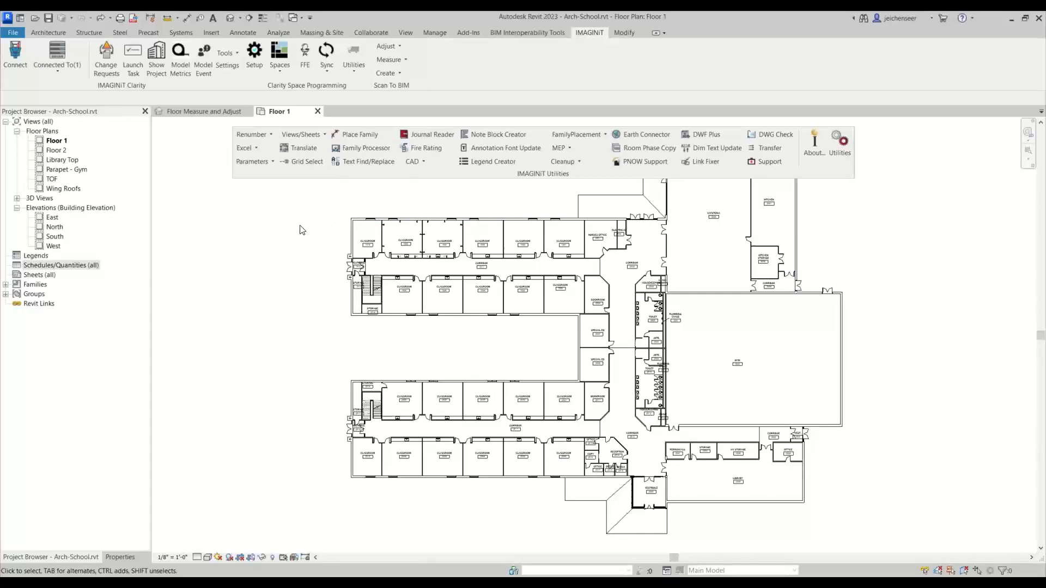
click(258, 146)
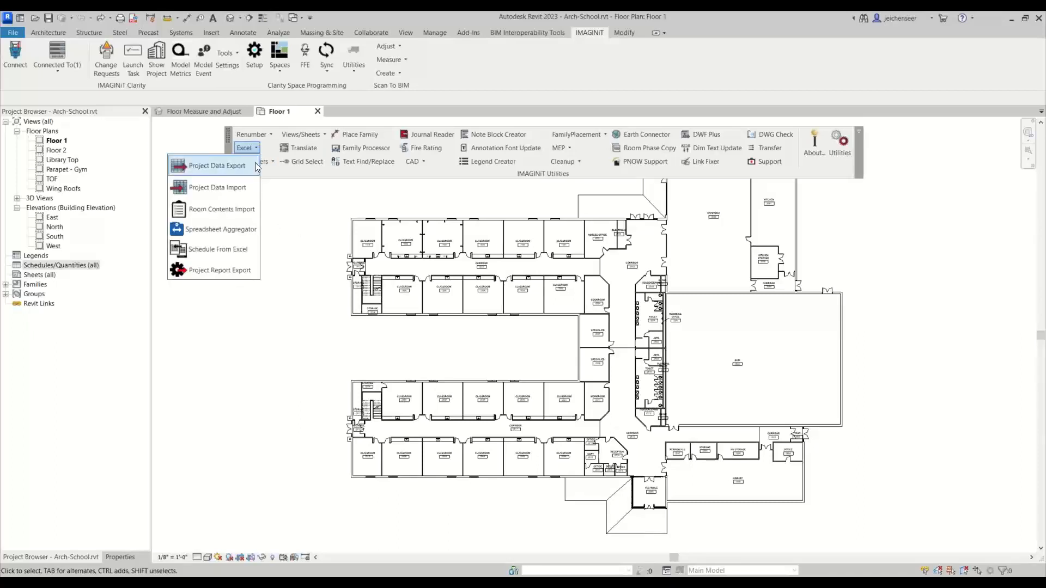
key(ctrl)
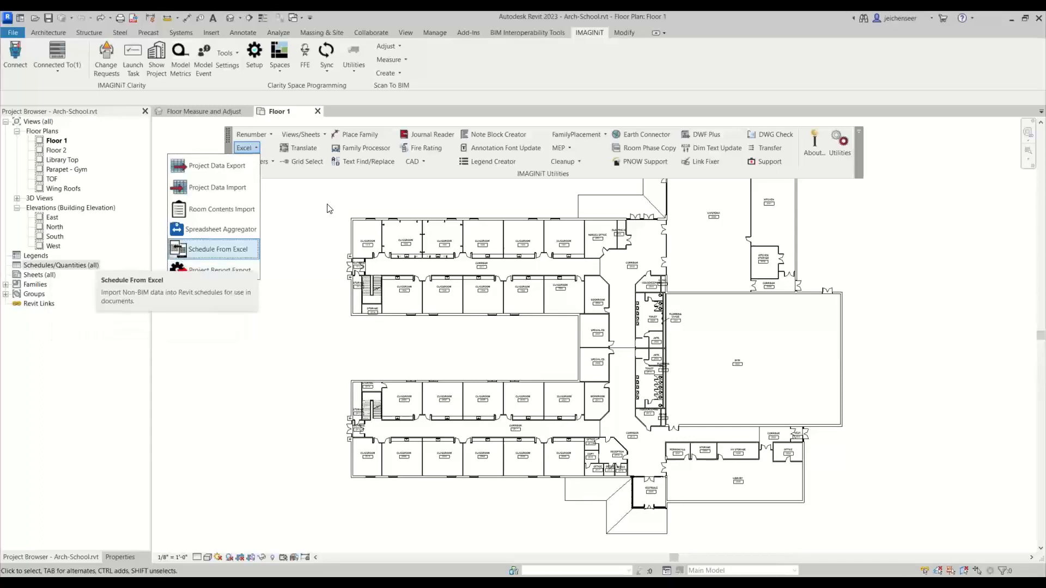
click(416, 162)
click(417, 165)
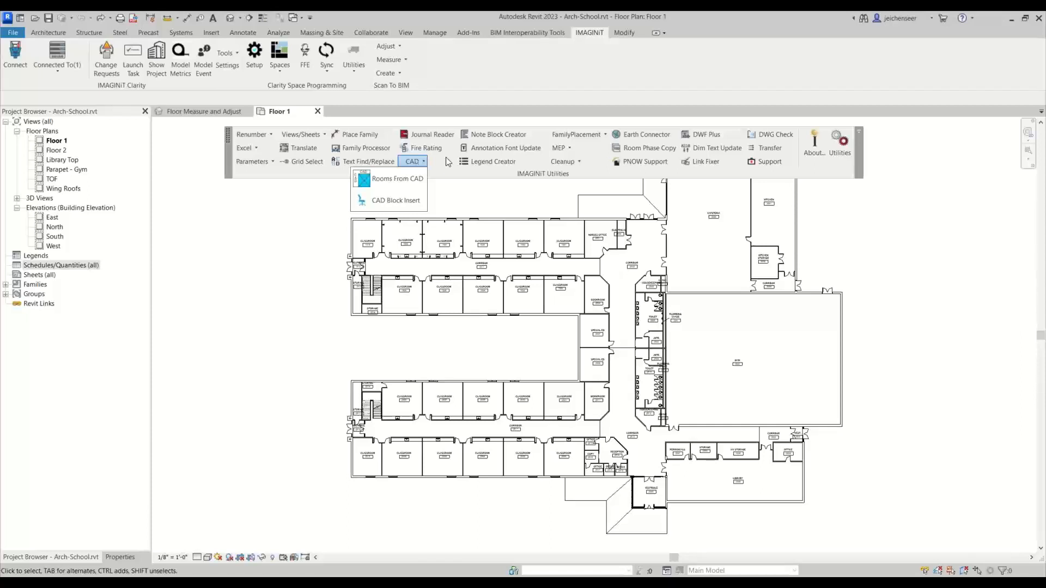
click(567, 148)
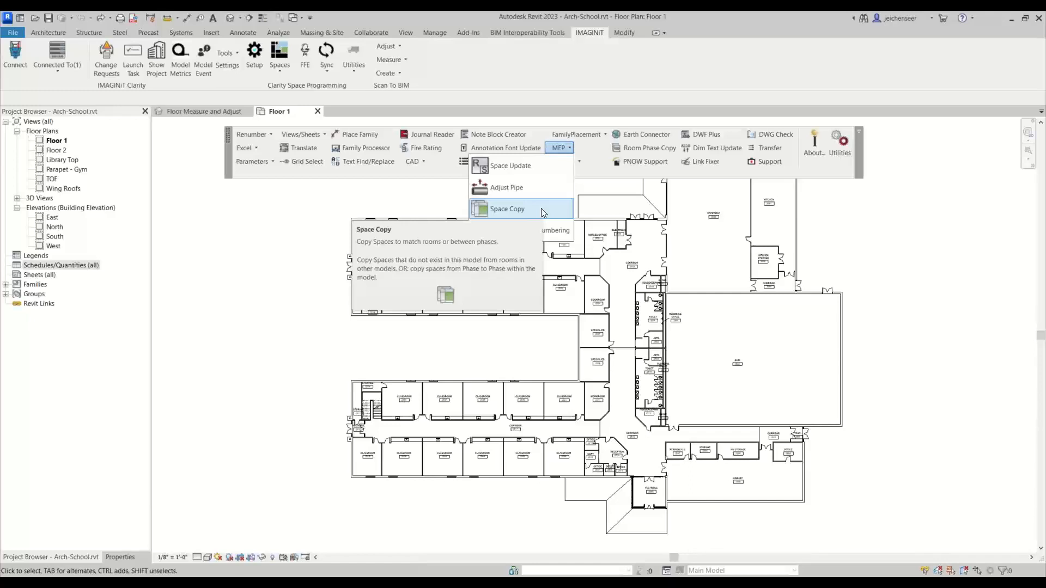
click(788, 172)
key(ctrl)
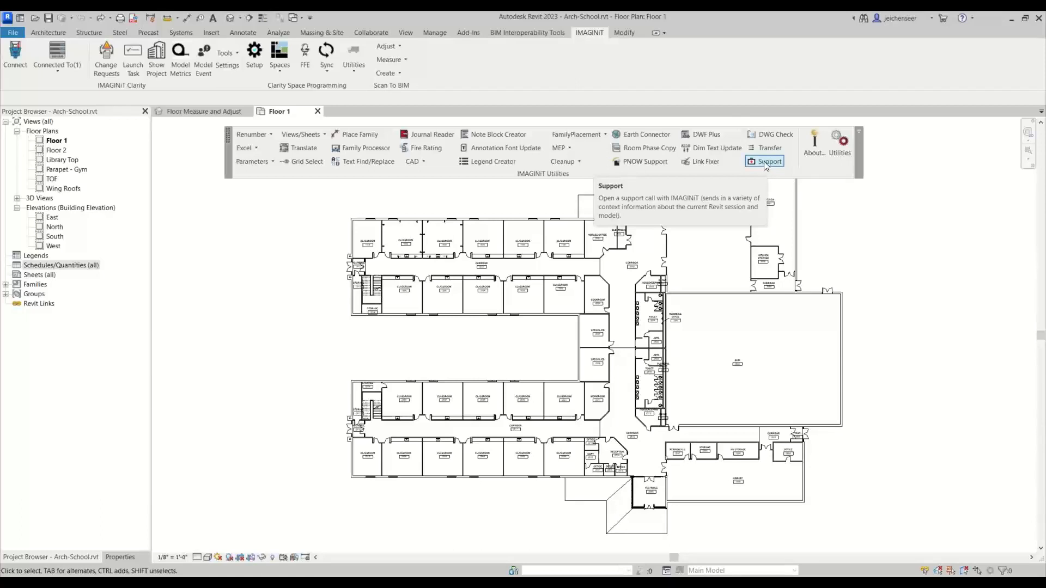
Open the IMAGINiT Support workstation diagnostics and choose to create a new support case.
click(765, 163)
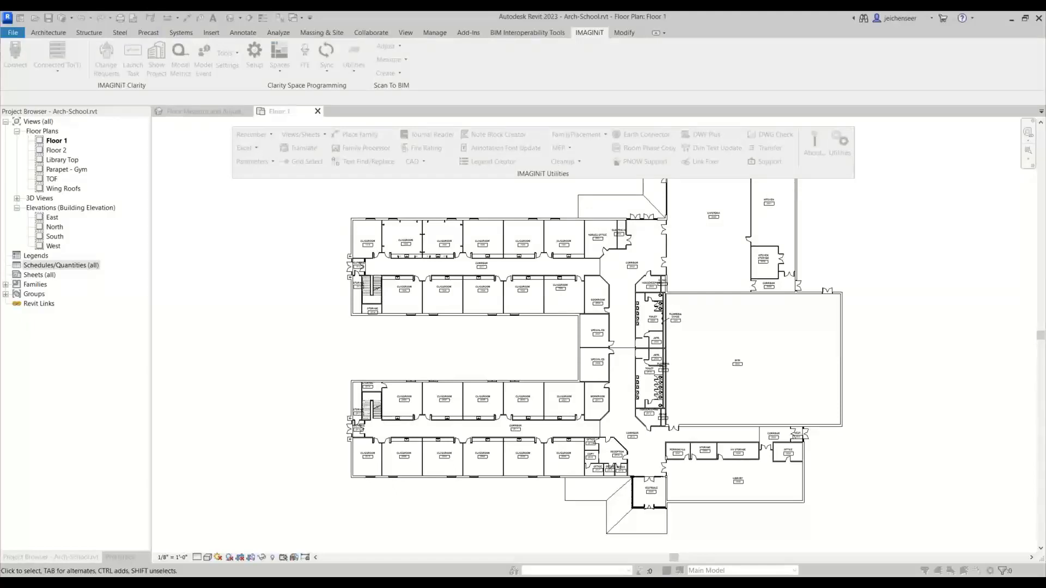
drag(1043, 98, 630, 98)
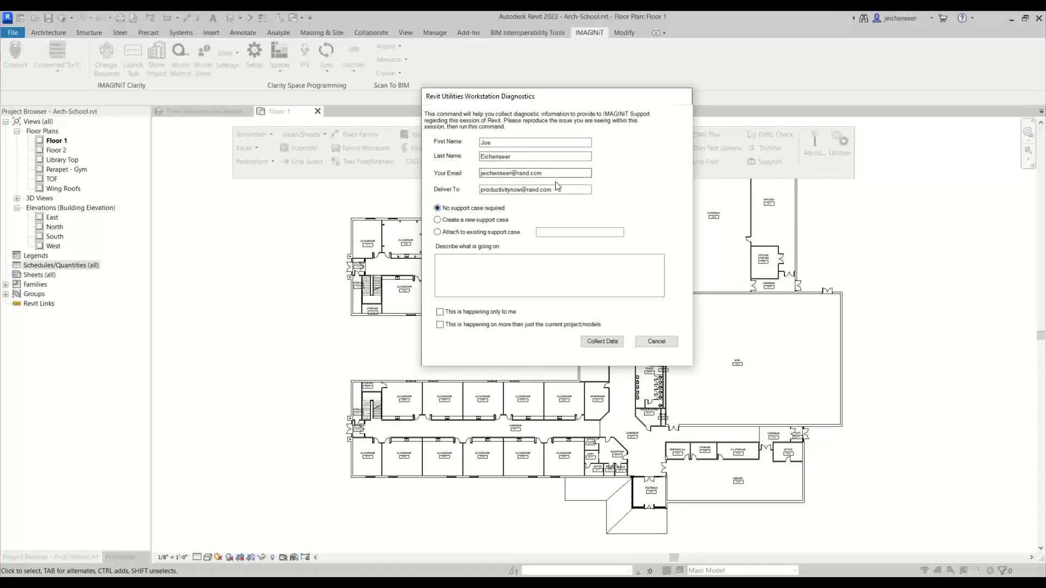
drag(554, 189, 468, 192)
click(465, 210)
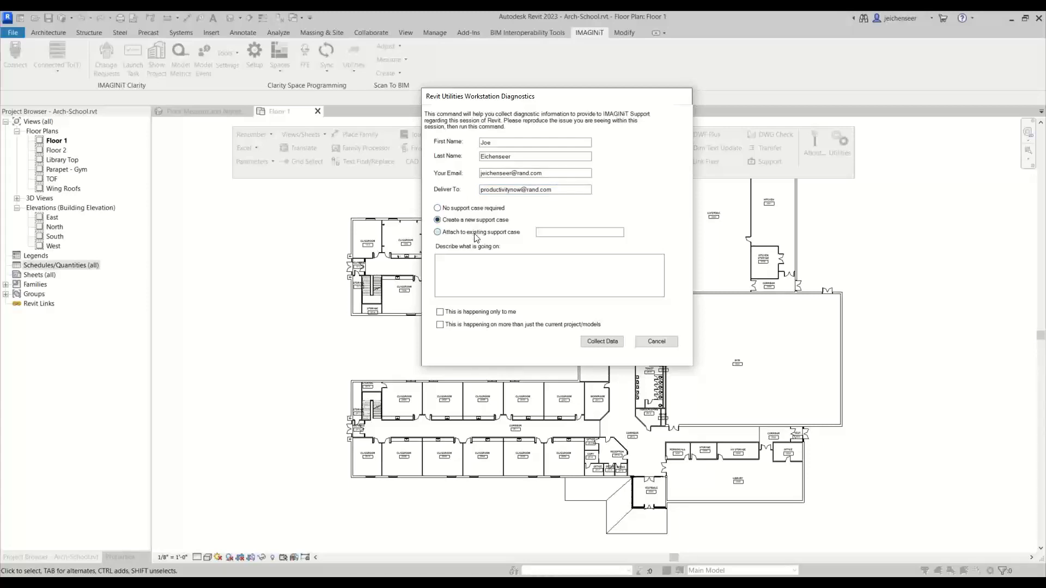
click(474, 223)
click(485, 288)
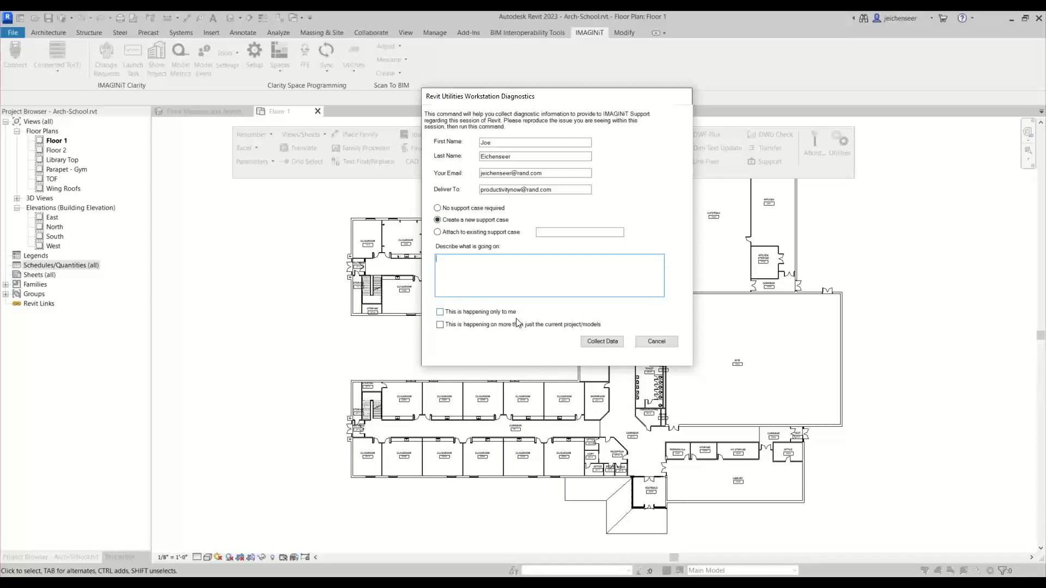
Collect the diagnostic data, review the information prepared for transmission, and close the support request without submitting it.
click(601, 342)
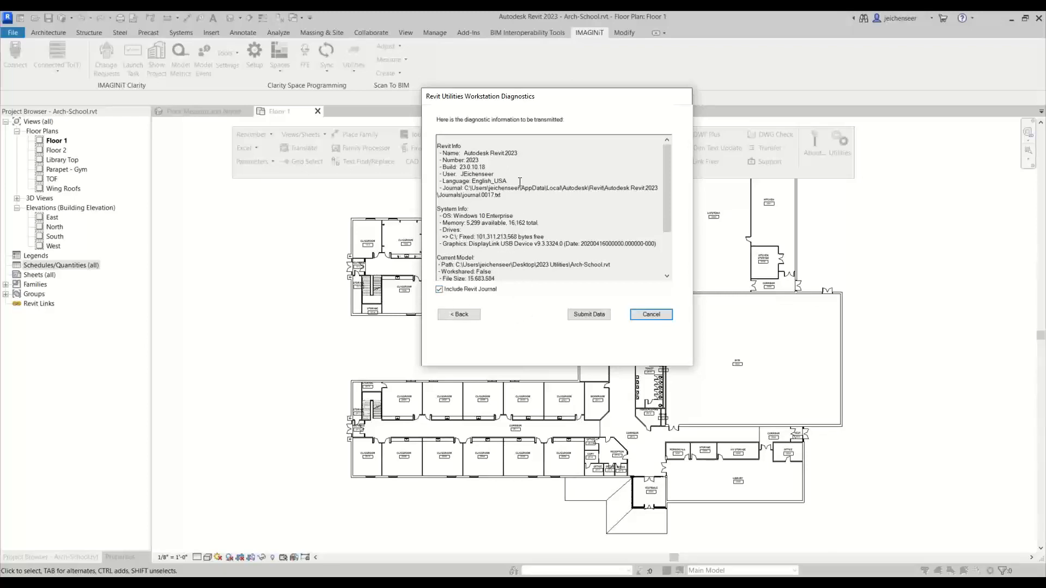
scroll(550, 185, down, 3)
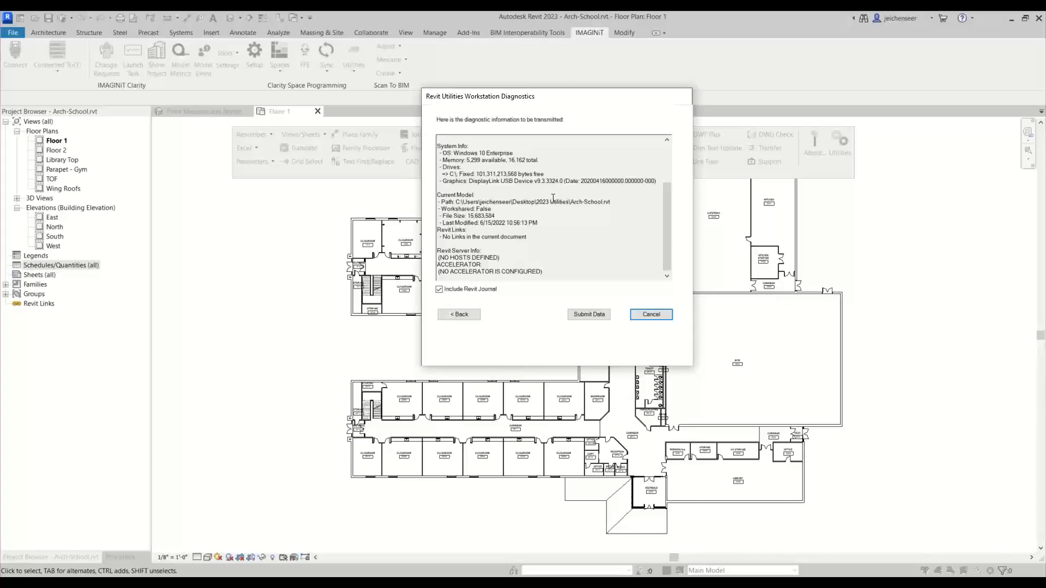
click(467, 316)
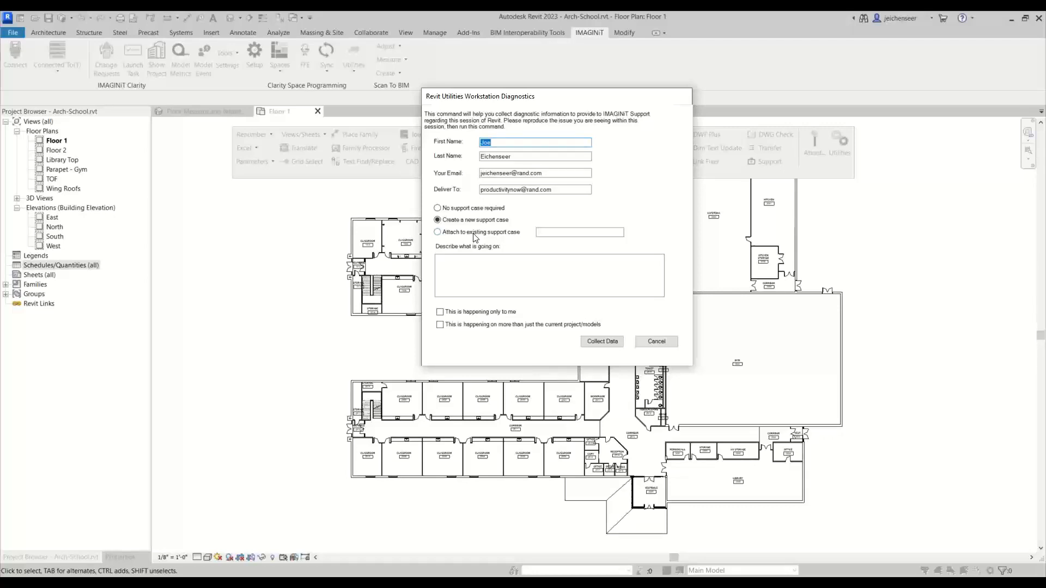
click(657, 341)
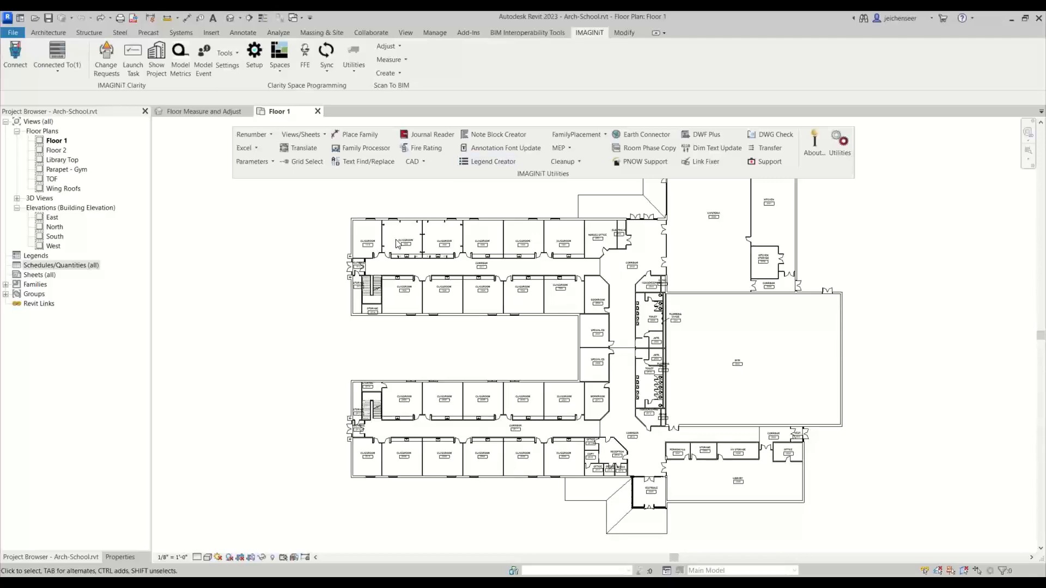
Examine the existing room numbers in both classroom wings of the Floor 1 plan.
scroll(386, 233, up, 5)
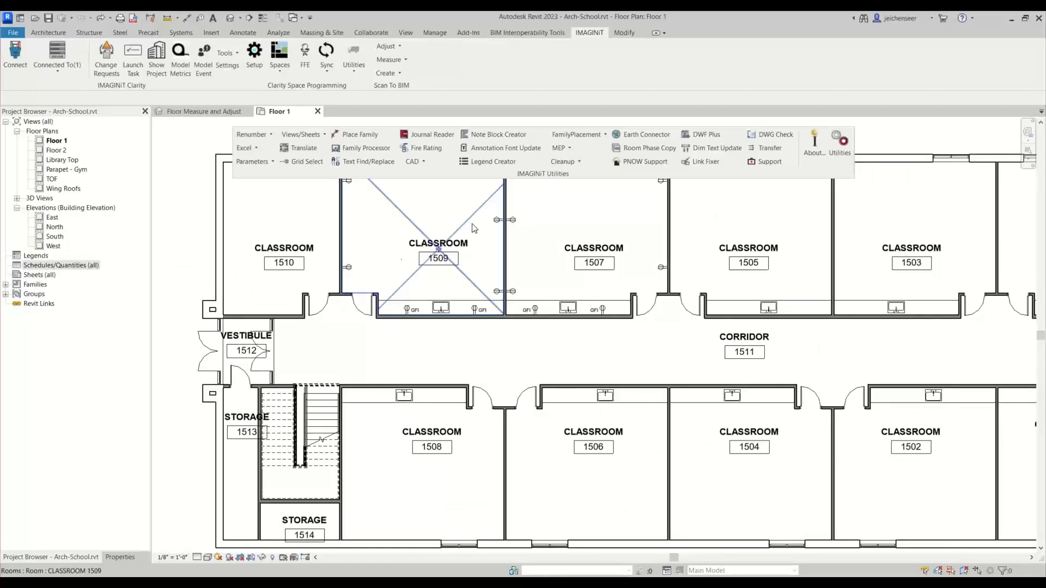
click(474, 228)
scroll(666, 378, down, 1)
scroll(666, 378, down, 2)
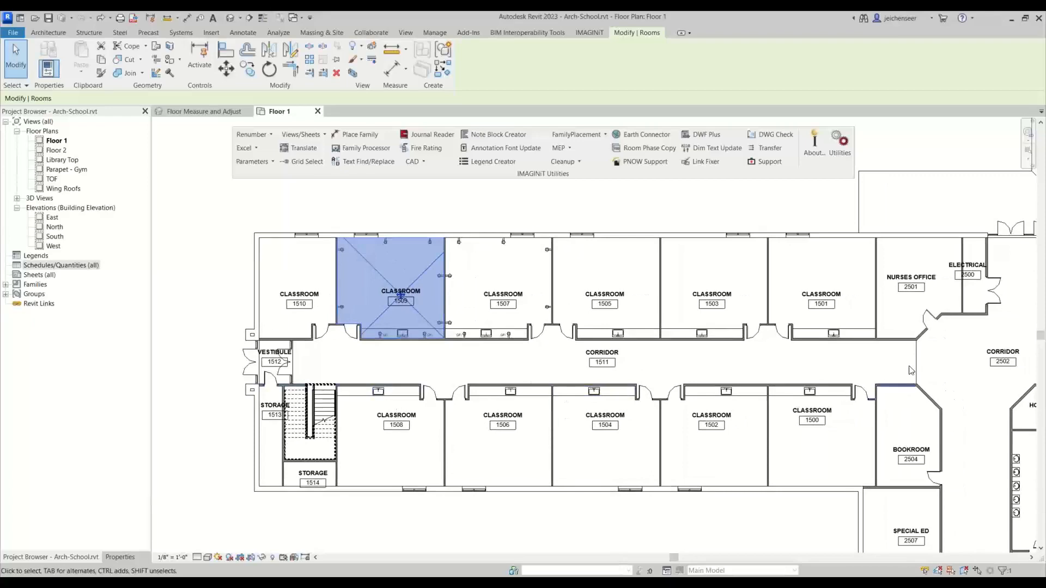
middle_drag(719, 446, 615, 317)
middle_drag(866, 351, 853, 124)
scroll(456, 482, up, 1)
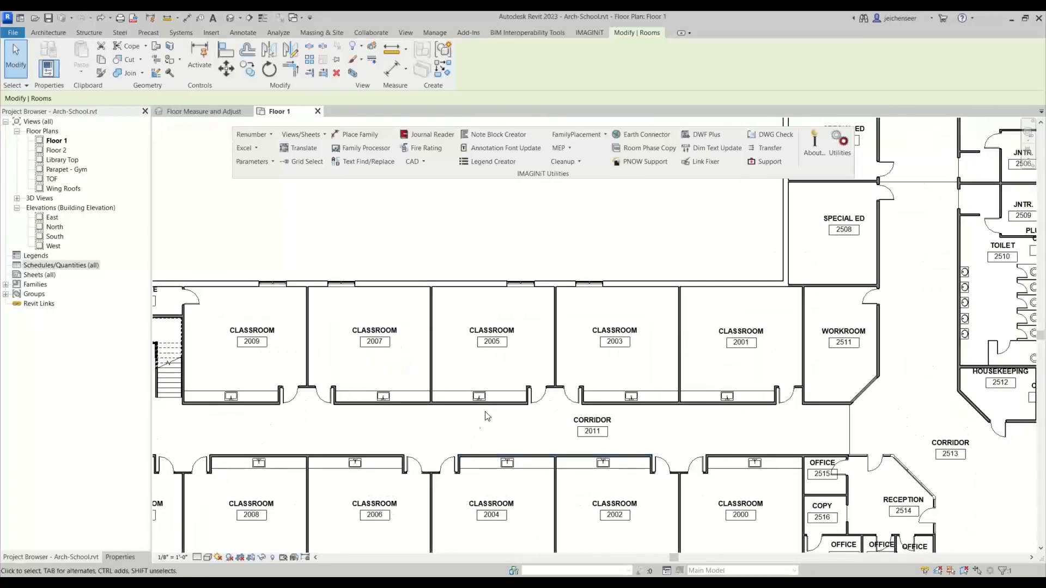
middle_drag(501, 413, 605, 342)
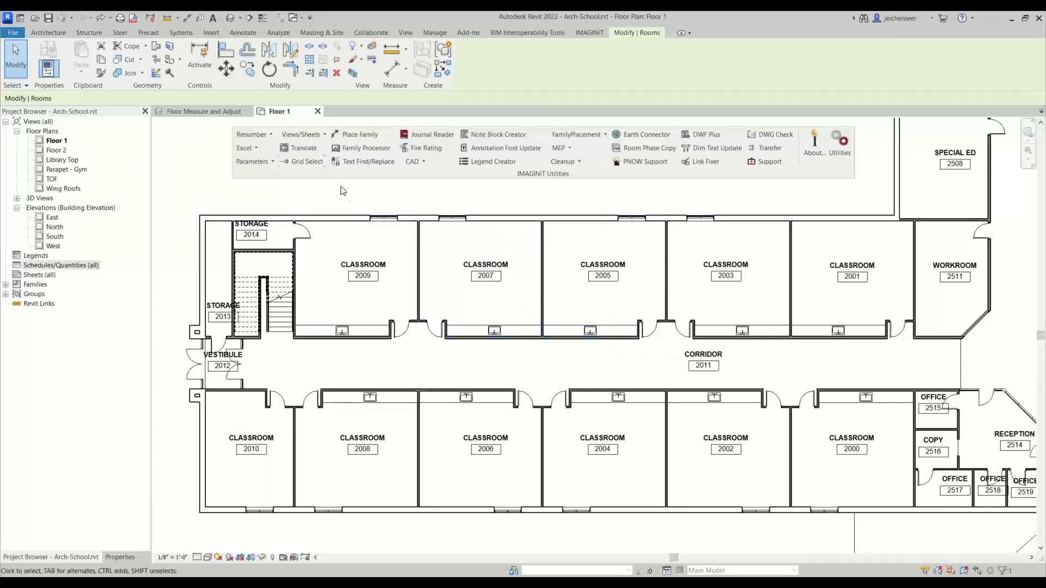
Start Room Renumber with the Renumber Rooms using Selection option and select the rooms of the wing around corridor 2011.
click(272, 135)
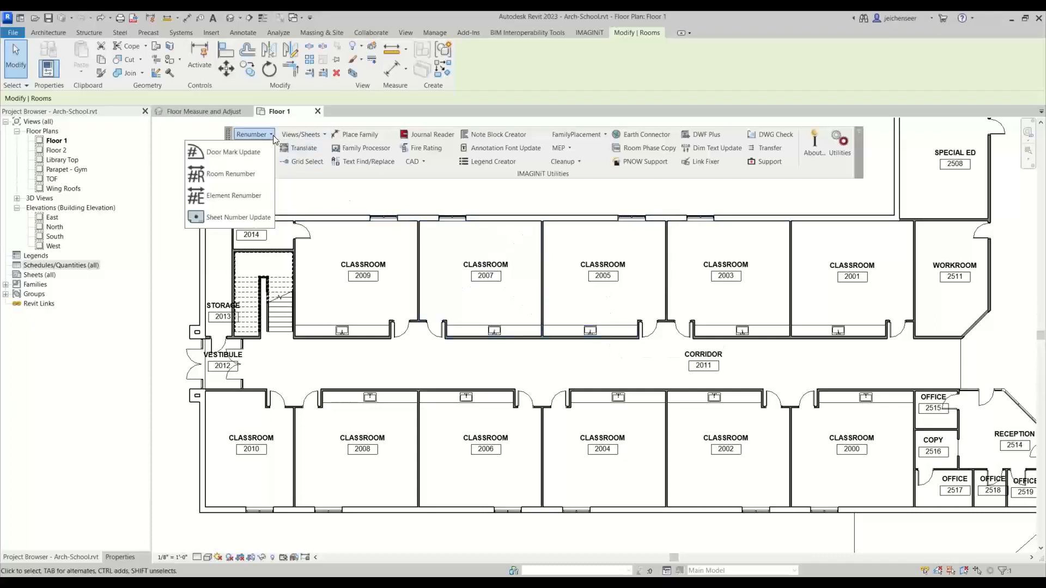
click(264, 173)
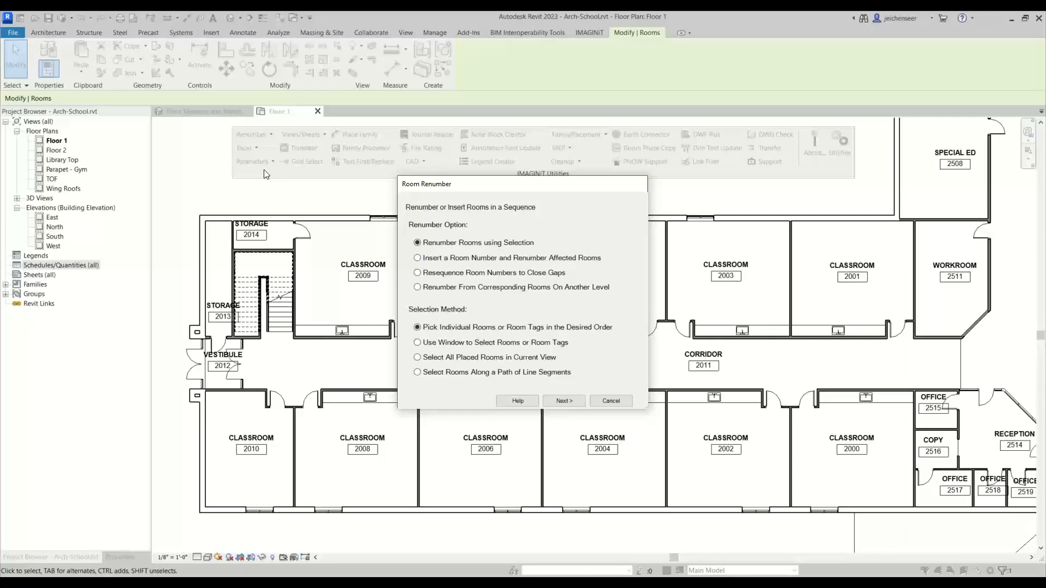
click(577, 402)
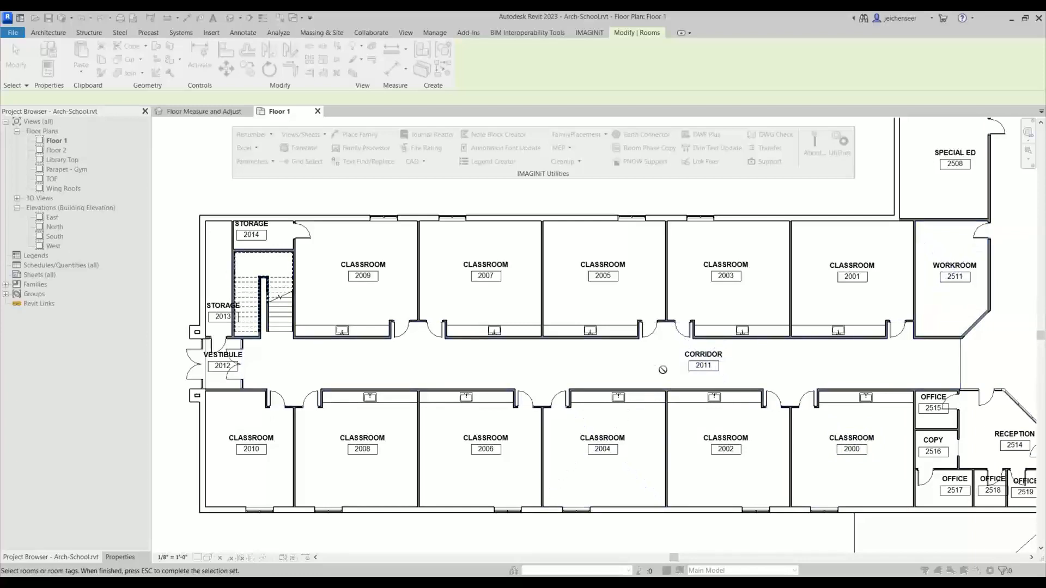
key(Escape)
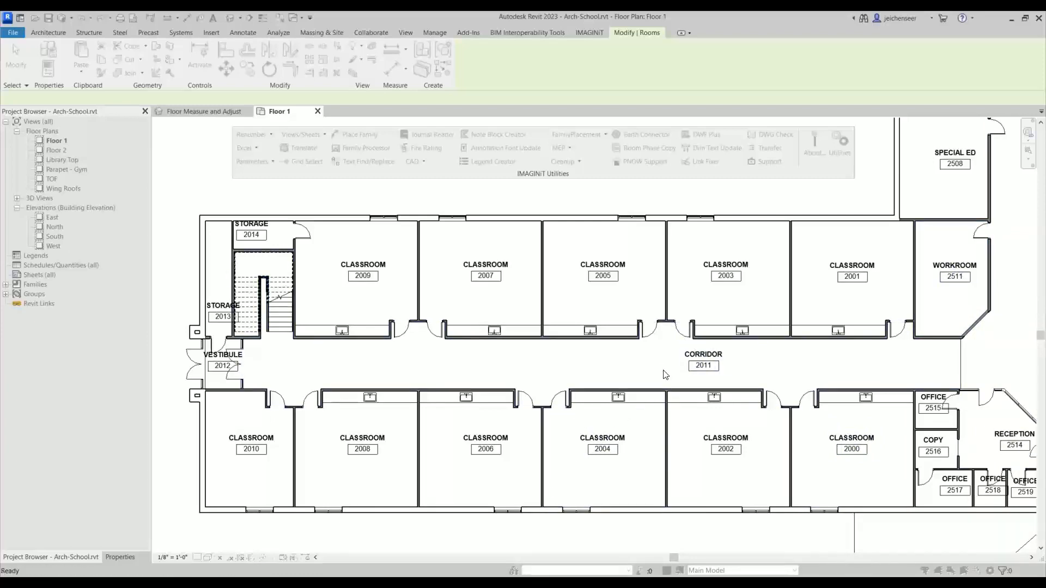
mouse_move(616, 397)
mouse_down()
mouse_move(626, 457)
mouse_move(624, 409)
mouse_up()
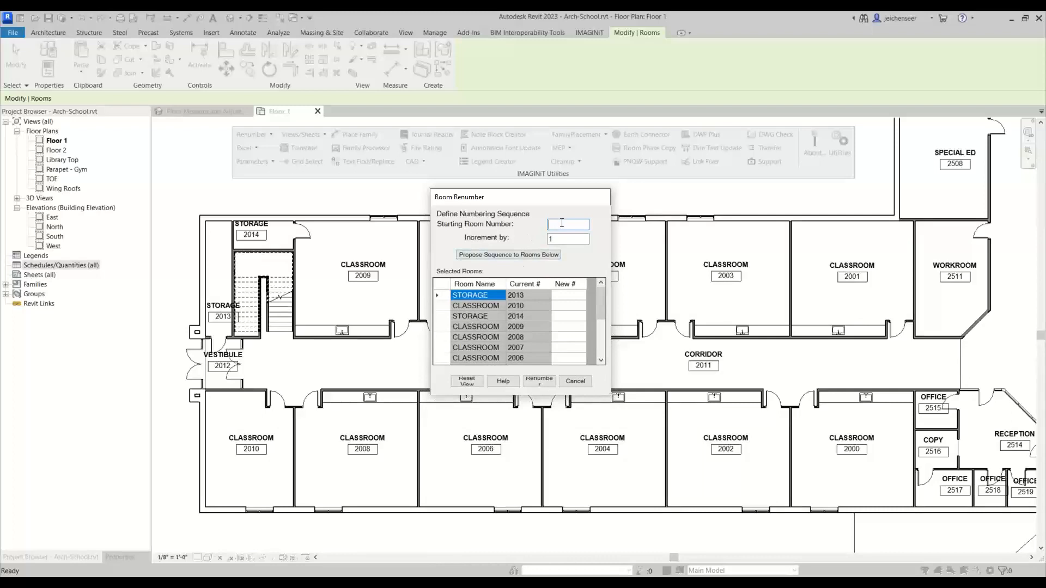
Renumber the selected rooms in sequence with a starting room number of 6000.
text(6000)
click(553, 255)
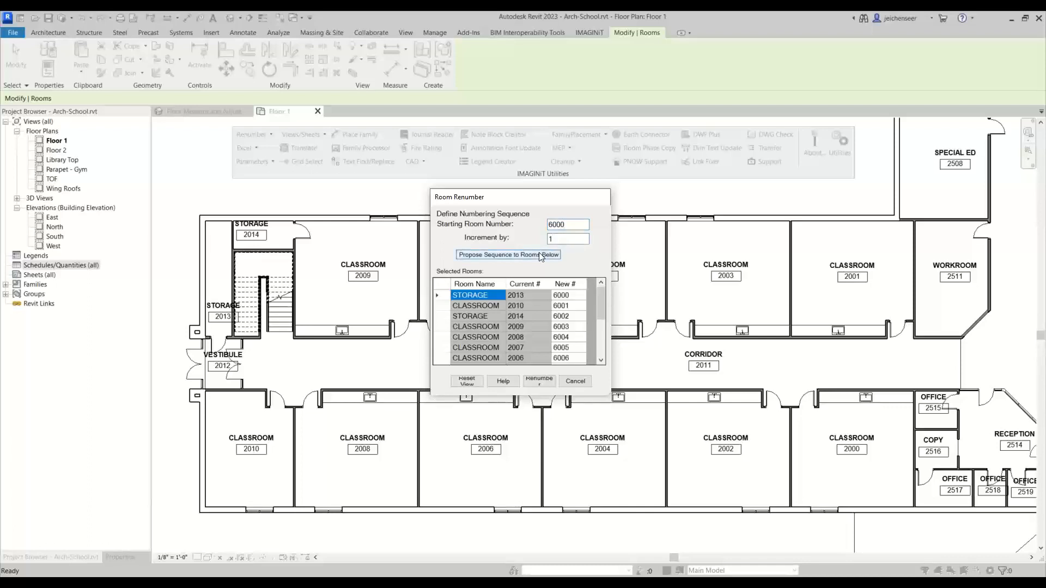
click(540, 380)
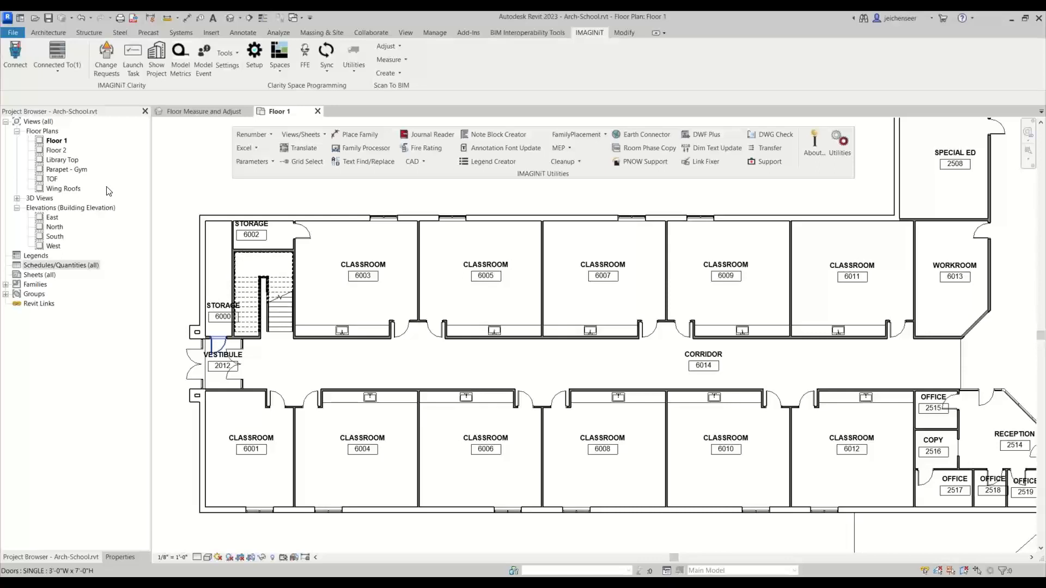
Create a new project from a template with mechanical, electrical and plumbing views, and close Arch-School.rvt without saving its changes.
click(13, 33)
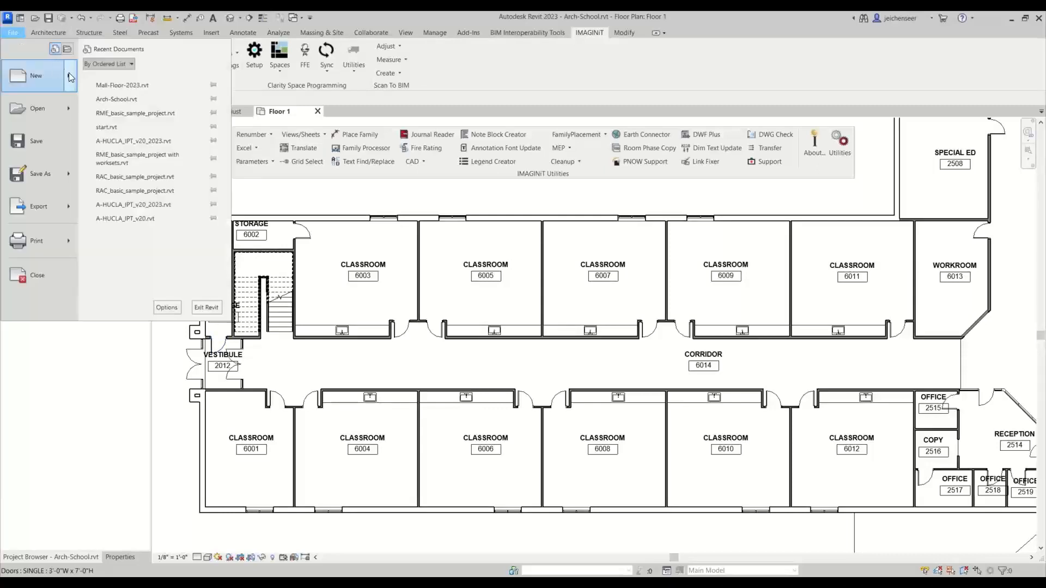
mouse_move(70, 74)
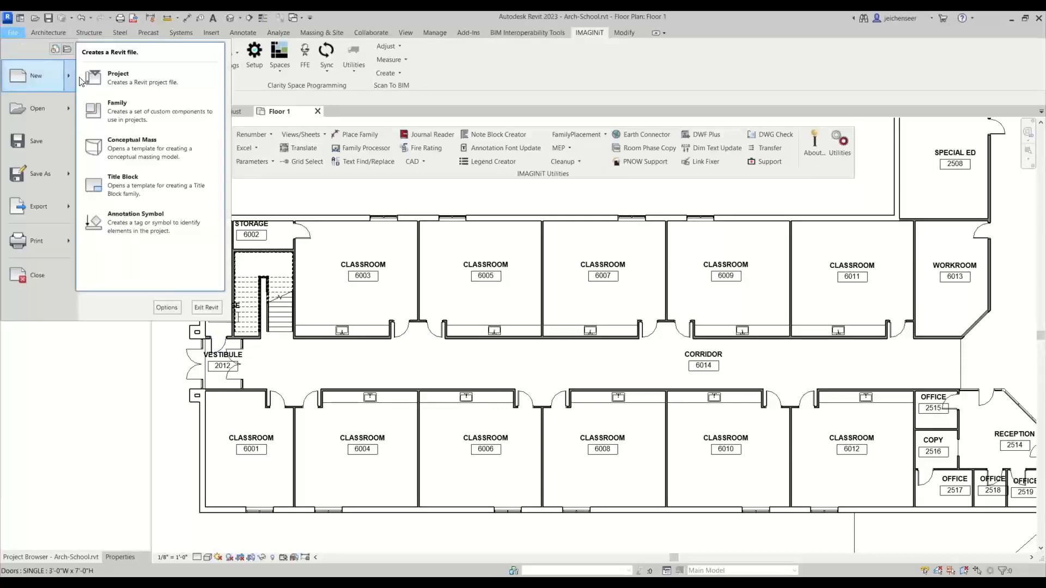
click(134, 80)
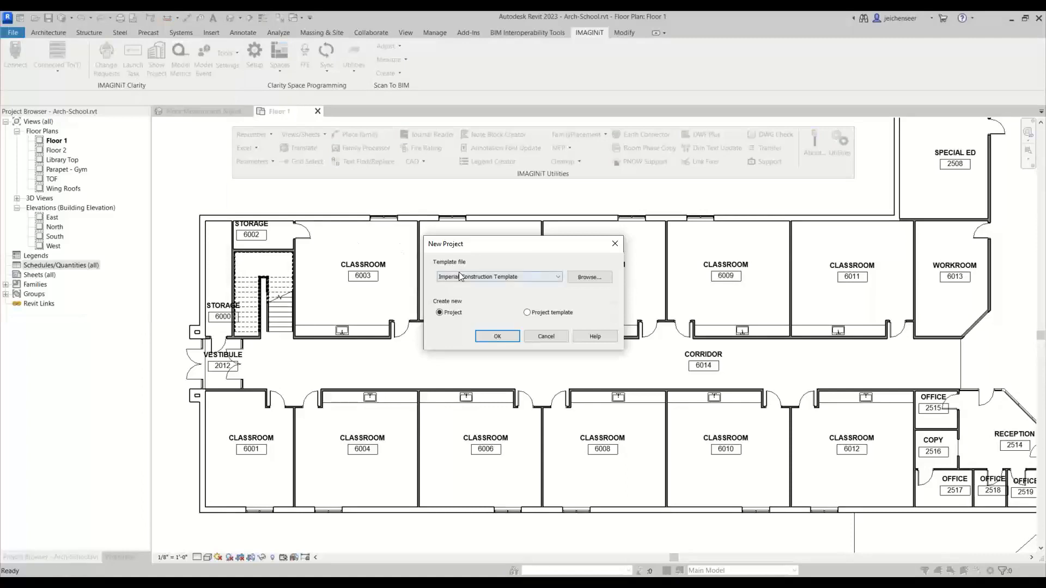
click(460, 277)
click(485, 315)
click(498, 337)
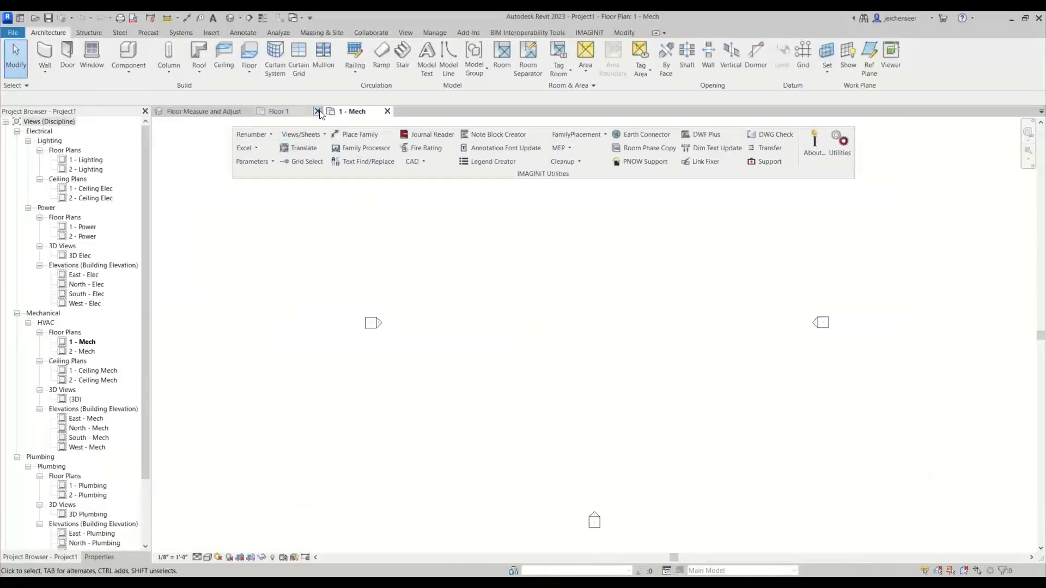
click(319, 112)
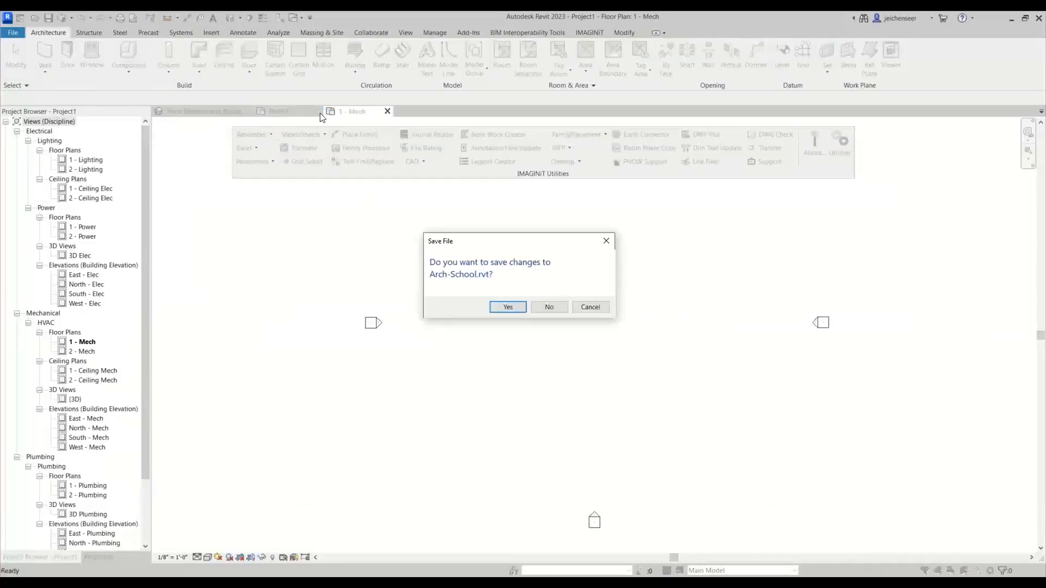
click(546, 305)
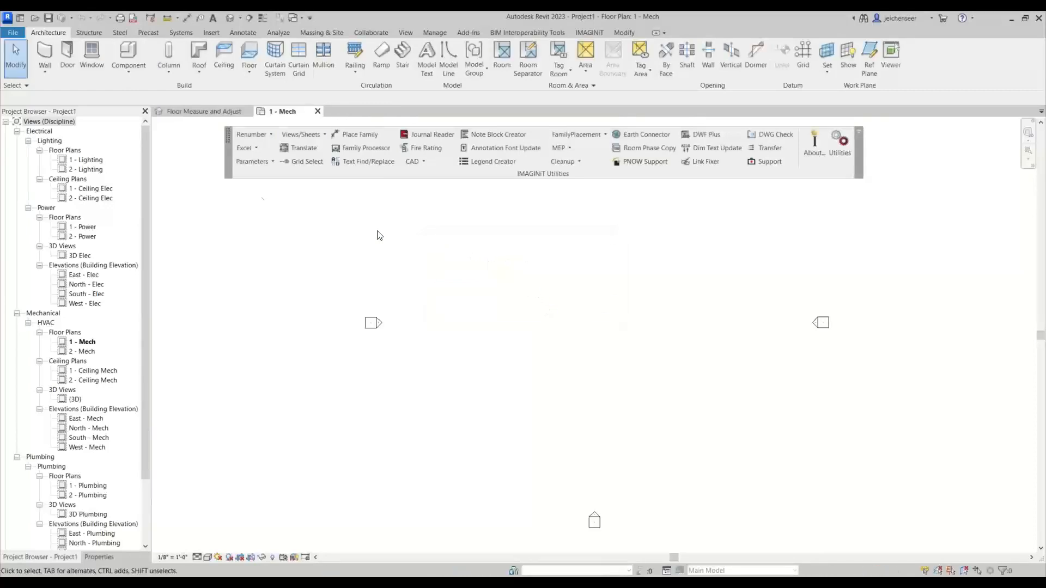
Link the Revit model Arch-School.rvt into the project's 1 - Mech floor plan.
click(220, 34)
click(43, 66)
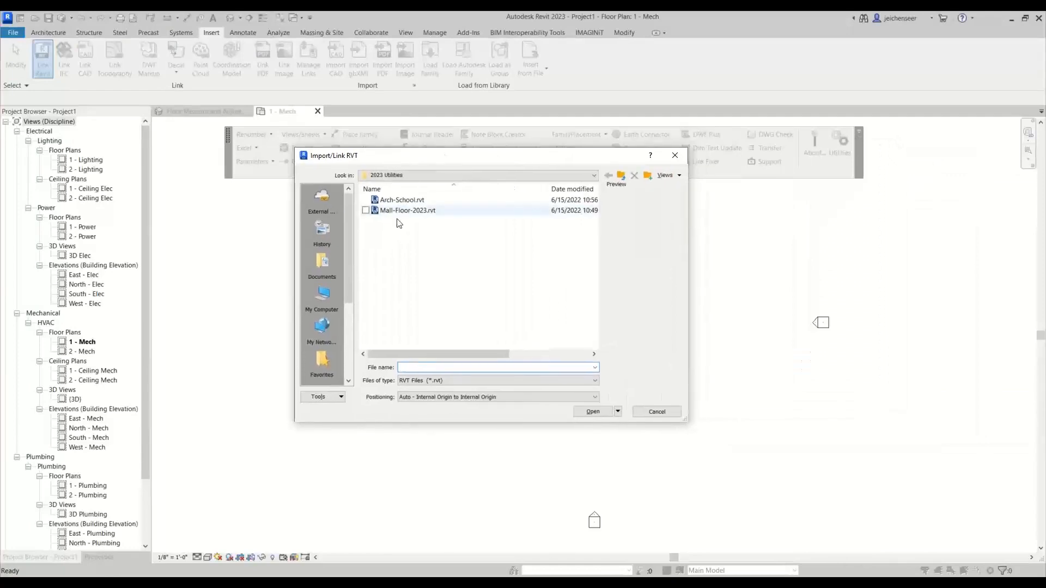
click(402, 200)
click(436, 400)
click(598, 412)
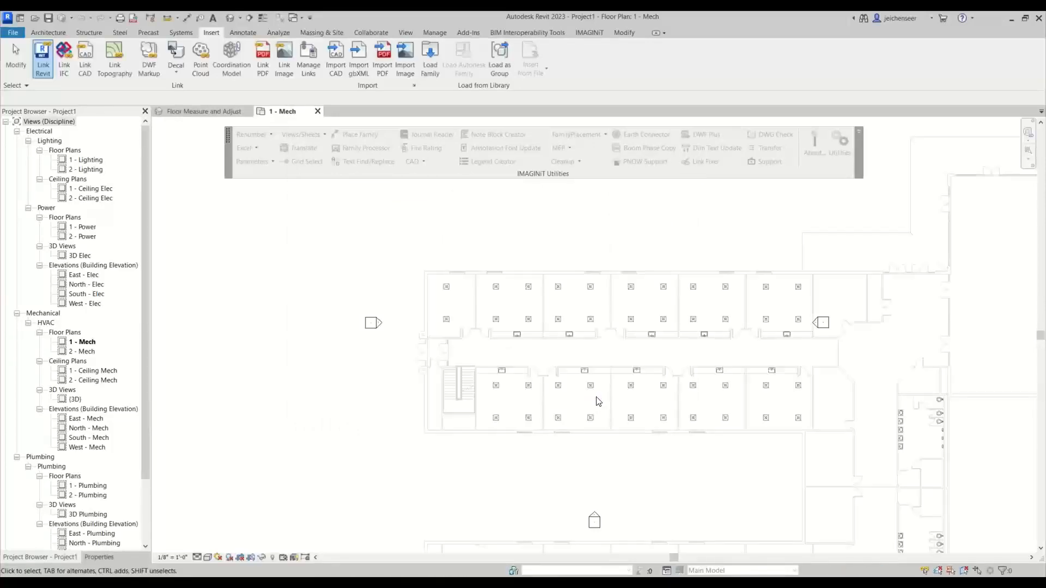
Move the south and east elevation markers outside the footprint of the linked school building.
scroll(597, 397, down, 6)
middle_drag(566, 375, 460, 351)
drag(392, 388, 565, 473)
drag(491, 417, 556, 528)
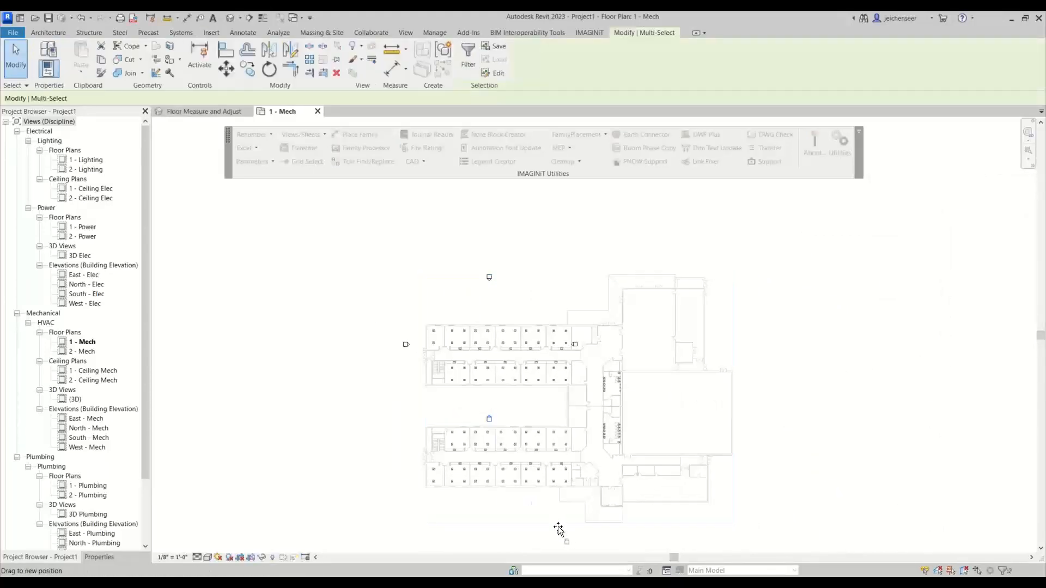
click(582, 352)
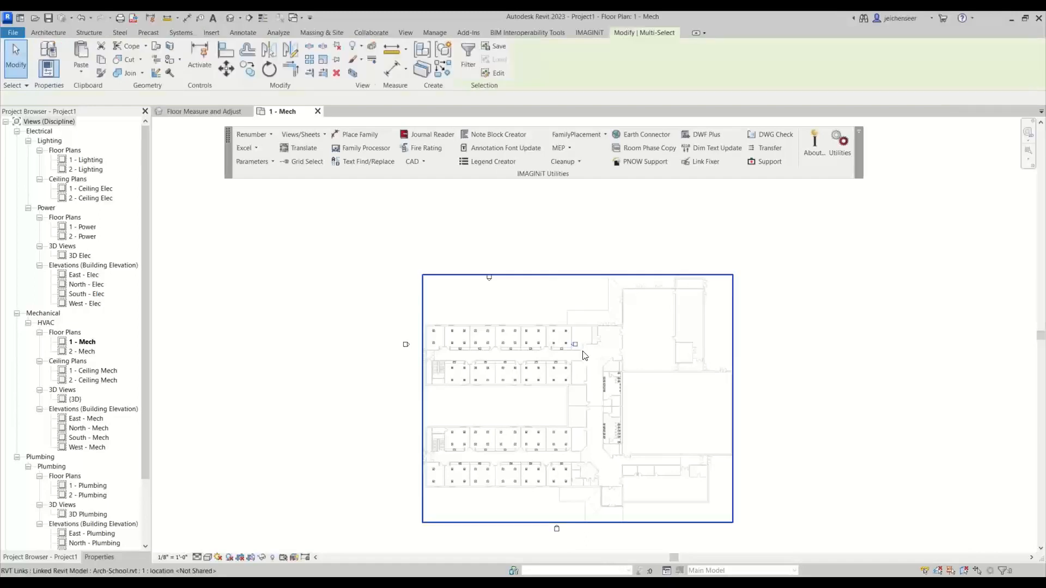
key(Escape)
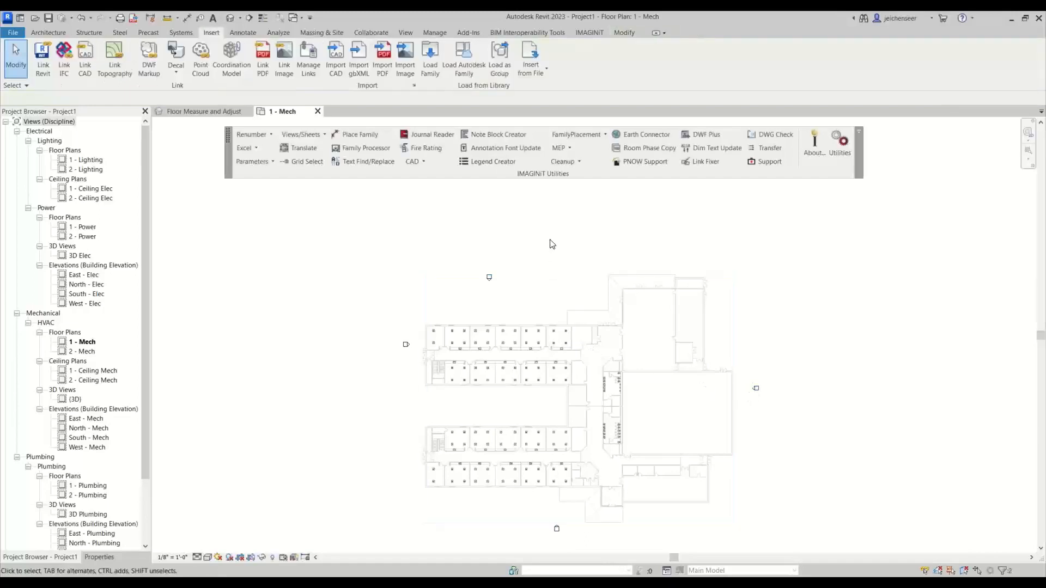
Select the linked Arch-School model to examine its extent in the plan, and clear the selection.
click(550, 329)
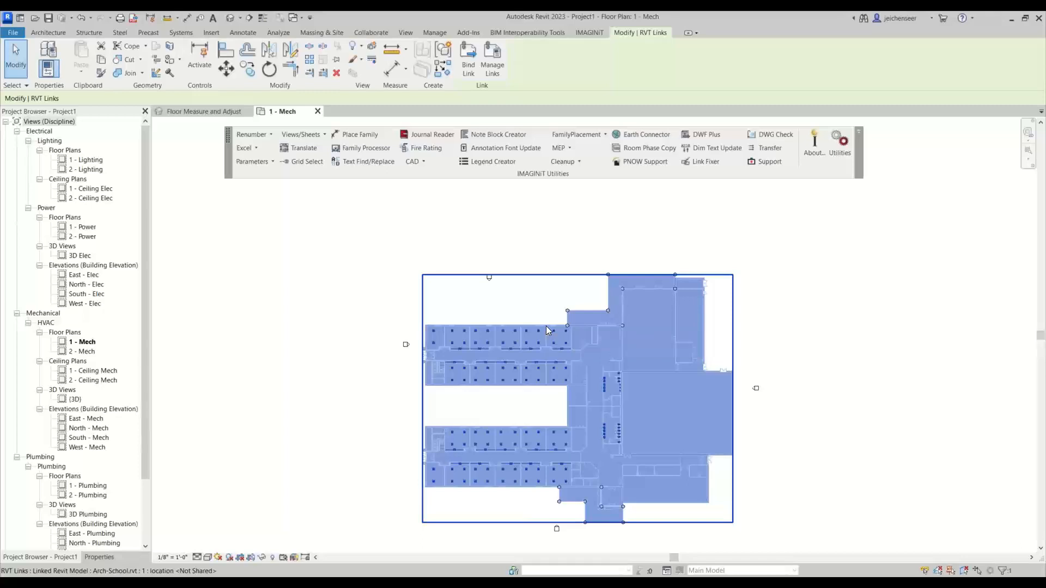
click(521, 252)
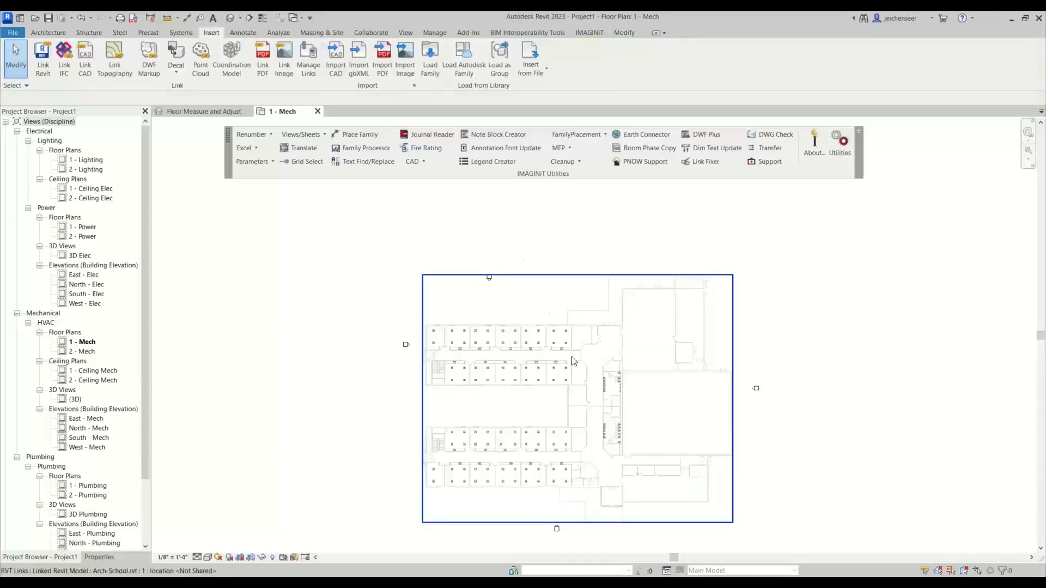
scroll(573, 362, up, 5)
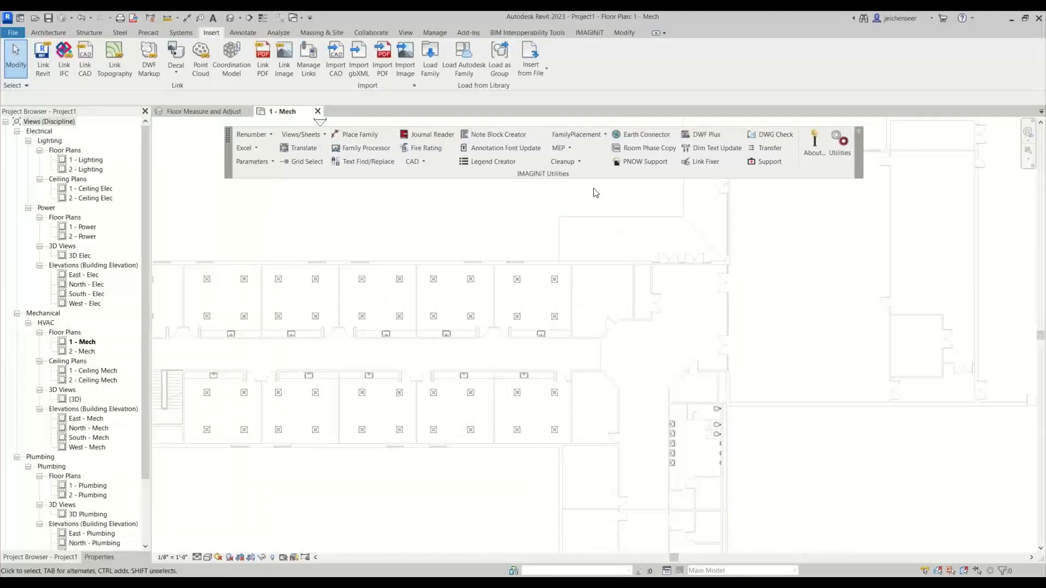
Try to copy spaces from the Floor 1 rooms of linked Arch-School in phase Existing, tagged with Space Tag With Area, and leave Space Copy.
click(570, 148)
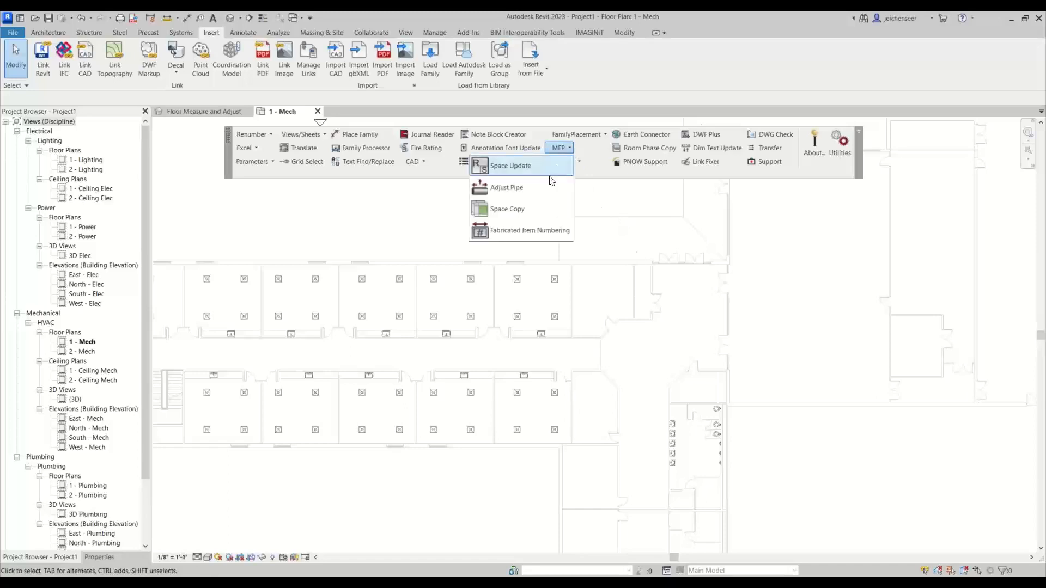
click(539, 216)
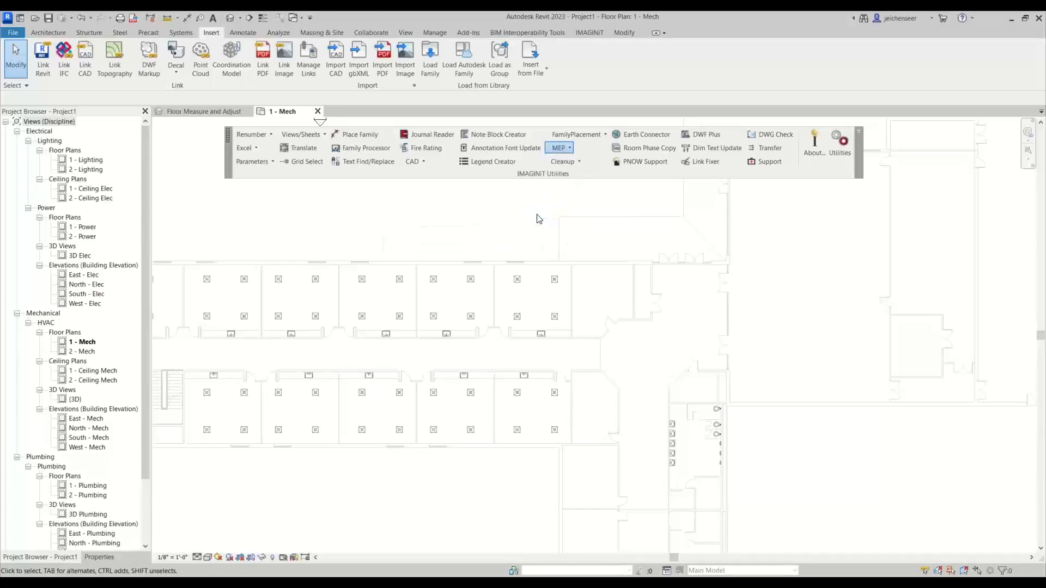
click(497, 275)
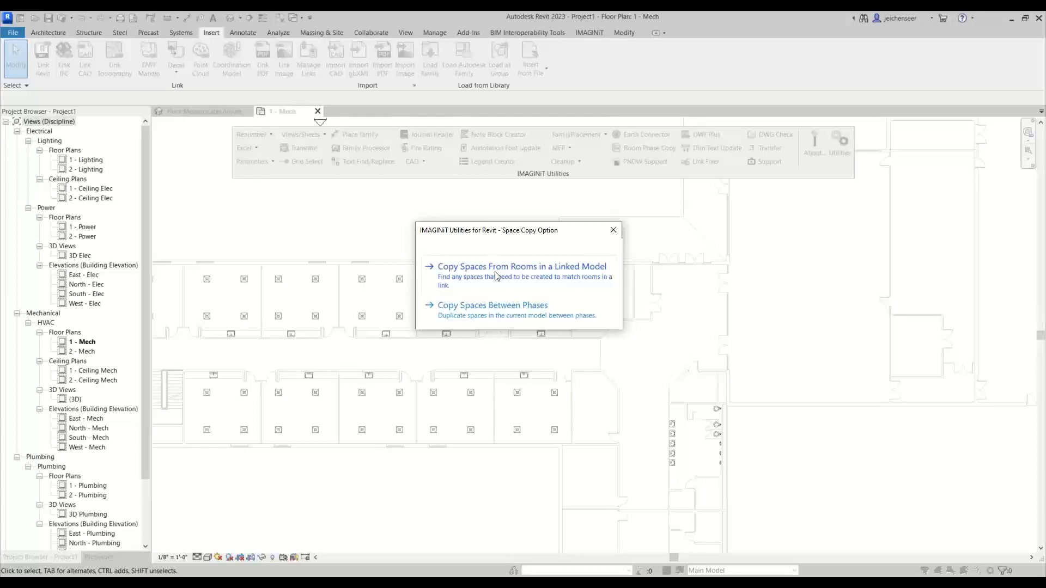
click(497, 272)
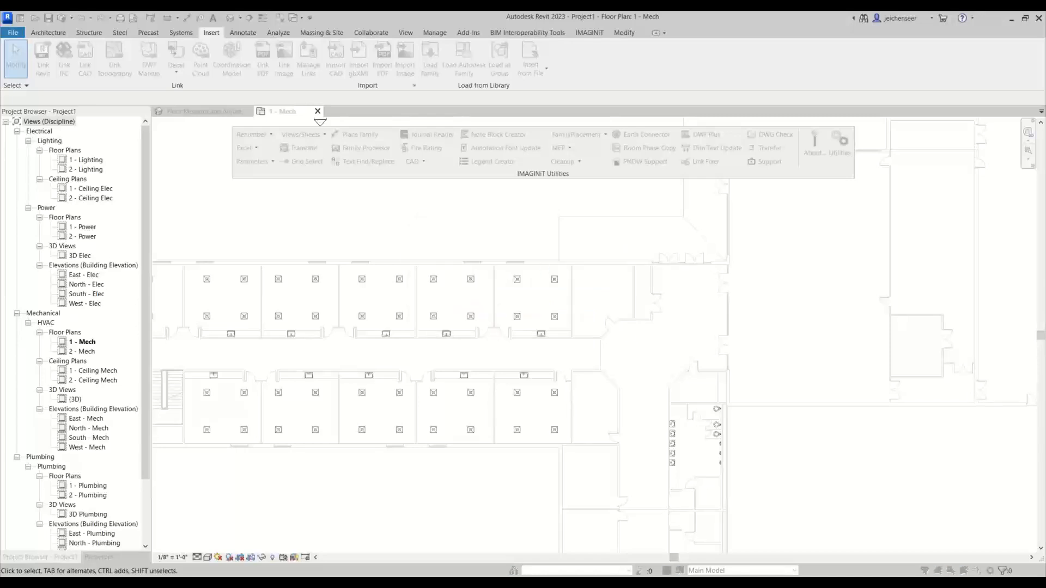
click(491, 206)
click(495, 217)
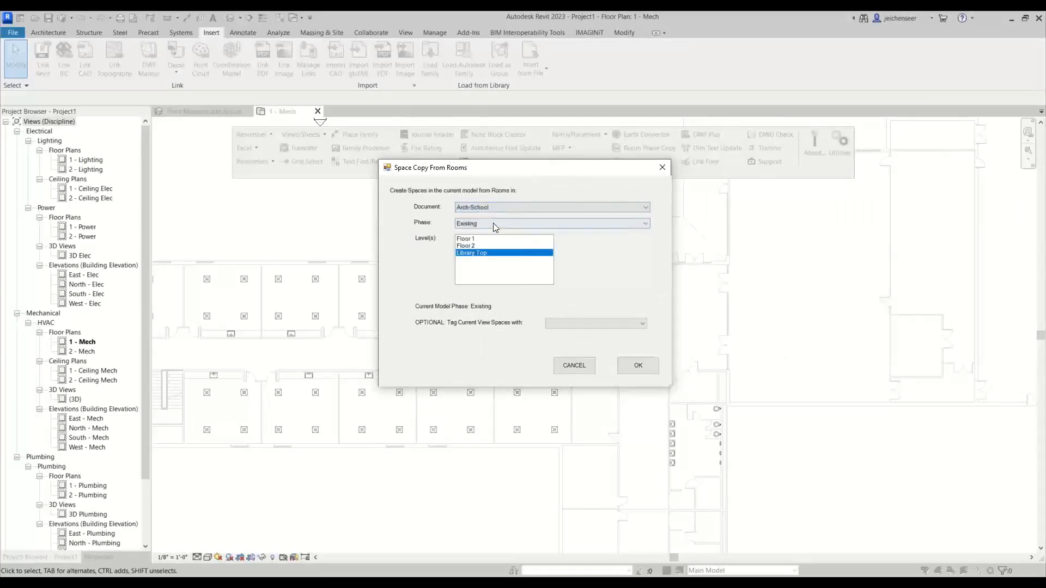
click(472, 239)
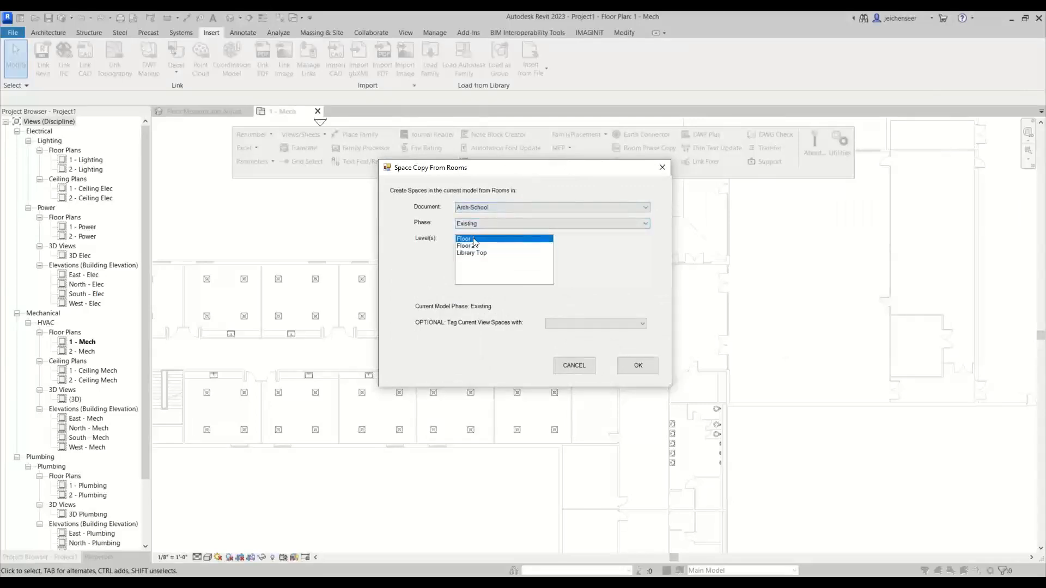
click(566, 326)
click(571, 340)
click(633, 367)
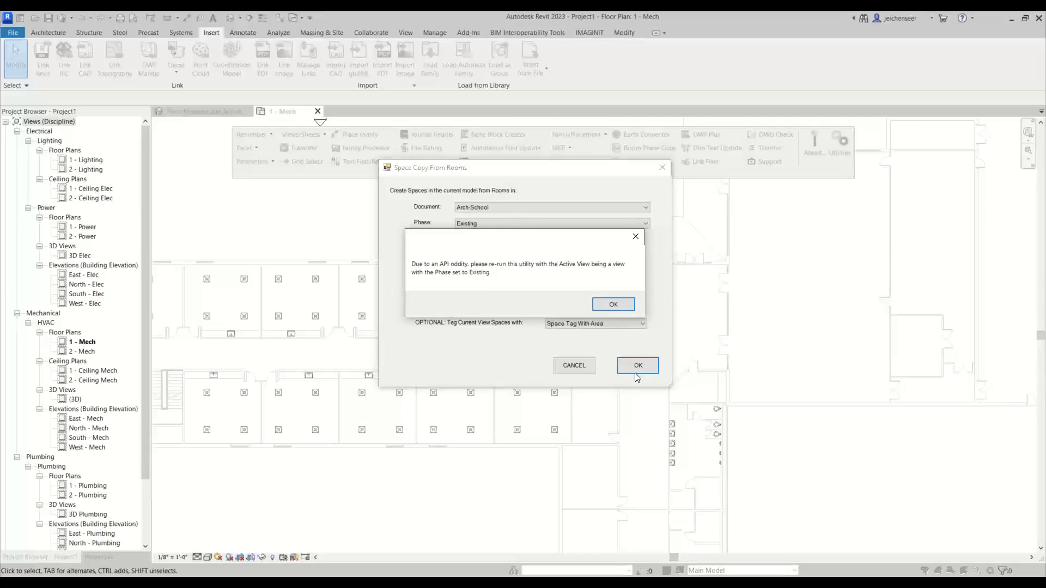
click(618, 306)
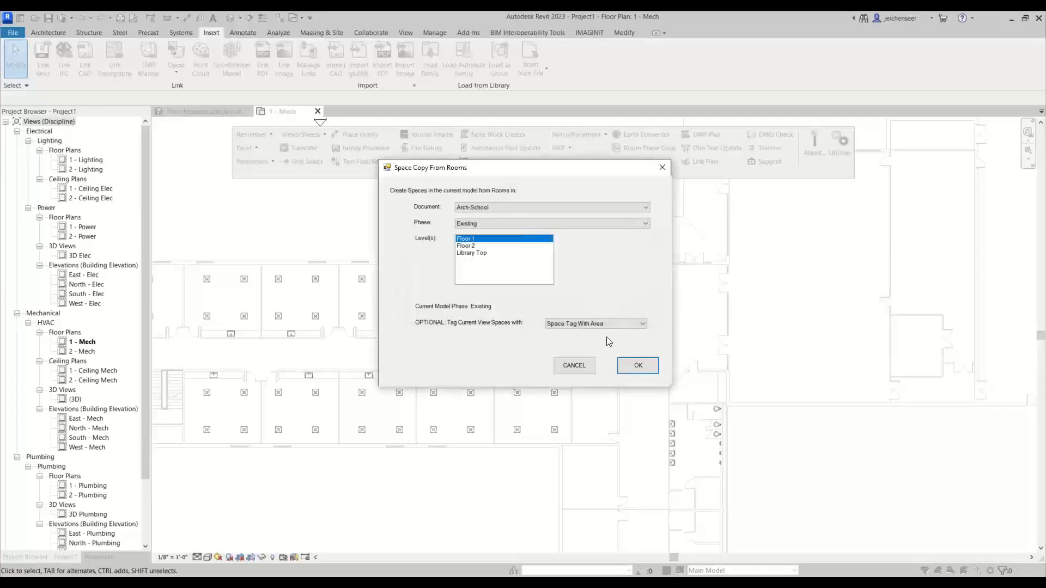
click(591, 371)
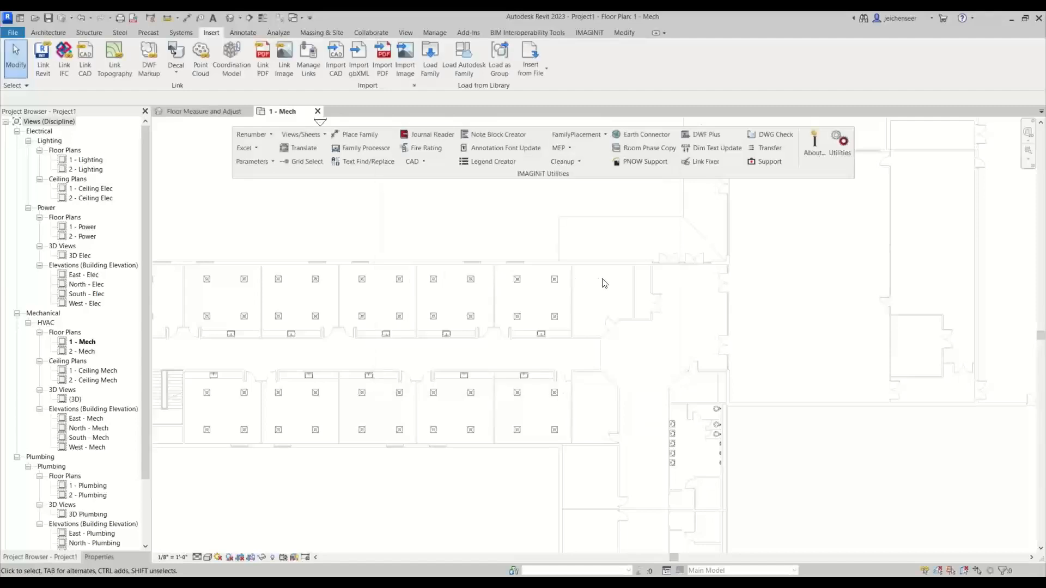
Enable Room Bounding in the type properties of the linked Arch-School model.
click(600, 262)
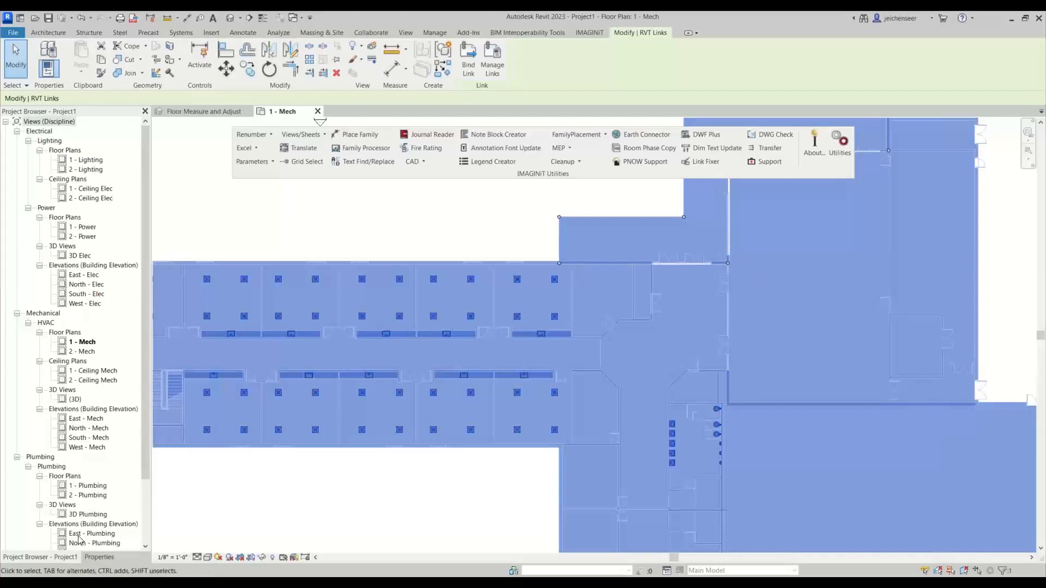
click(100, 557)
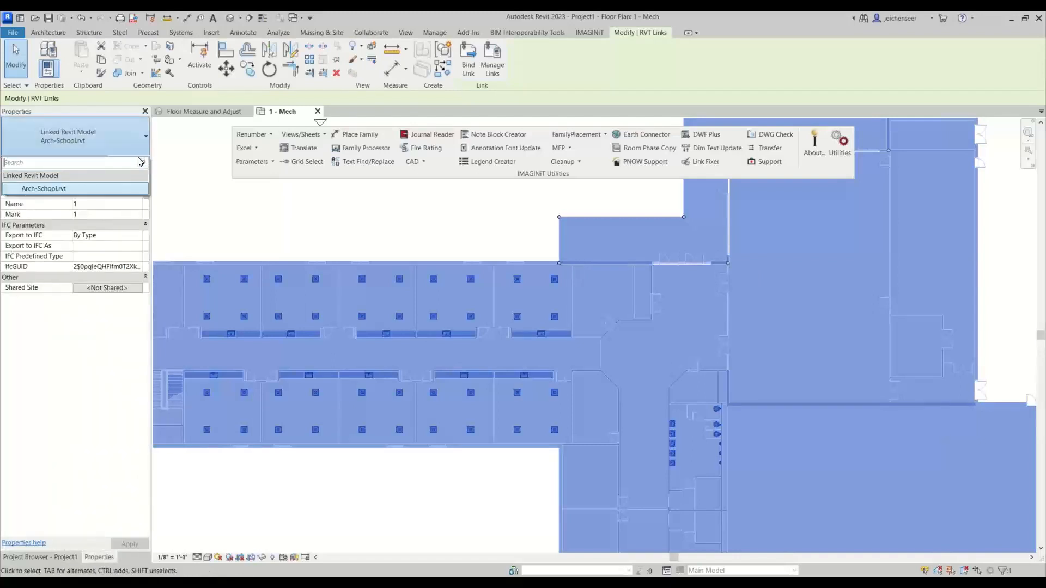
key(Escape)
click(219, 271)
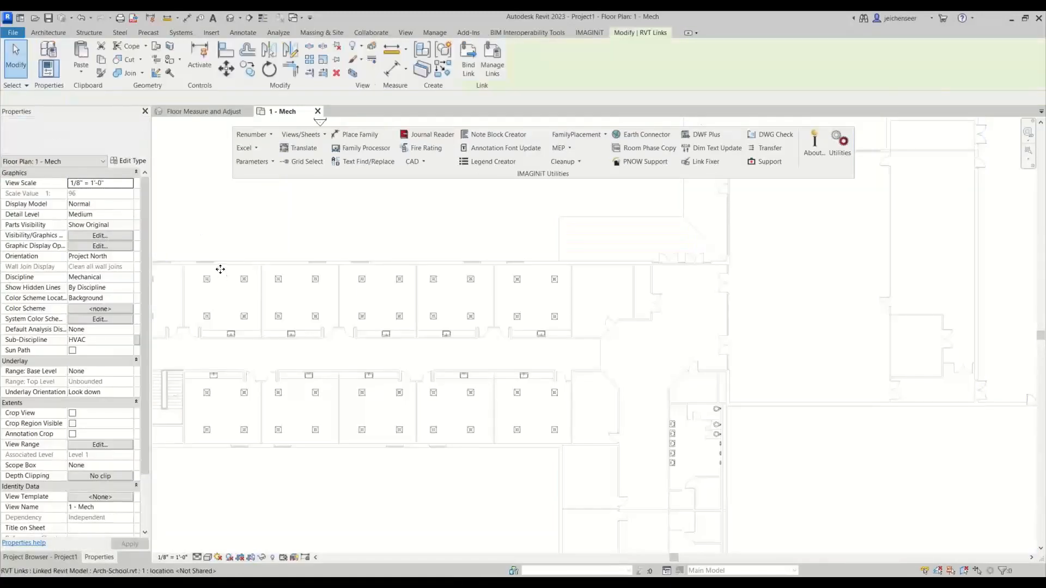
click(125, 160)
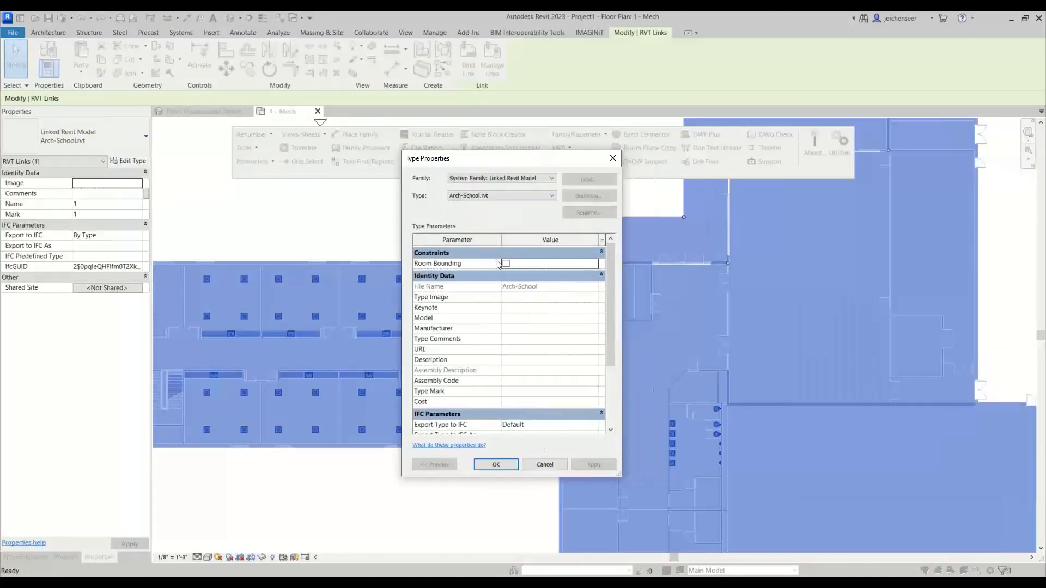
click(506, 264)
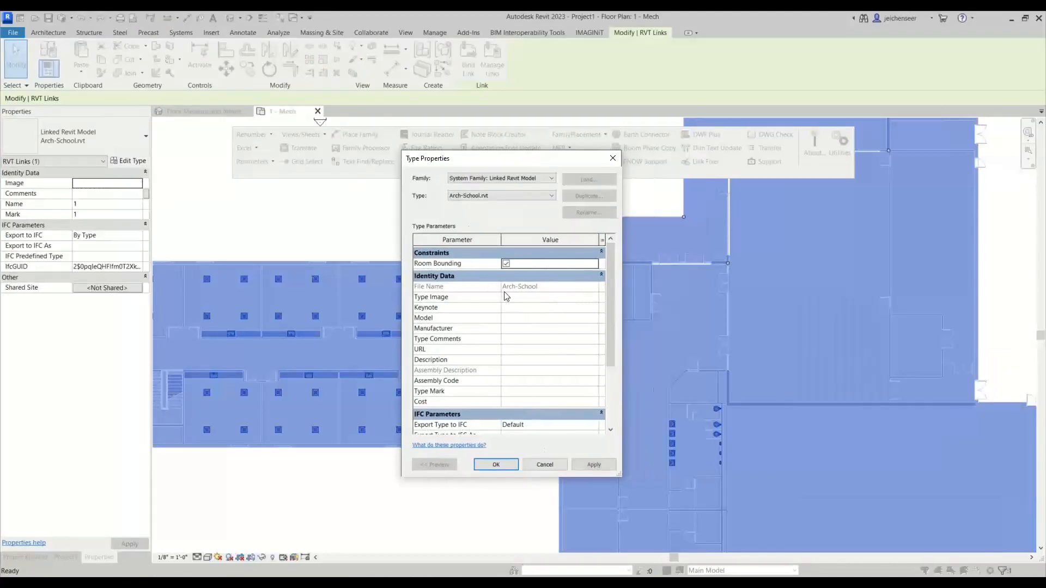
click(496, 465)
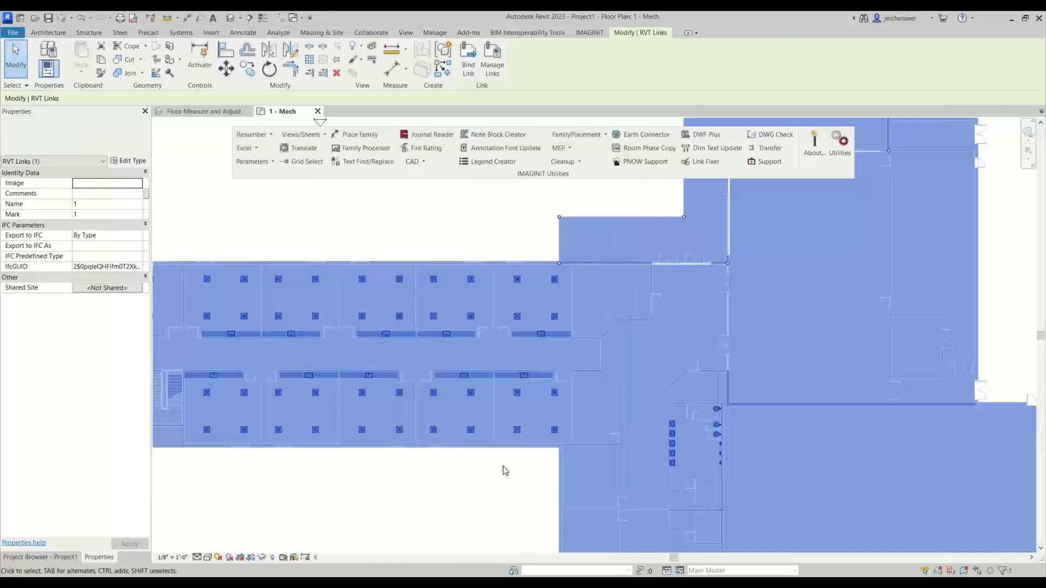
Set the phase of the 1 - Mech floor plan view to Existing.
click(472, 231)
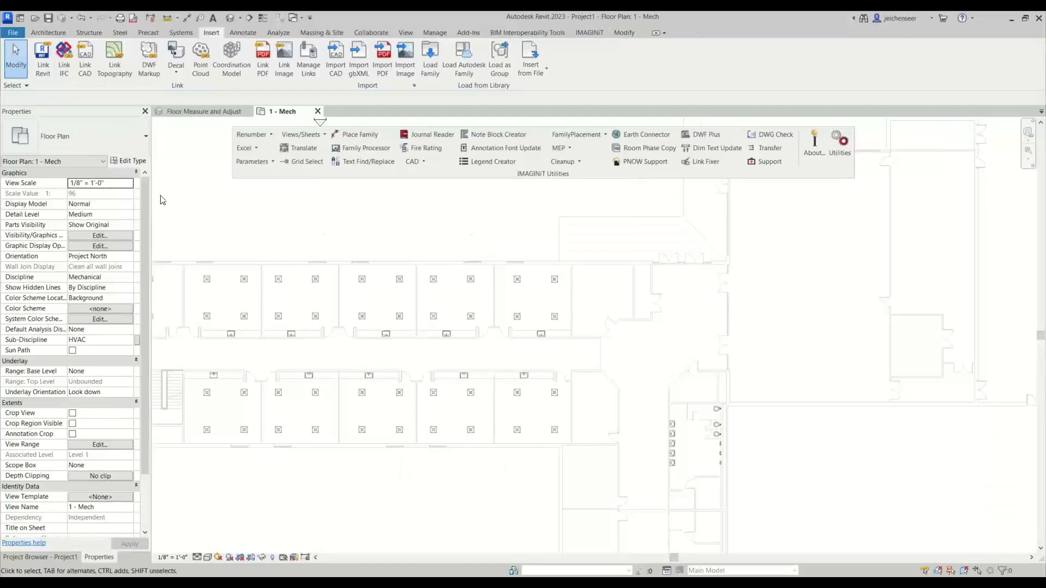
scroll(112, 467, down, 2)
click(128, 517)
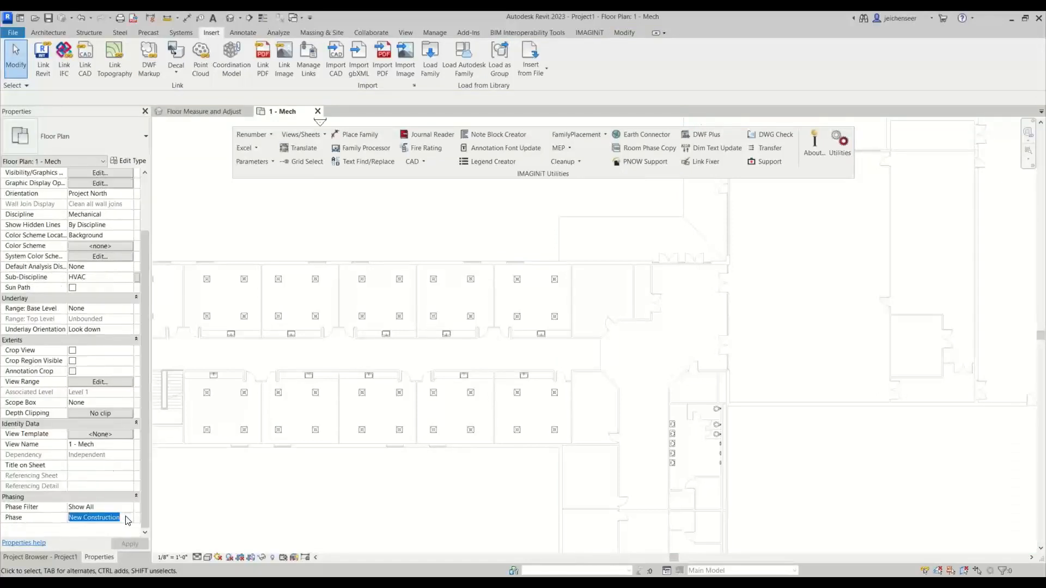
click(109, 529)
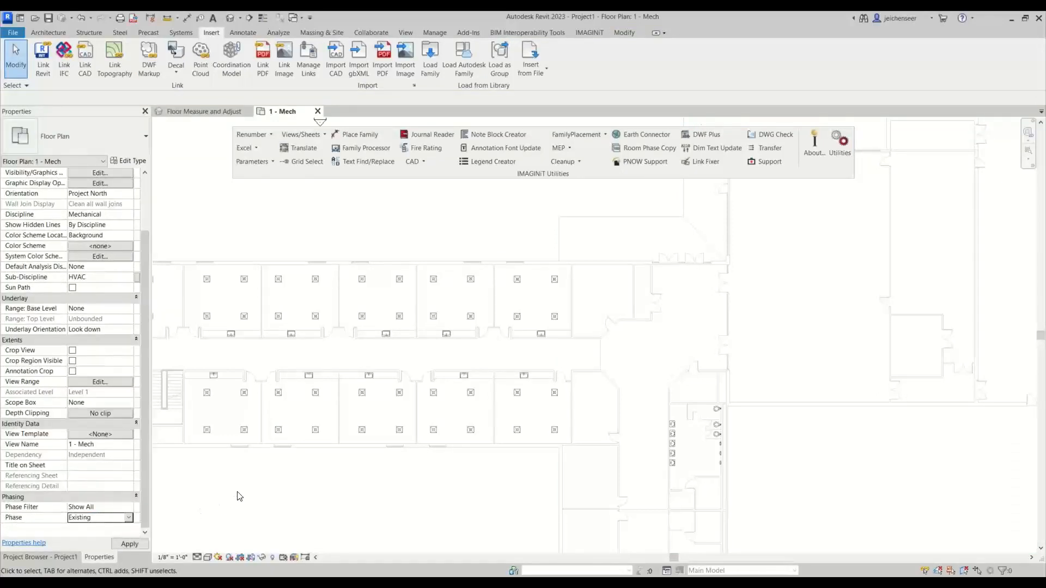
scroll(534, 297, up, 5)
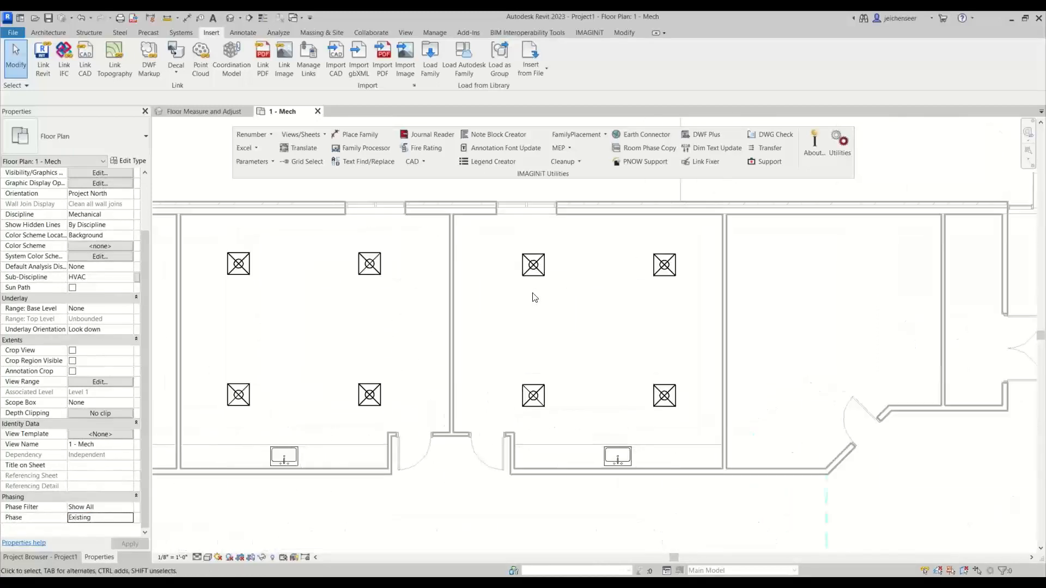
scroll(533, 294, down, 5)
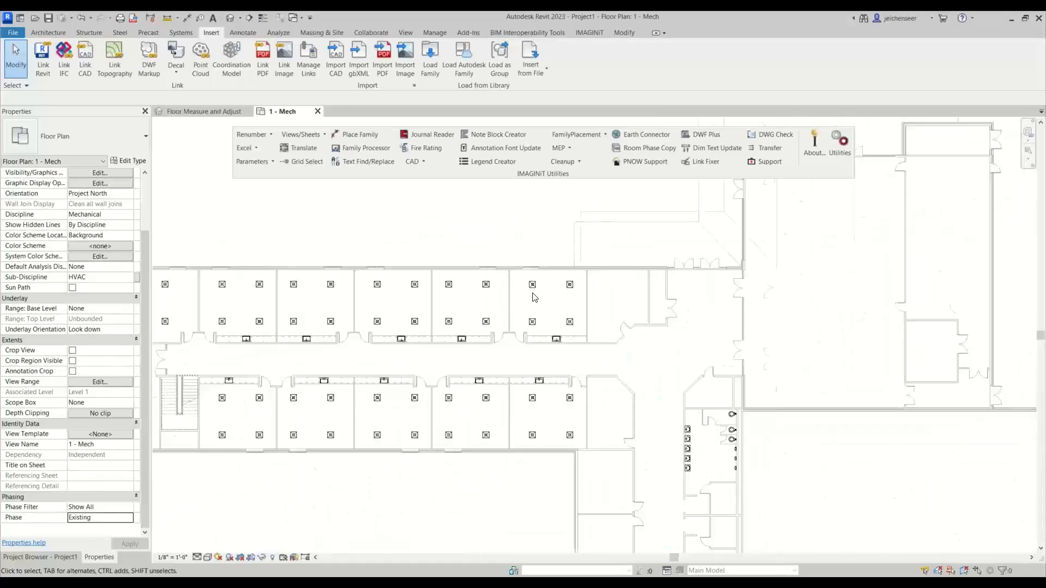
scroll(548, 294, down, 2)
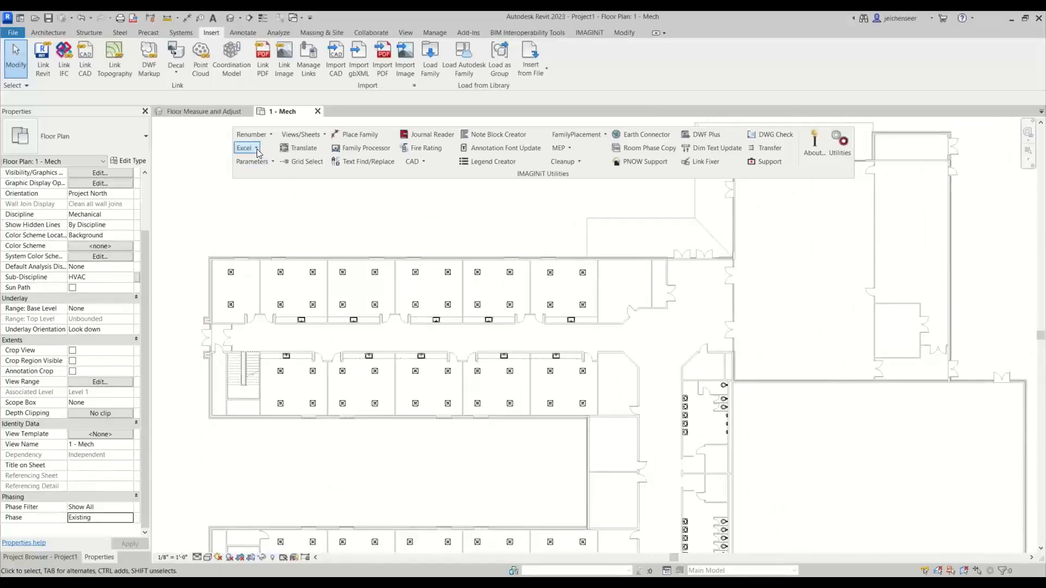
Create spaces with Space Copy from the Floor 1 rooms of linked Arch-School, tagging them with Space Tag With Area.
click(559, 148)
click(532, 210)
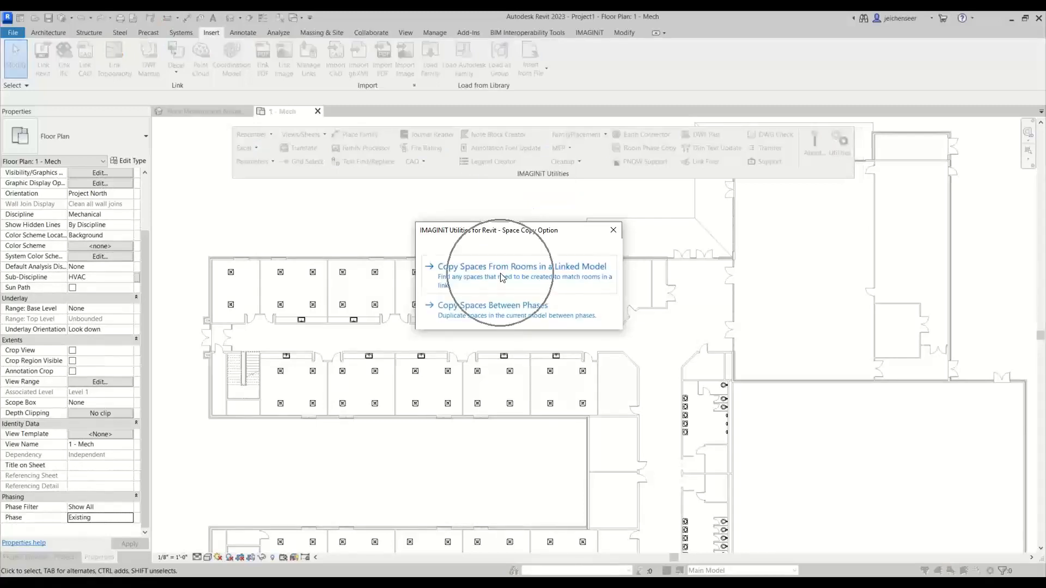
click(502, 278)
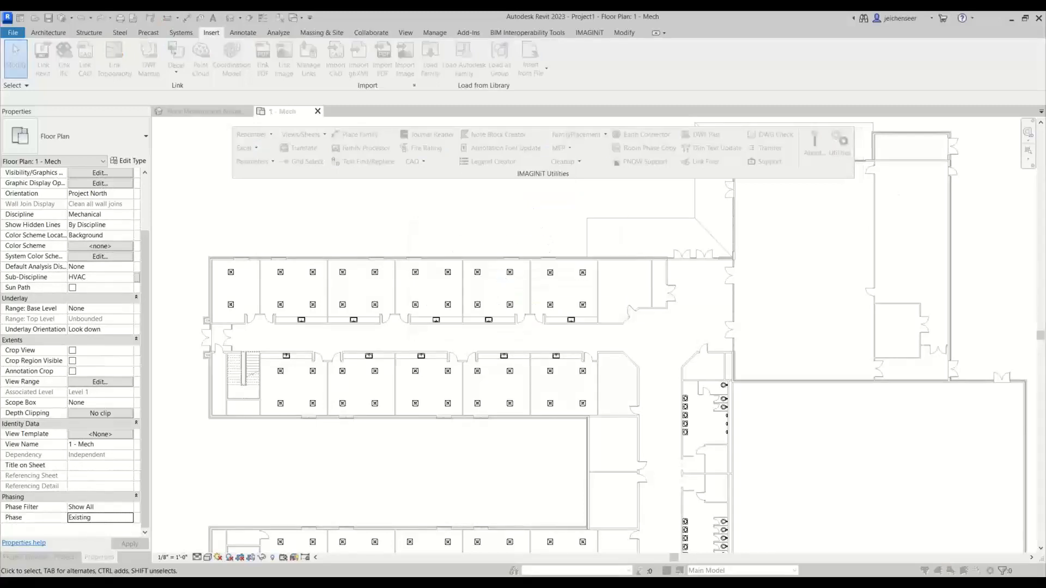
click(482, 238)
click(485, 249)
click(485, 256)
click(480, 271)
click(561, 355)
click(570, 373)
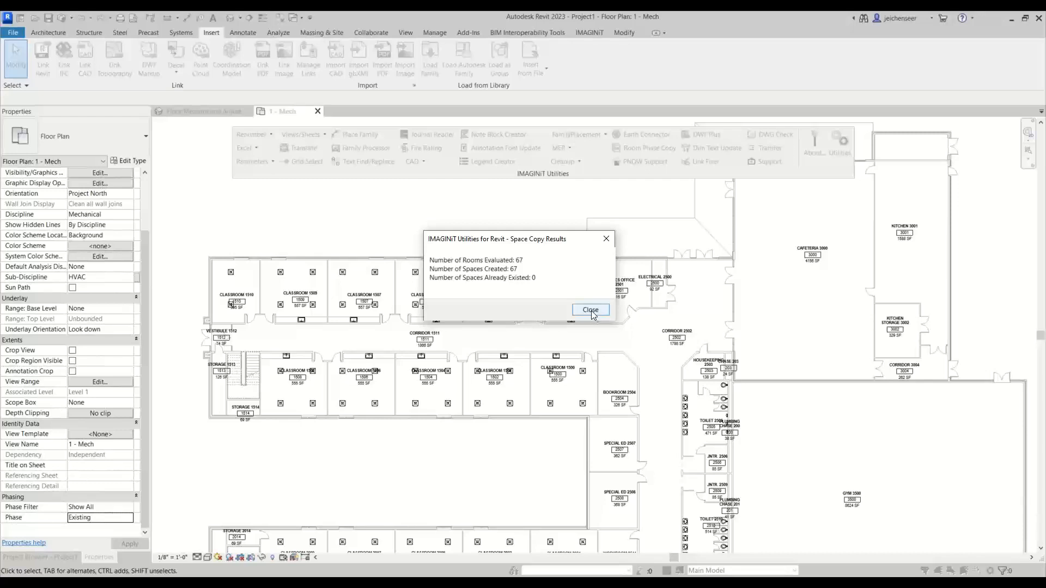
click(591, 310)
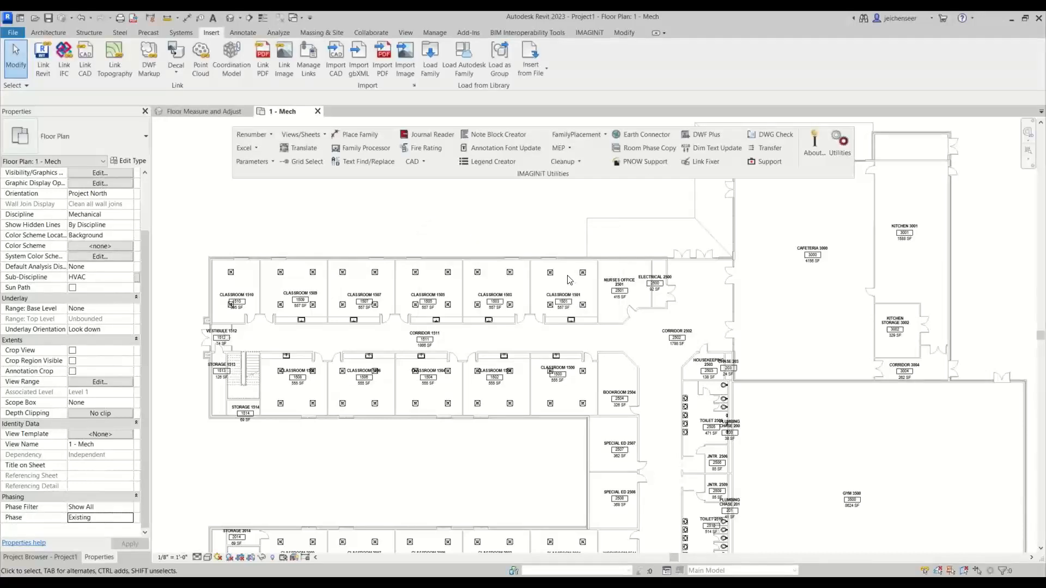
Select the Classroom 1501 space and examine its tag and properties.
click(553, 308)
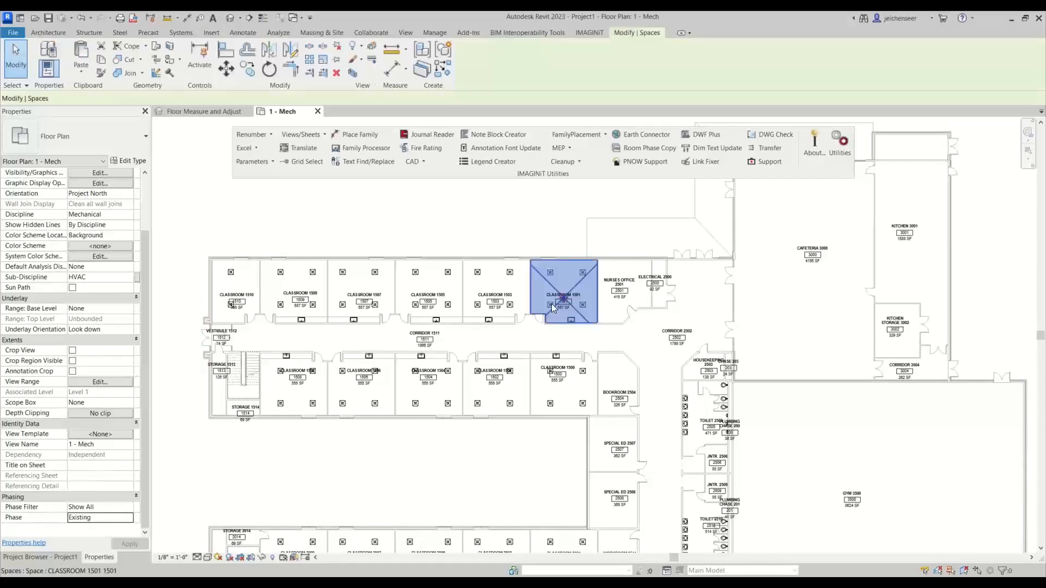
scroll(553, 308, up, 5)
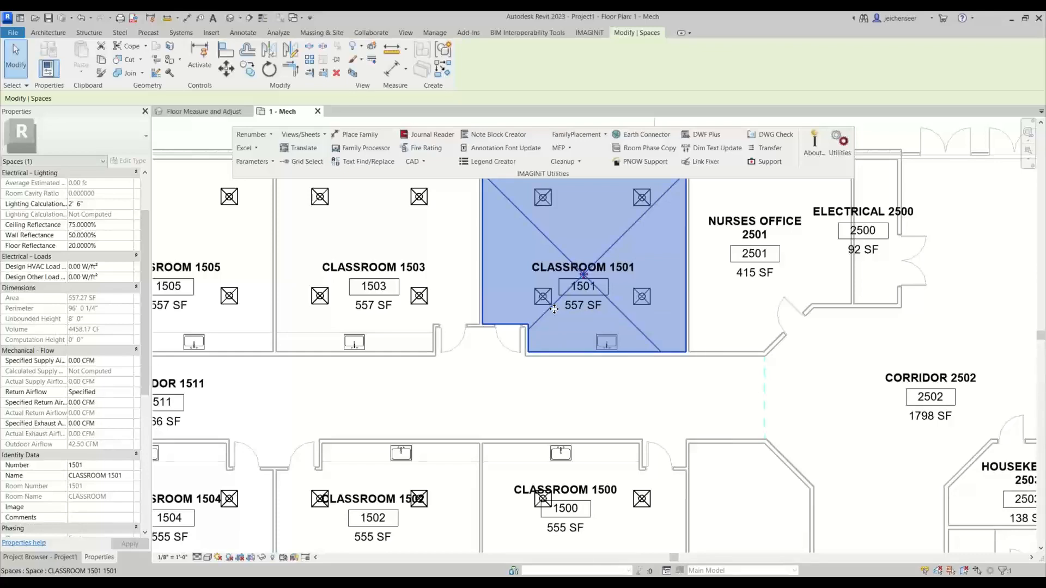
Set the phase of the 1 - Mech floor plan view to New Construction.
key(Escape)
scroll(554, 309, down, 3)
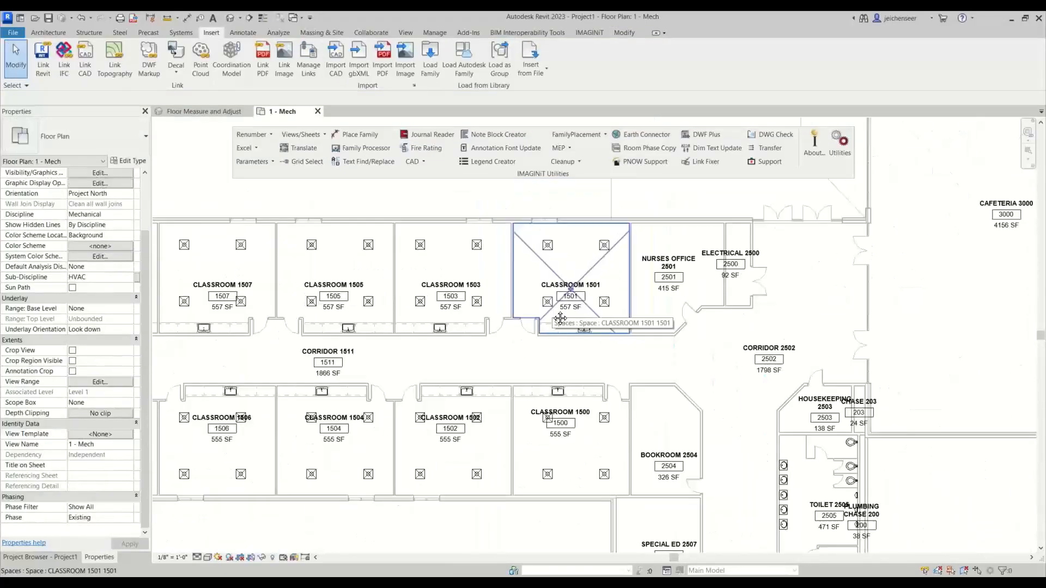
scroll(560, 317, down, 2)
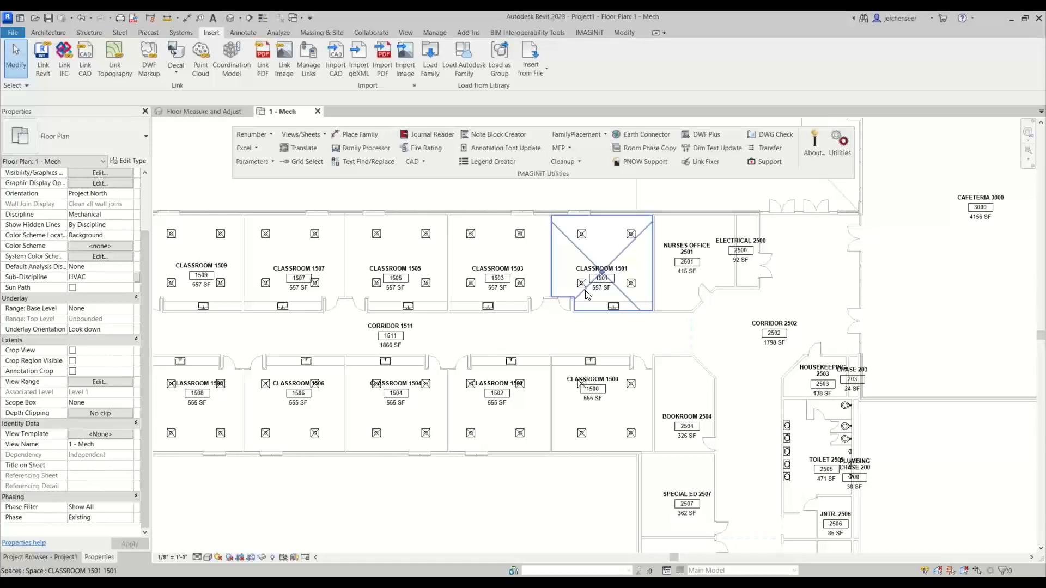
click(122, 520)
click(129, 517)
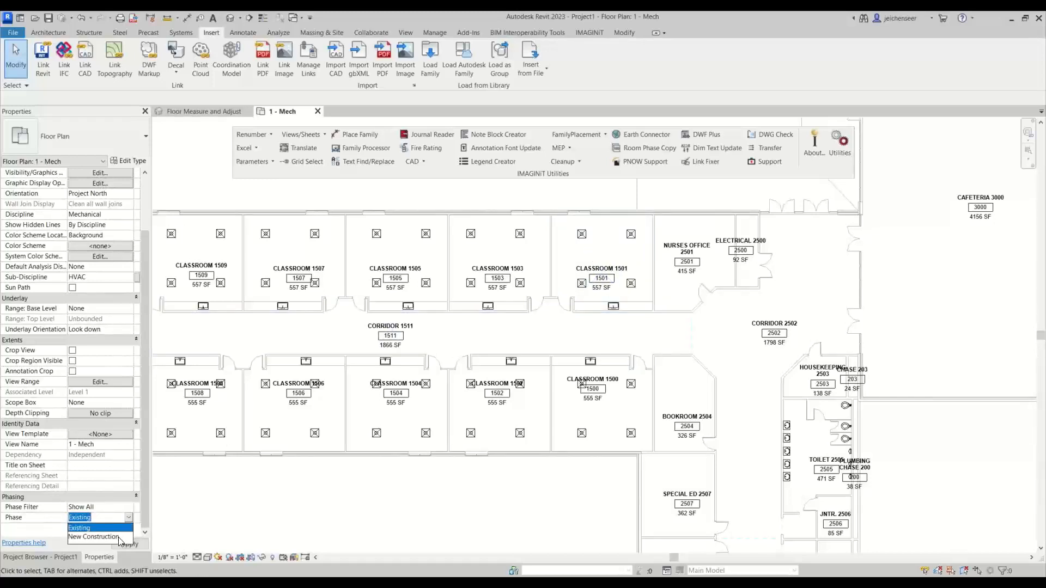
click(120, 537)
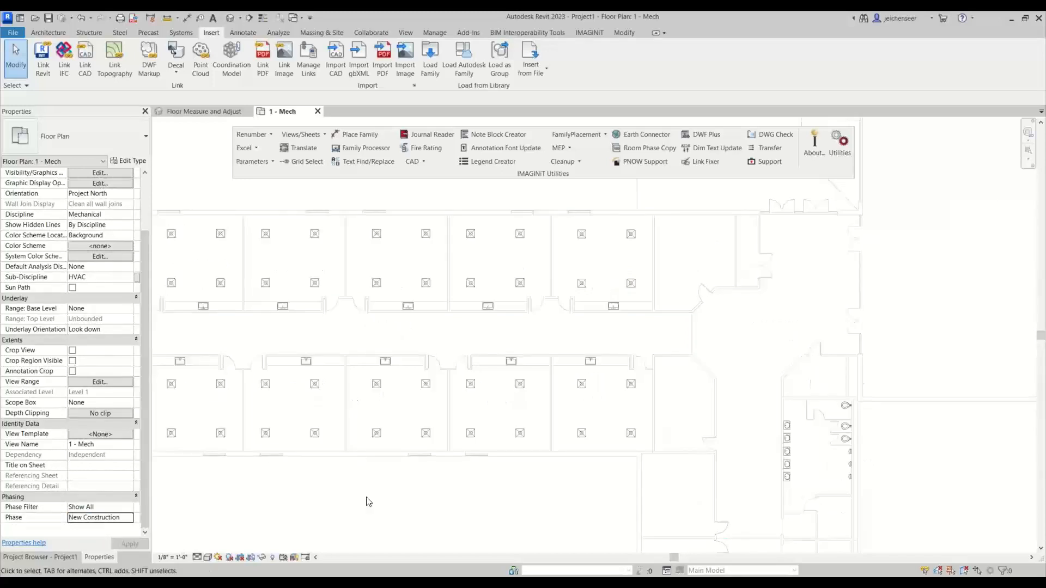
Copy the spaces from the Existing phase to New Construction with Space Copy, tagging them in the current view with Space Tag.
scroll(382, 479, down, 5)
middle_drag(397, 458, 465, 385)
scroll(468, 376, down, 3)
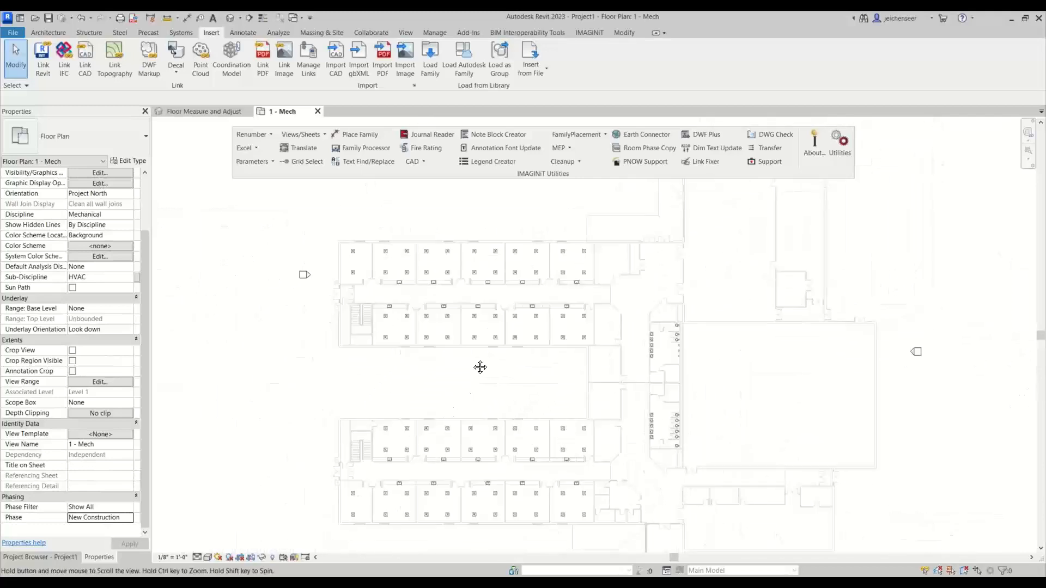
click(569, 148)
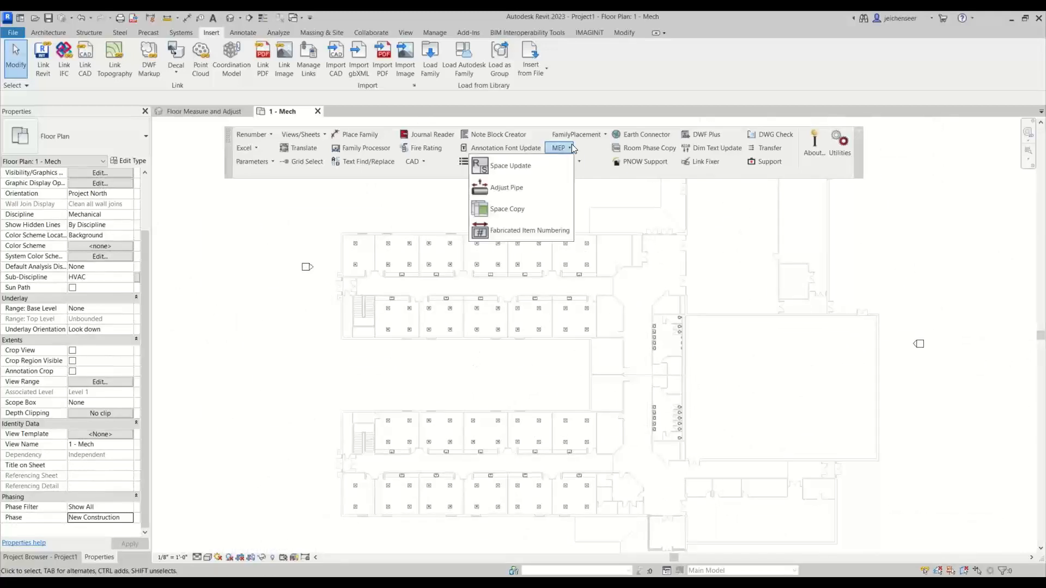
click(523, 213)
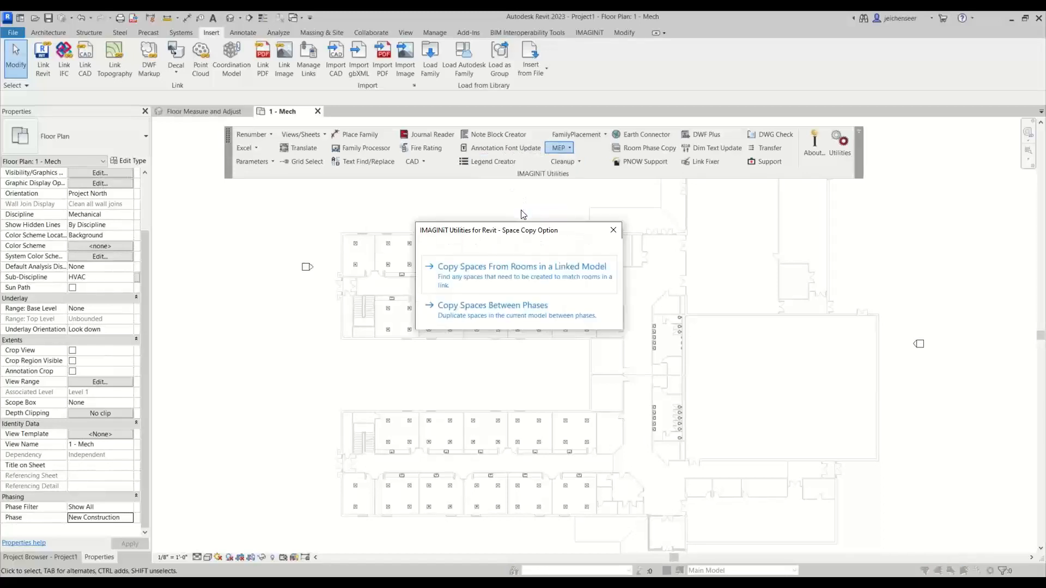
click(477, 309)
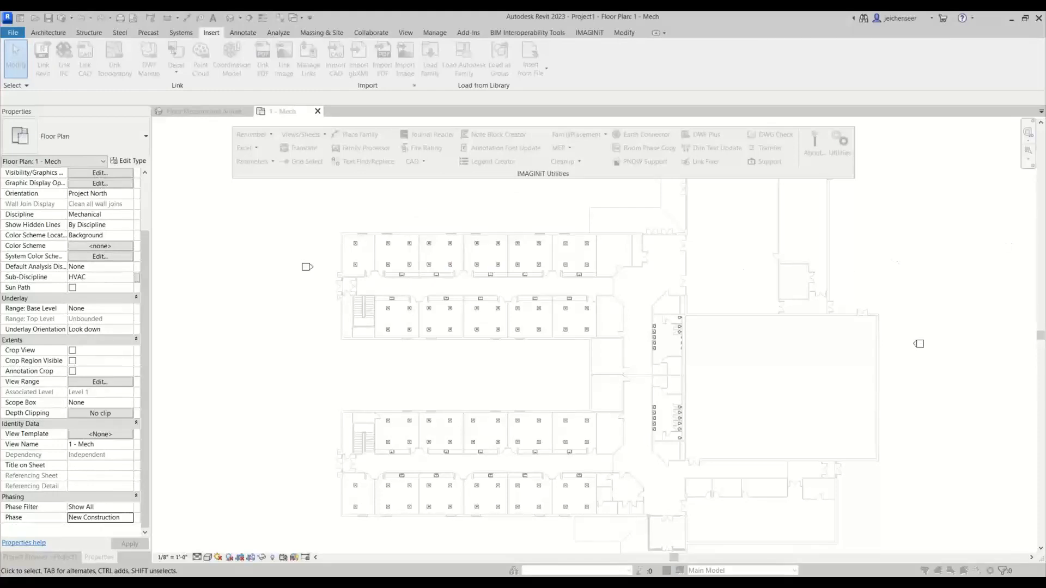
drag(969, 157, 735, 206)
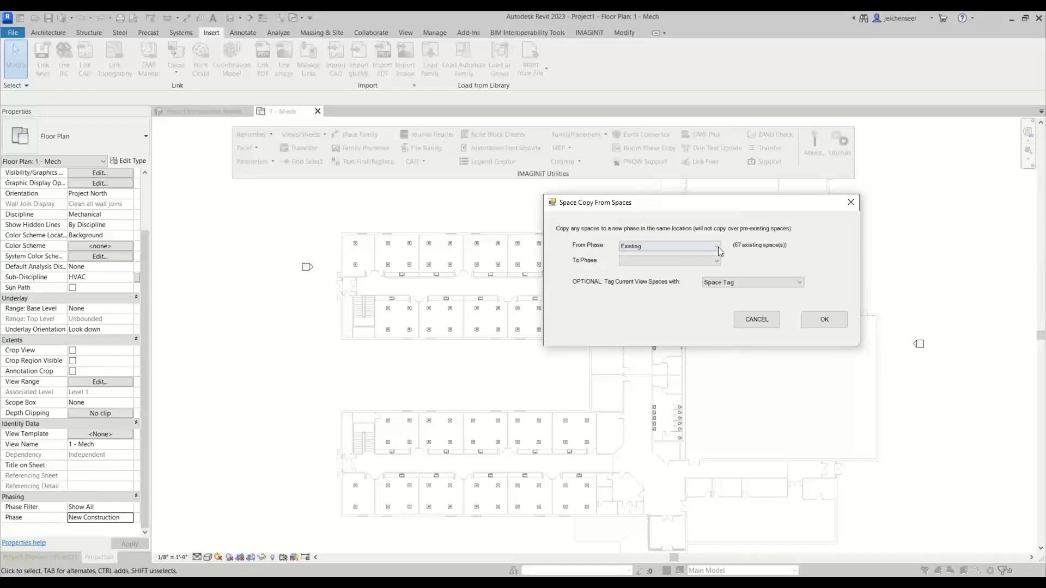
click(717, 263)
click(691, 275)
click(718, 284)
click(719, 294)
click(819, 326)
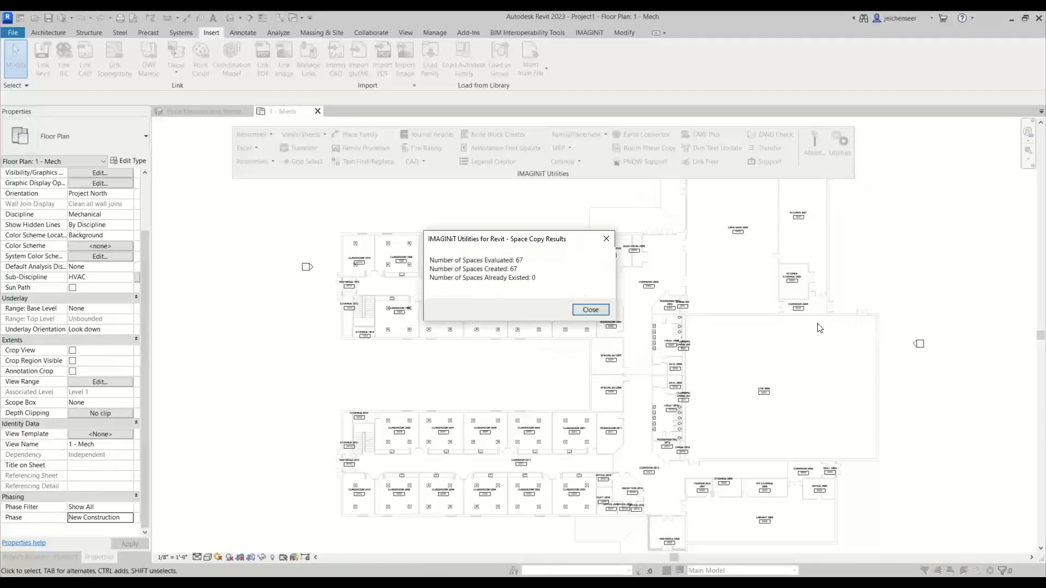
click(592, 310)
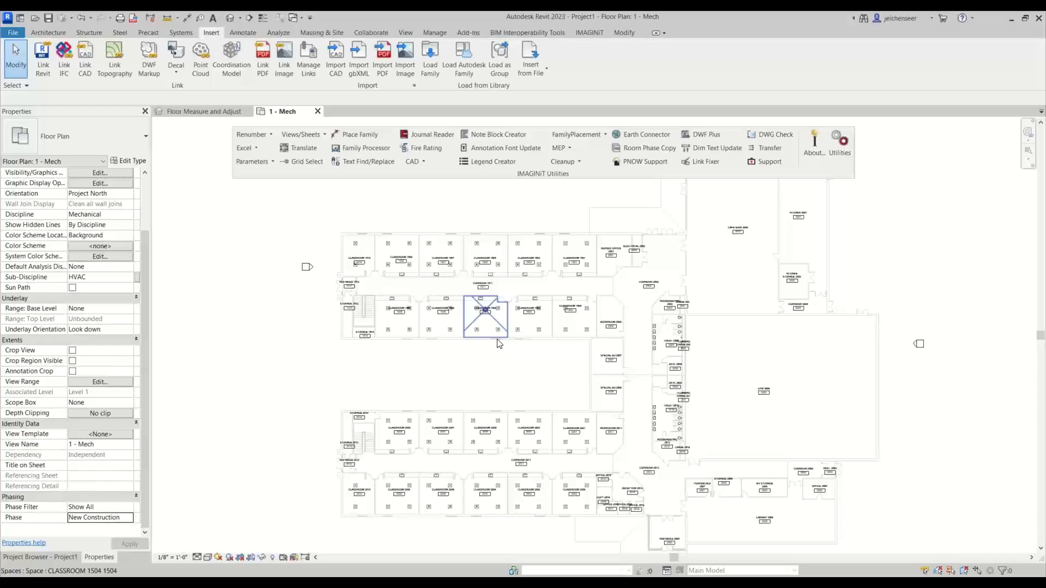
click(560, 148)
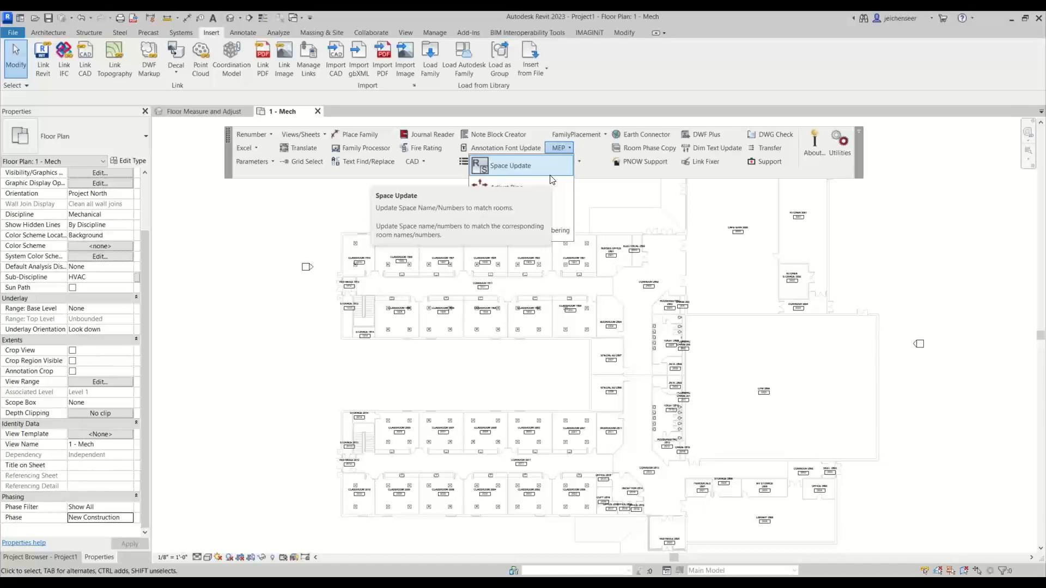
click(359, 216)
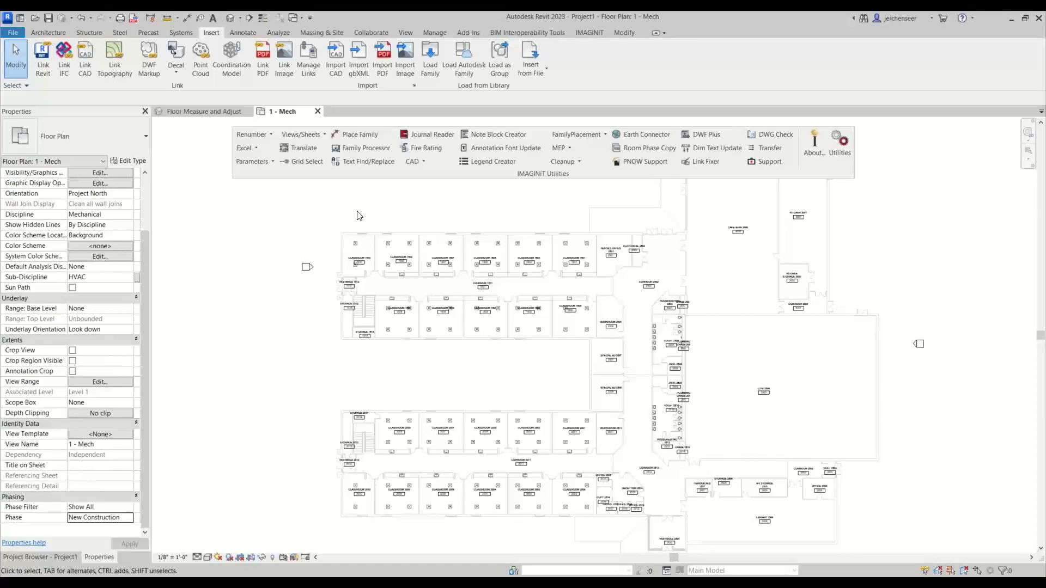
Create a new sheet using the E1 30x42 Horizontal titleblock.
click(75, 561)
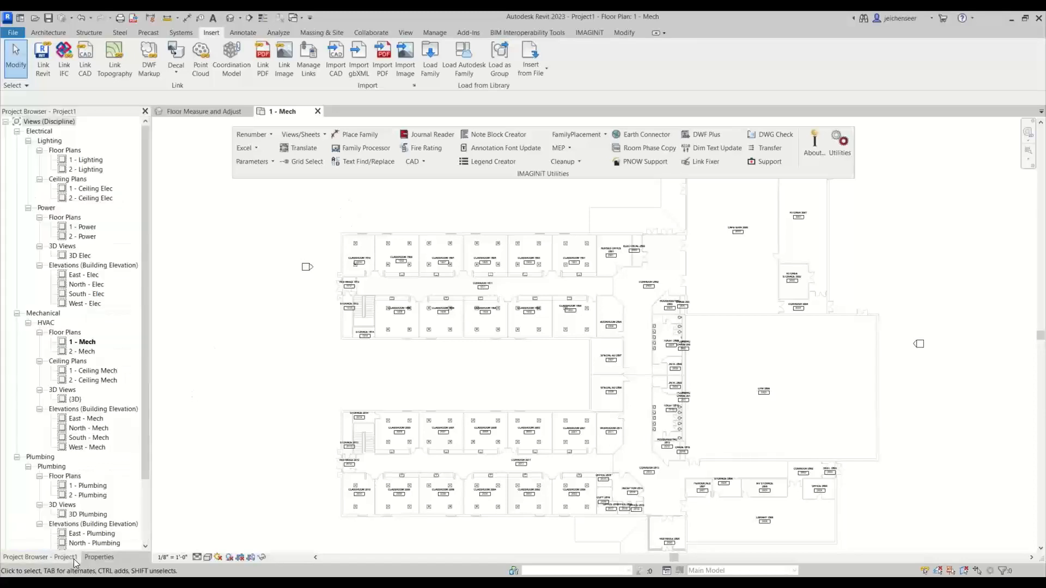
click(15, 139)
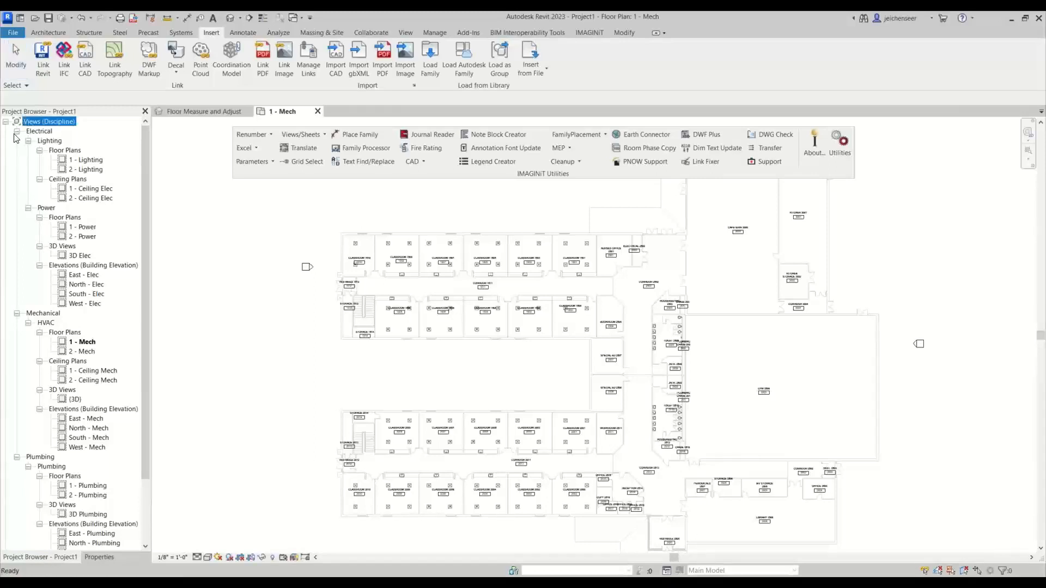
click(17, 131)
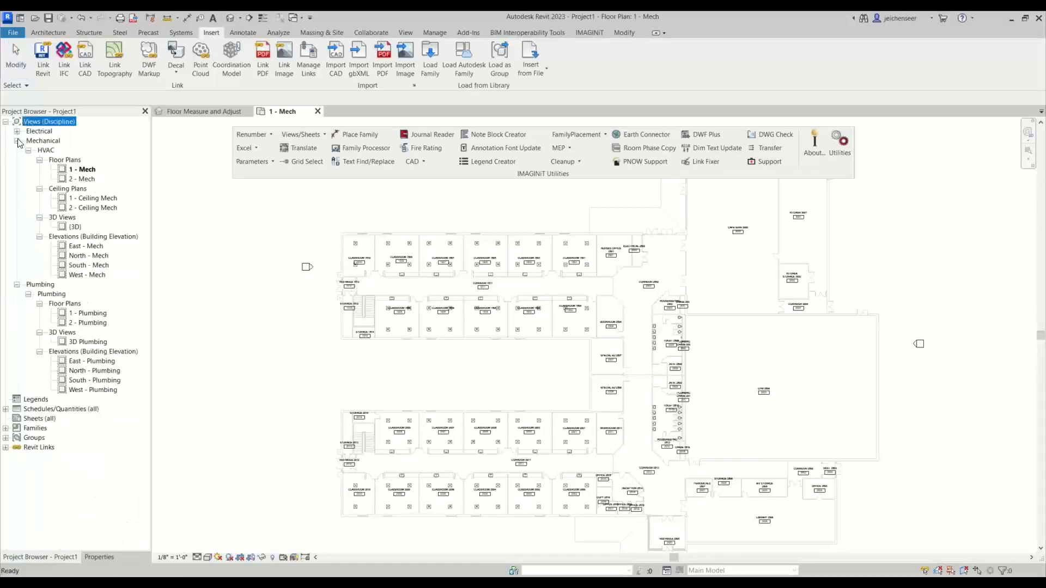
click(40, 422)
right_click(42, 422)
click(60, 430)
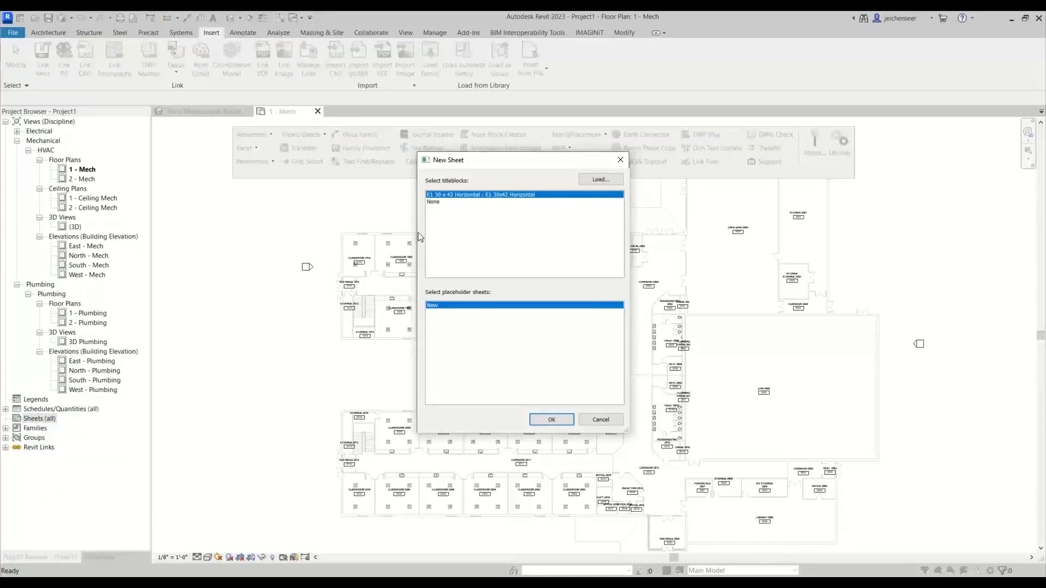
click(548, 418)
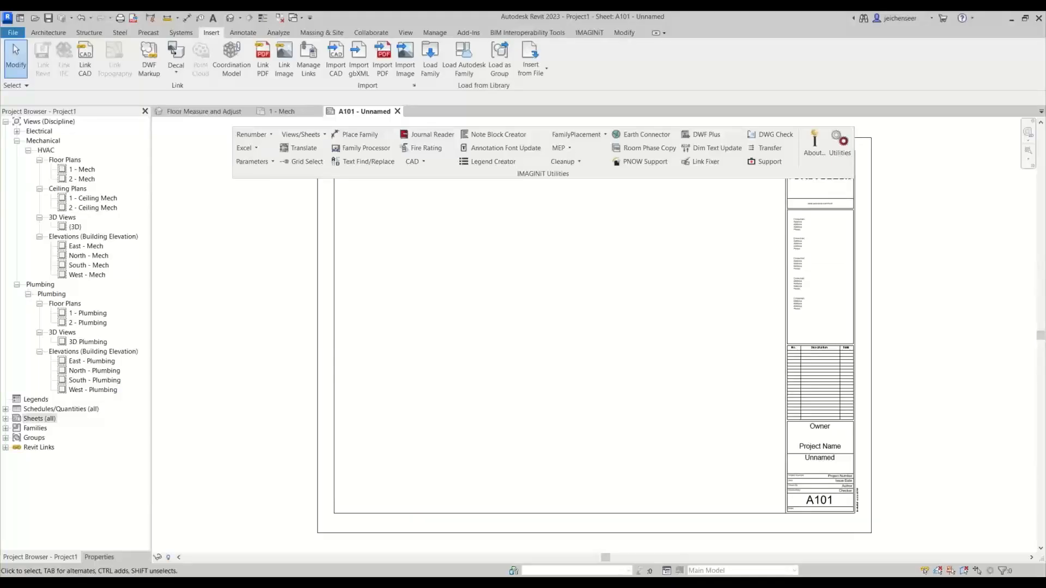
Bring the Clarity ROI Calculator 1-2022.xlsx workbook in Excel into view, enlarge its window and examine the ROI Worksheet.
drag(1045, 152, 442, 100)
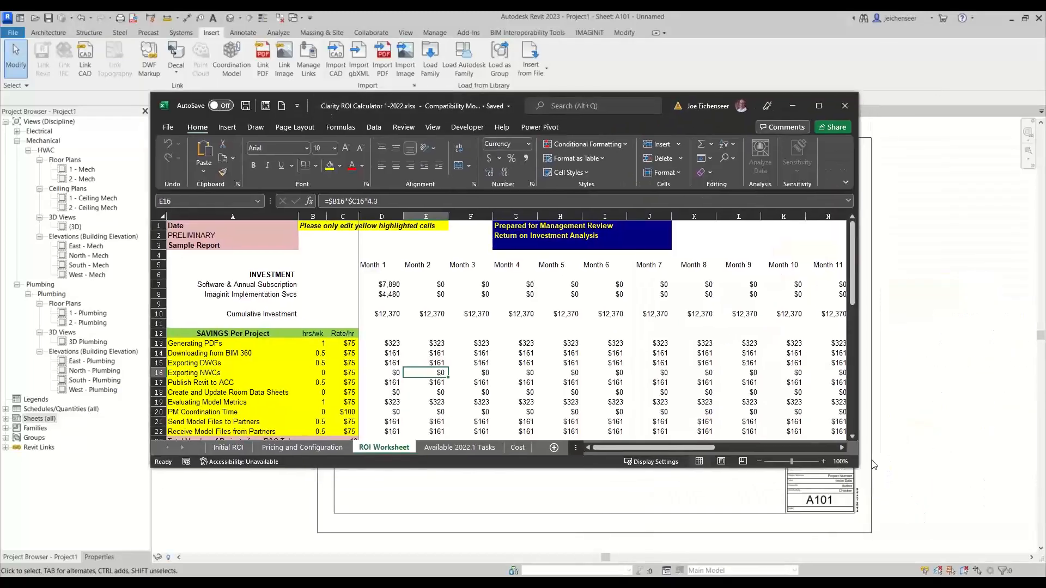
drag(859, 468, 963, 557)
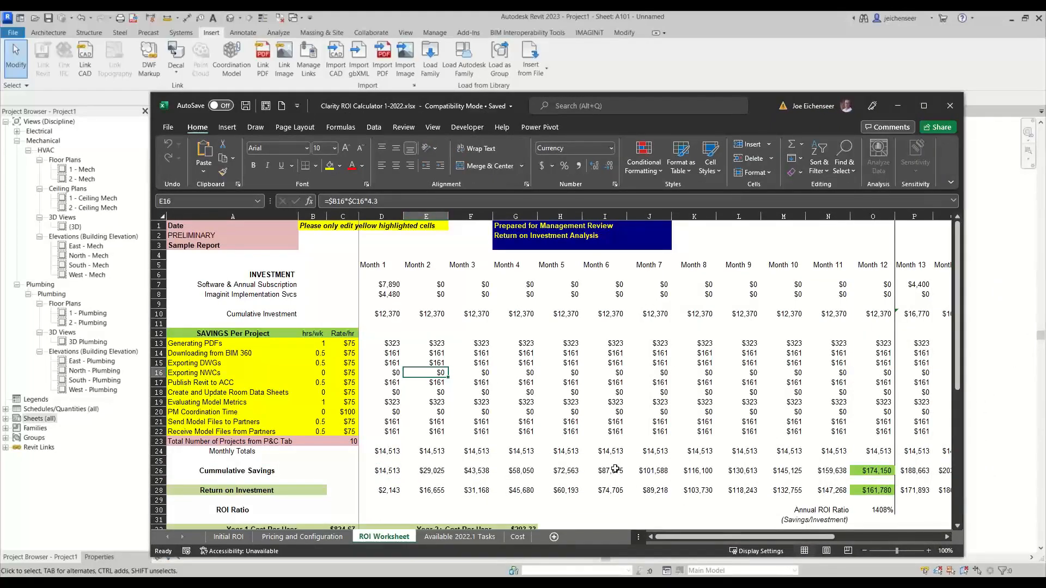
click(692, 471)
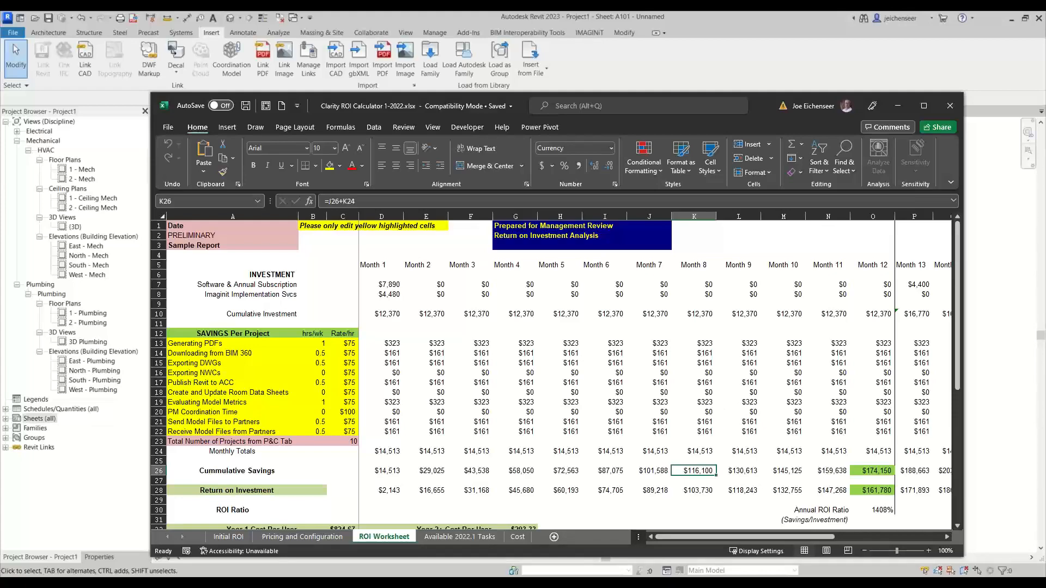
Examine the Dashboard and Bar Graph sheets of the Excel Samples.xlsx workbook.
drag(1045, 131, 633, 70)
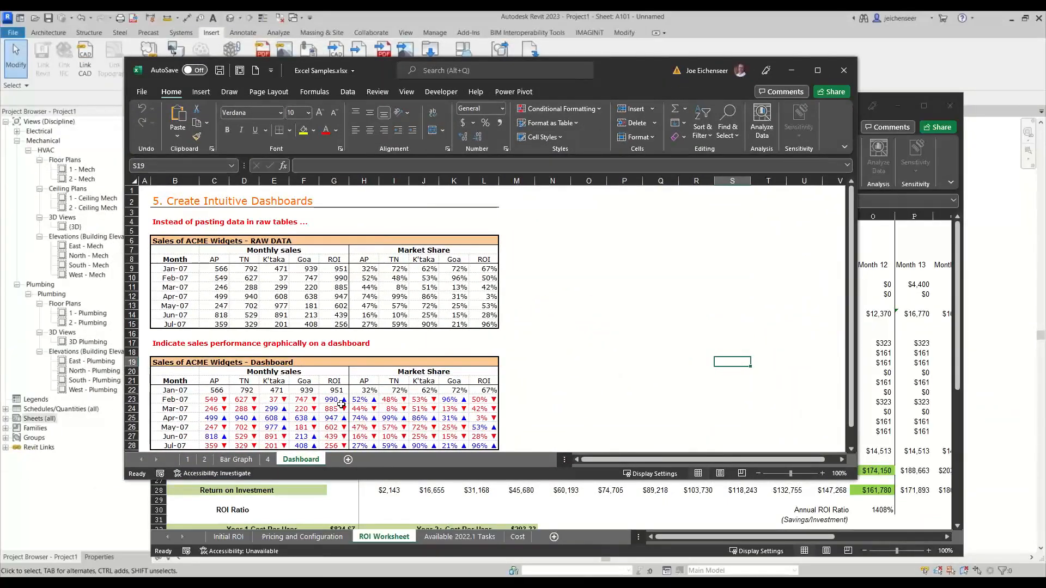
scroll(340, 403, down, 1)
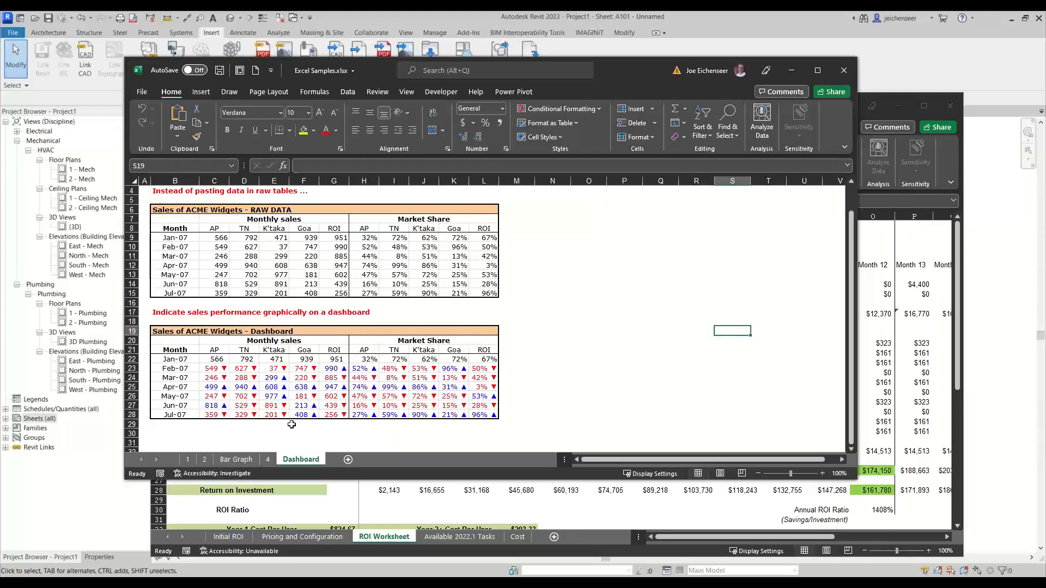
click(242, 460)
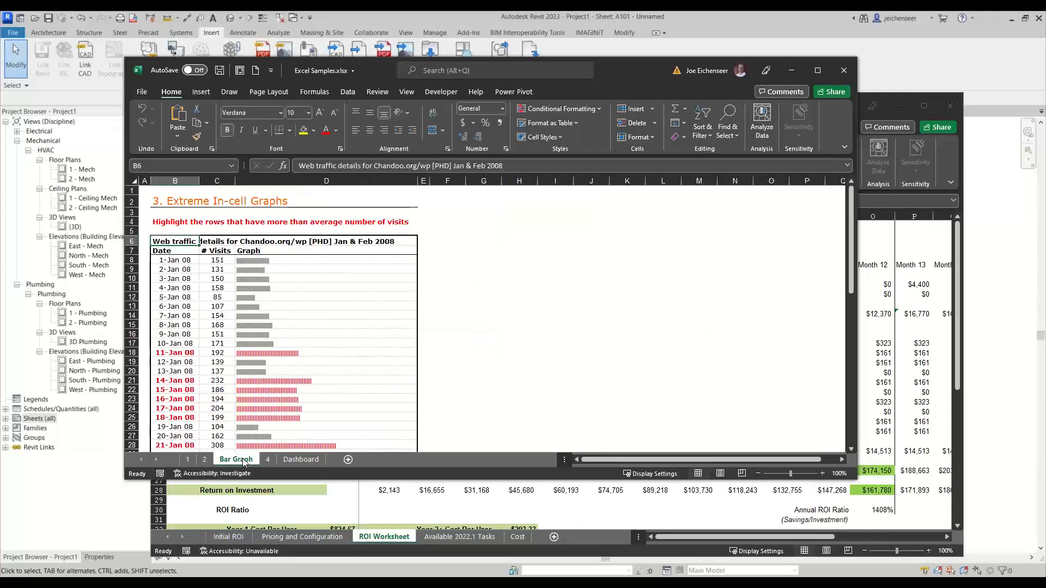
scroll(306, 284, down, 3)
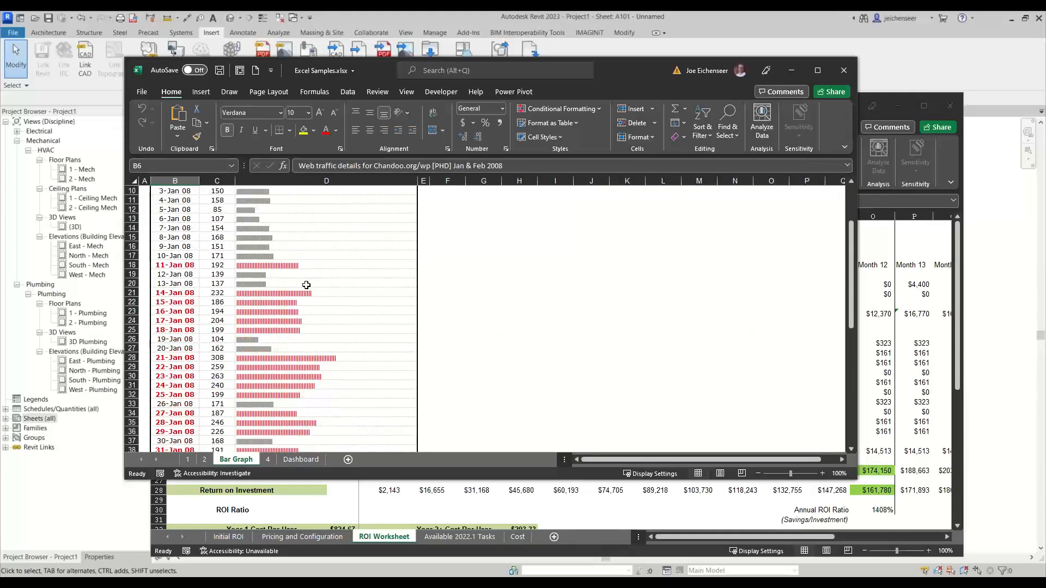
scroll(306, 285, down, 9)
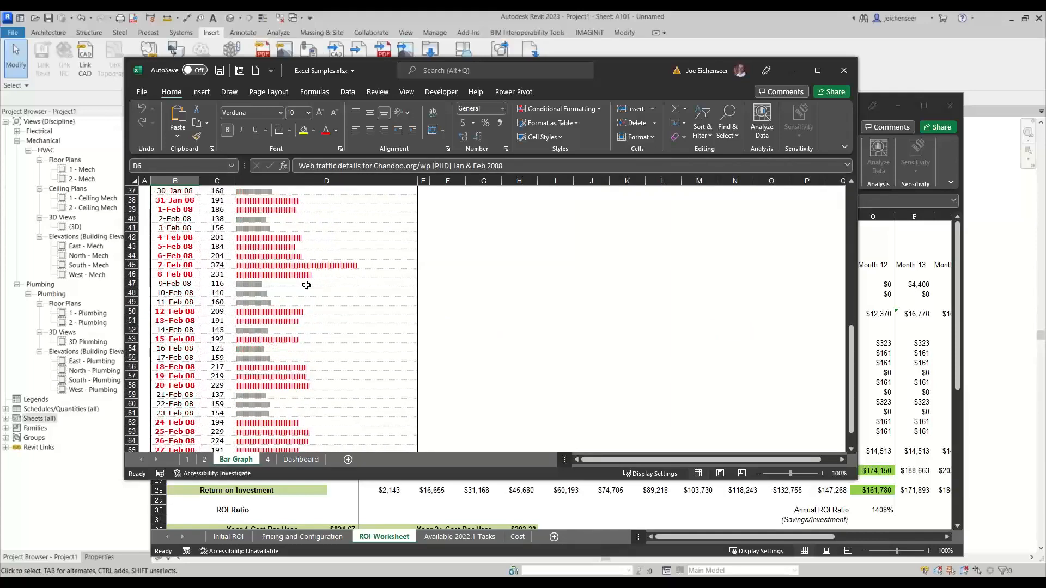
scroll(306, 285, up, 11)
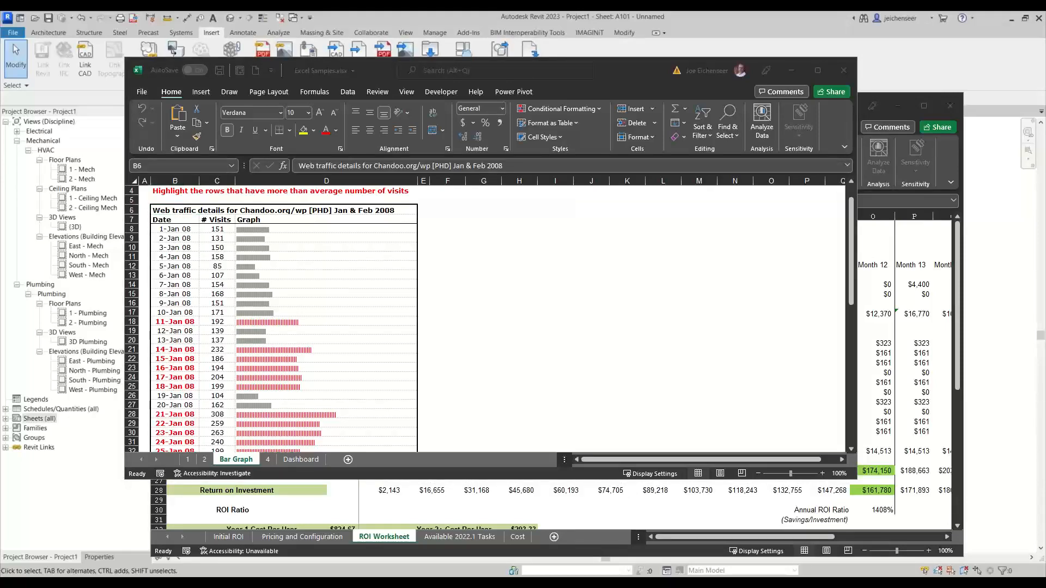
Examine the Gantt chart in Project Schedule.xlsx and minimize all three workbooks to return to the Revit sheet.
drag(1045, 71, 785, 63)
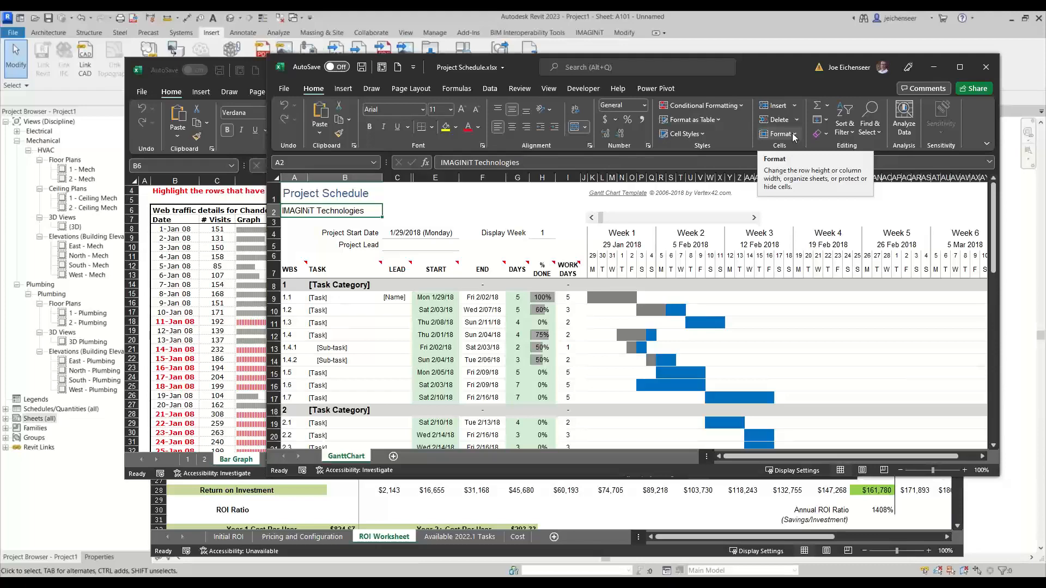
click(934, 68)
click(791, 70)
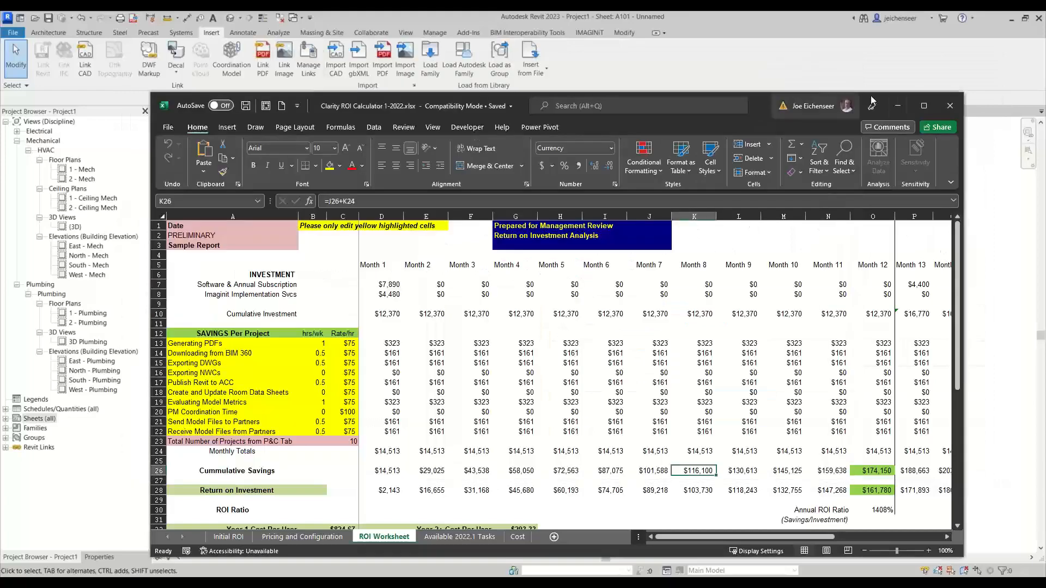
click(897, 104)
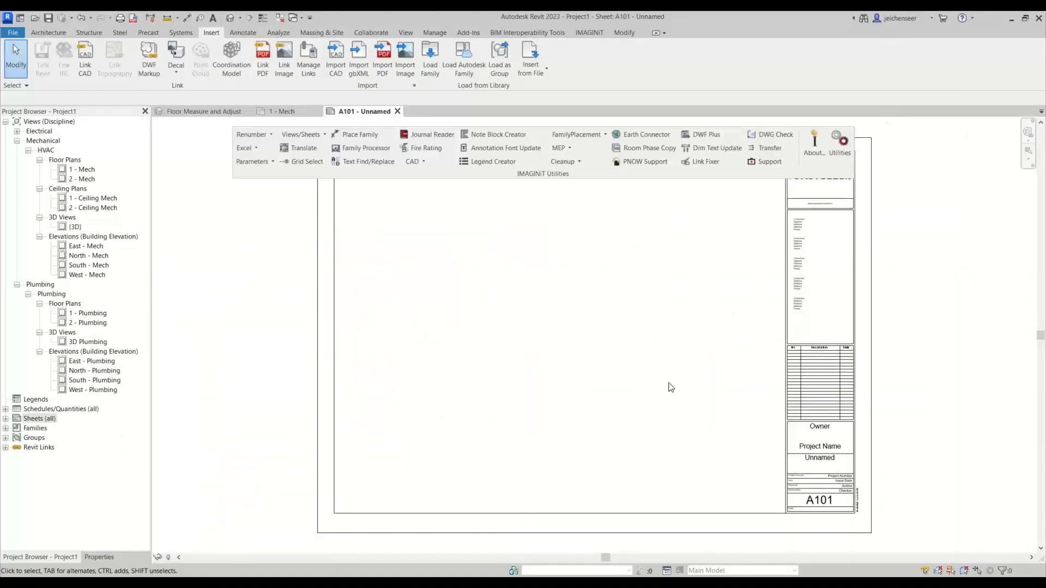
Use Schedule From Excel to add only the ROI_Year_1 named range of Clarity ROI Calculator 1-2022.xlsx as a schedule.
click(255, 148)
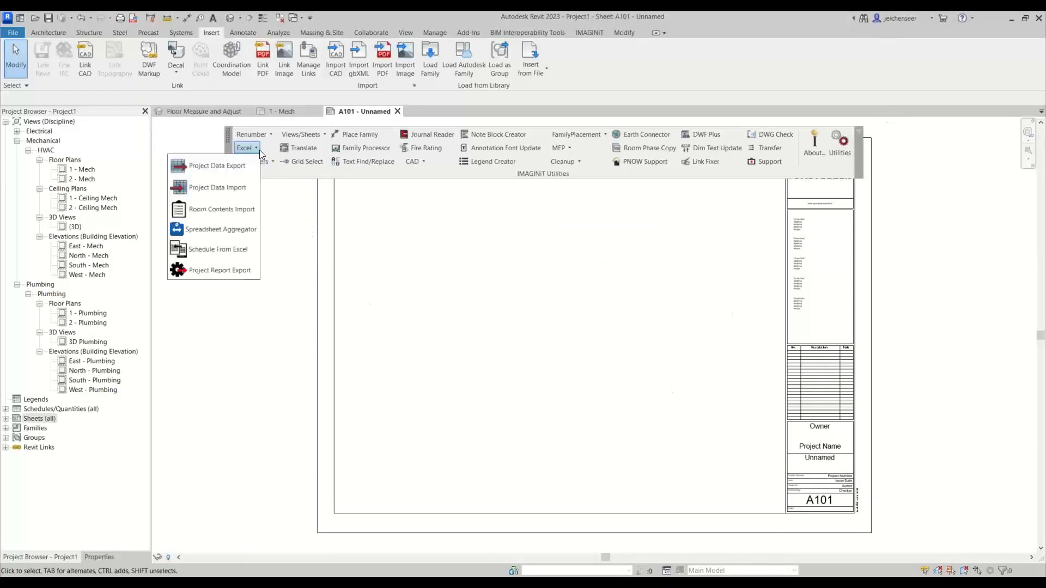
click(236, 257)
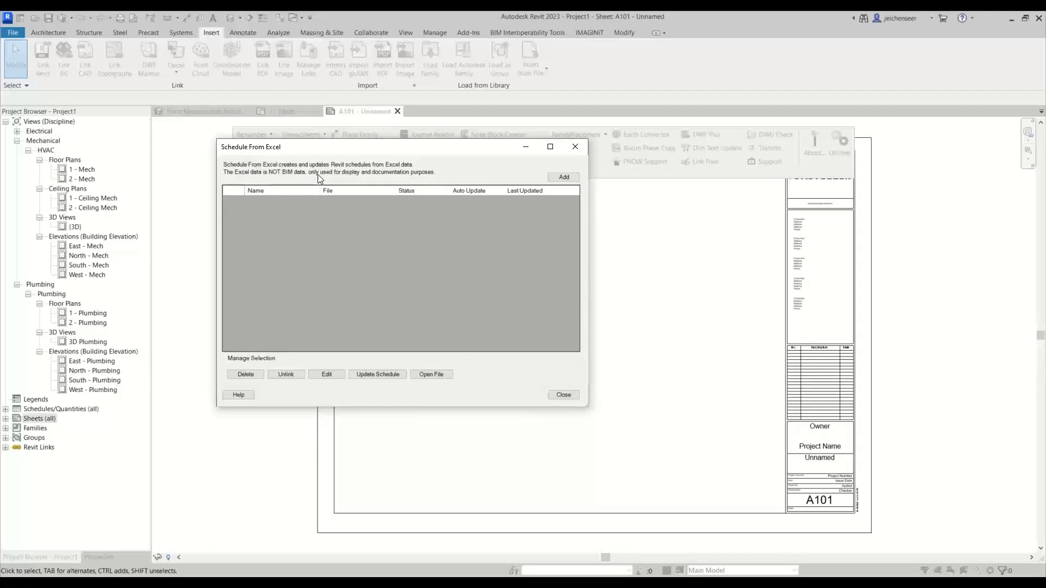
click(563, 177)
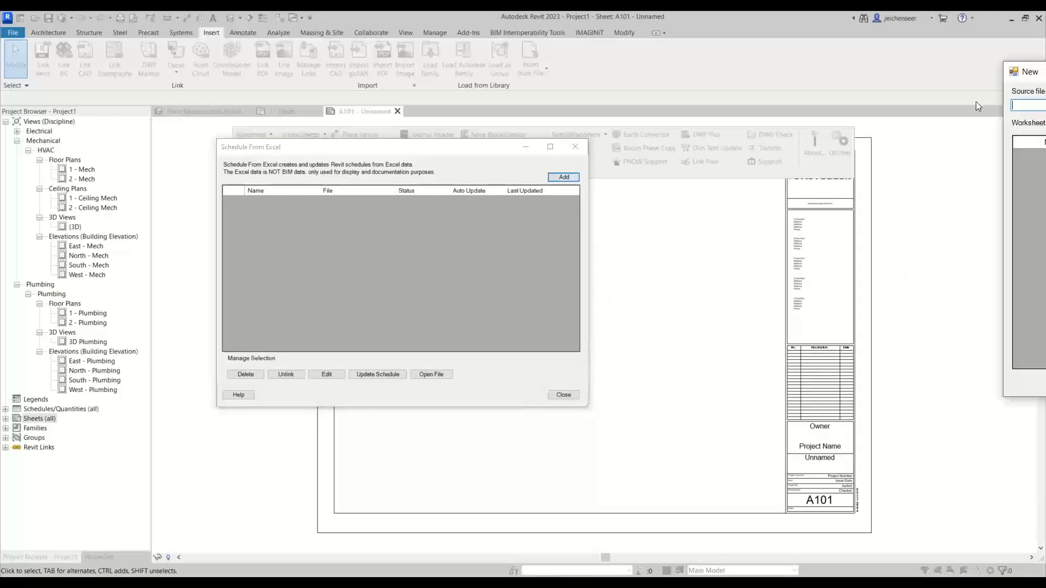
click(799, 178)
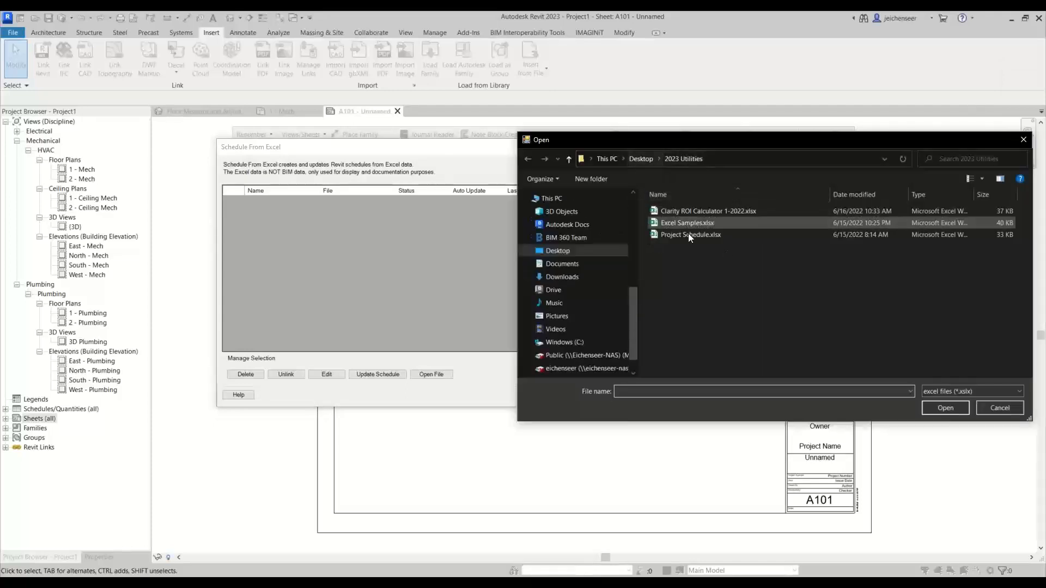
click(691, 212)
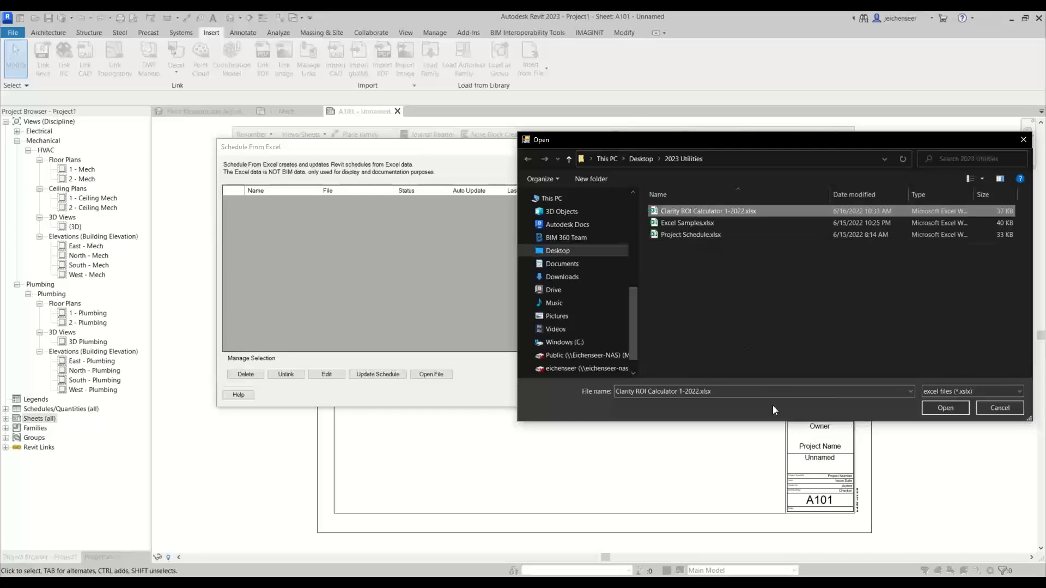
click(945, 408)
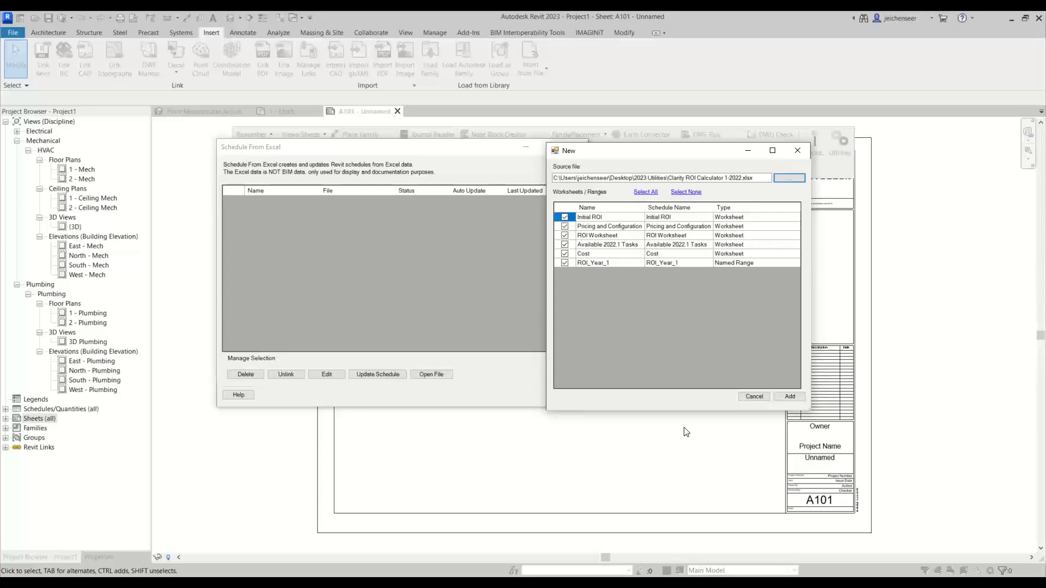
click(686, 192)
click(565, 254)
click(790, 398)
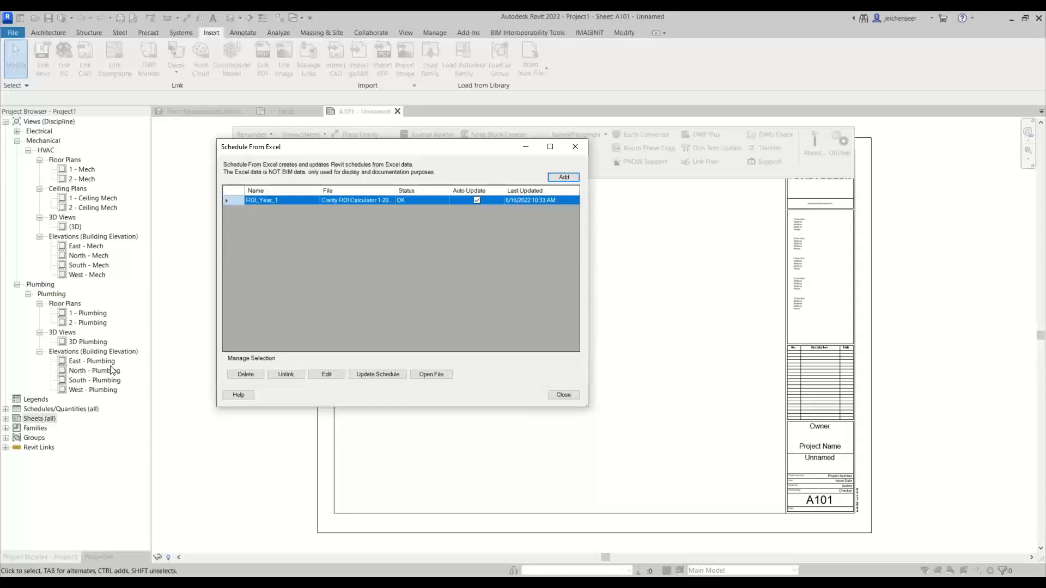
Add the Bar_Graph and Widget_Sales named ranges of Excel Samples.xlsx as schedules, leaving out its other worksheets.
click(565, 177)
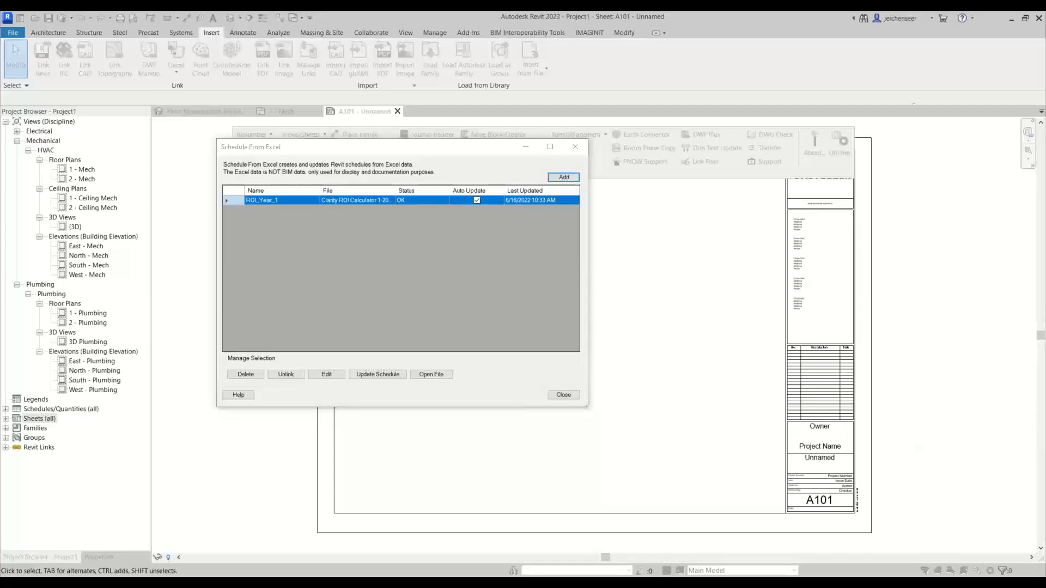
click(926, 151)
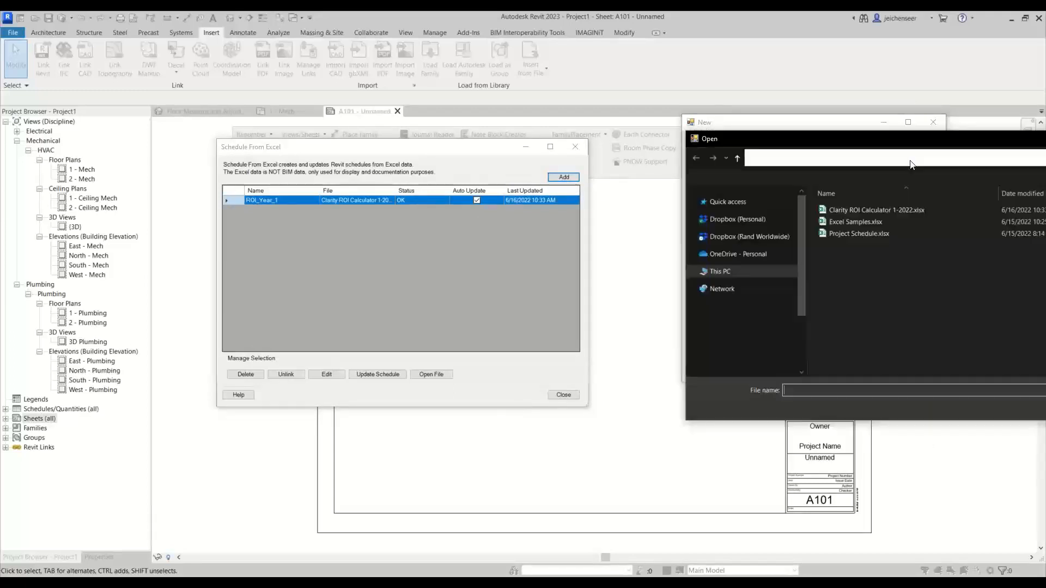
double_click(797, 220)
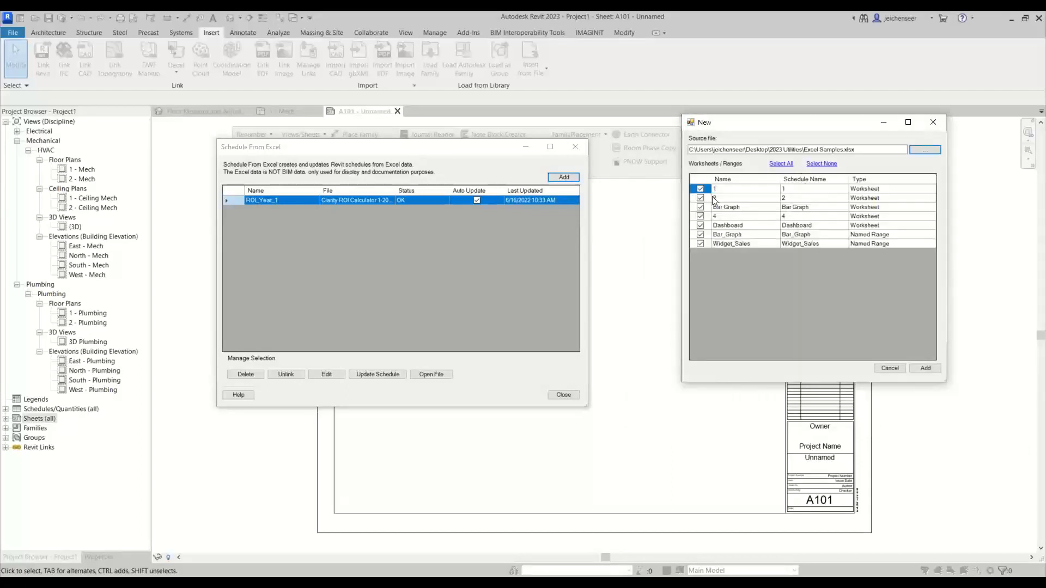
click(823, 164)
click(701, 235)
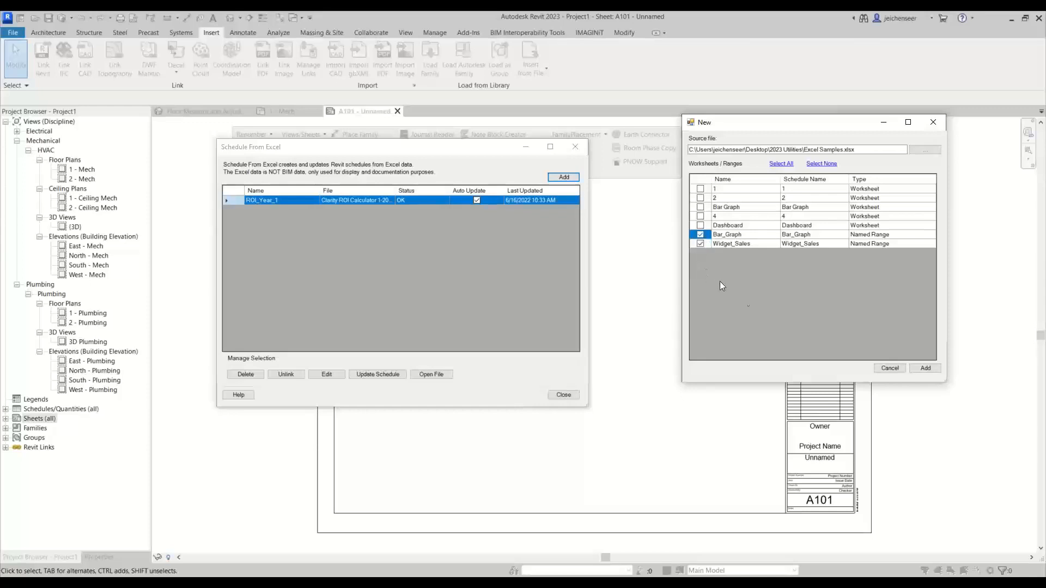
click(926, 369)
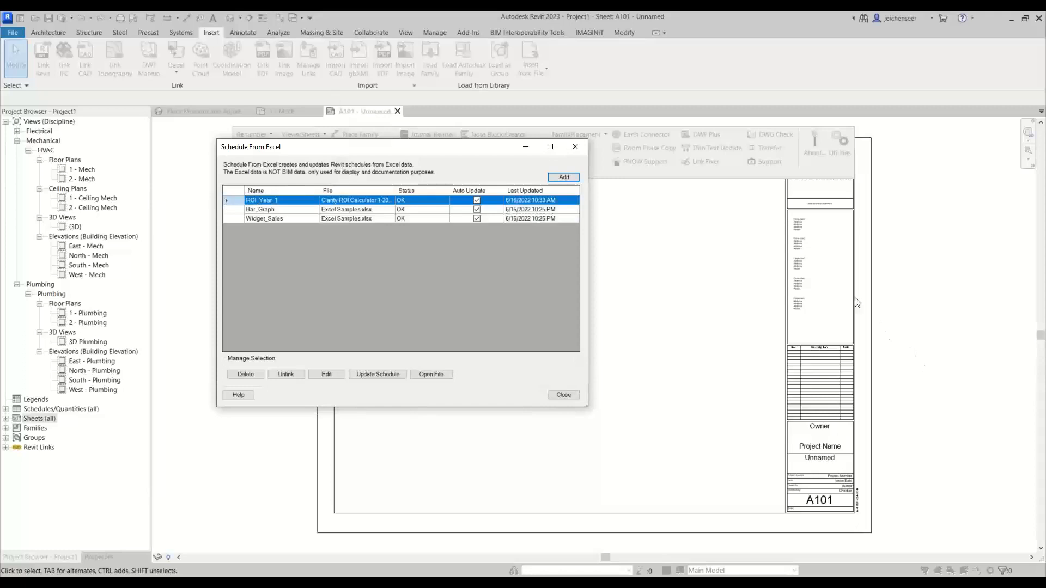
Add only the GanttChart worksheet of Project Schedule.xlsx as a schedule and update the selected ROI_Year_1 schedule.
click(572, 180)
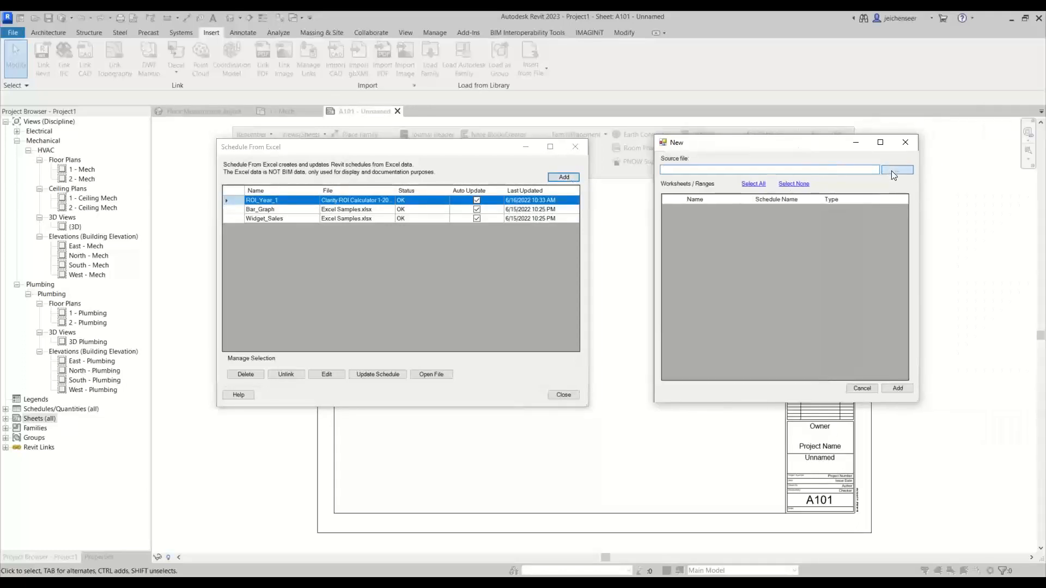
click(897, 170)
double_click(819, 258)
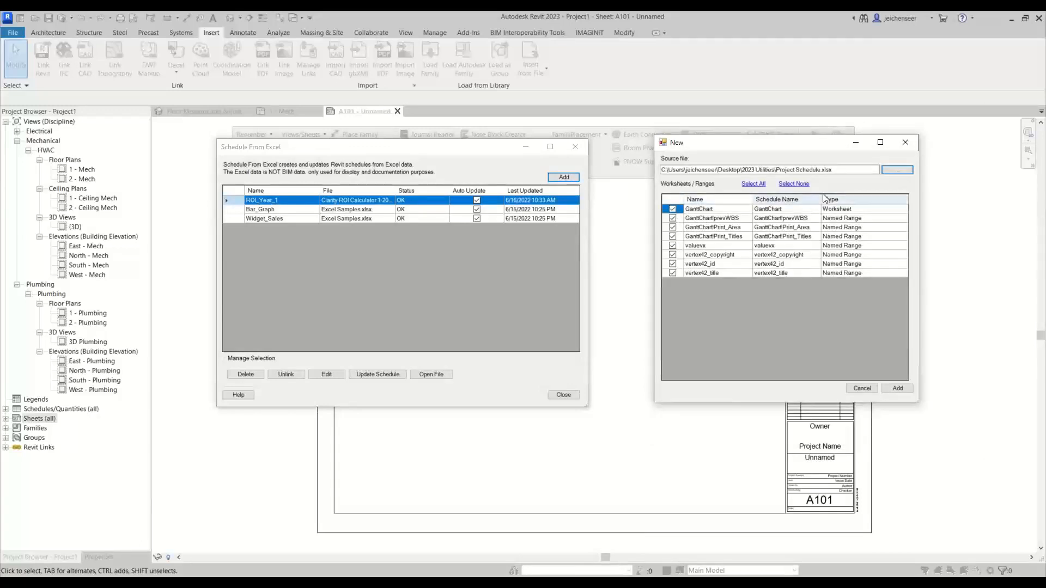
click(797, 184)
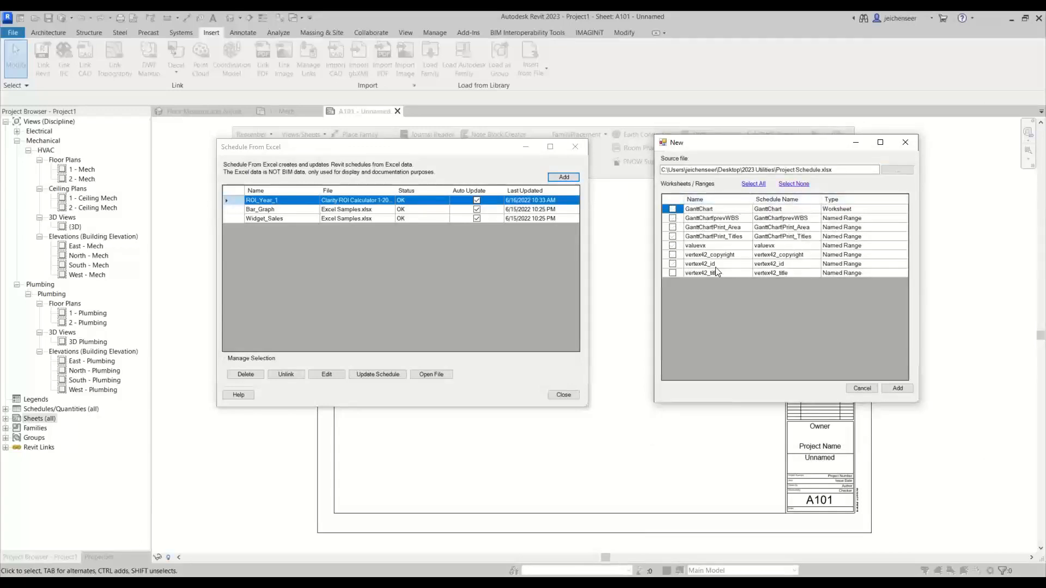
click(673, 209)
click(897, 388)
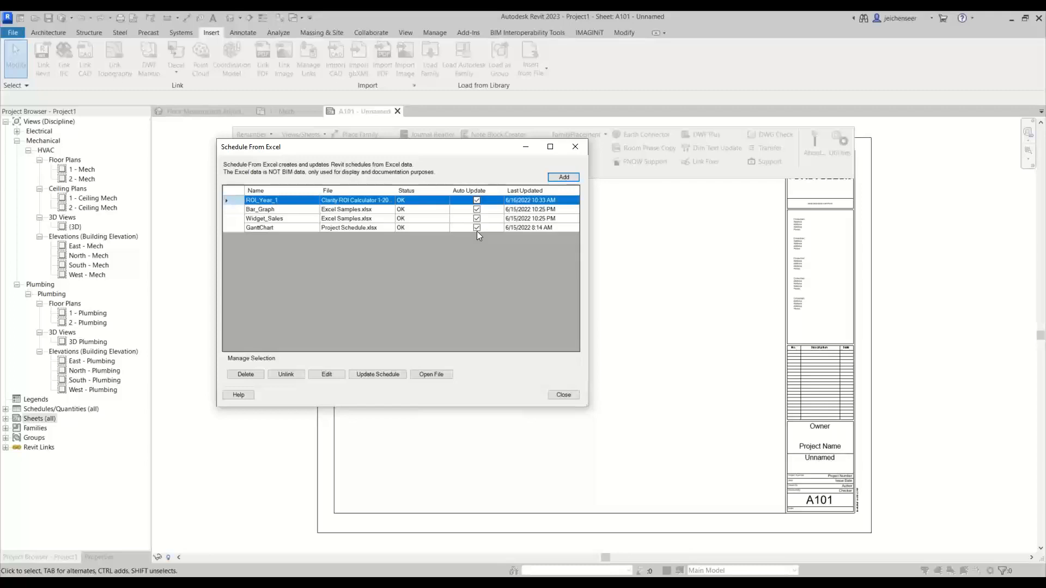
click(403, 375)
click(562, 395)
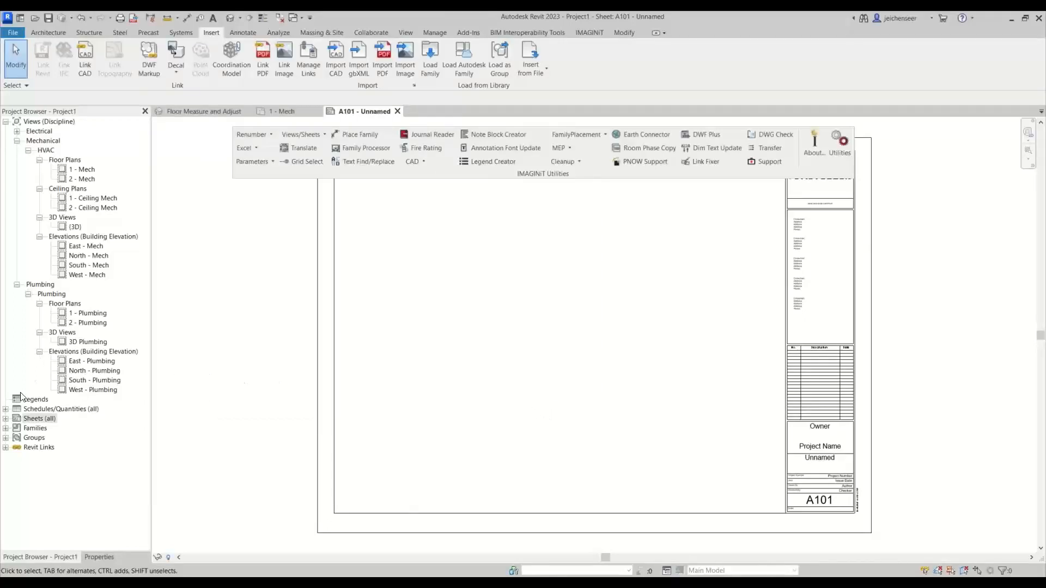
List the project's schedules, check the ones imported from Excel and open the ROI_Year_1 schedule.
click(5, 409)
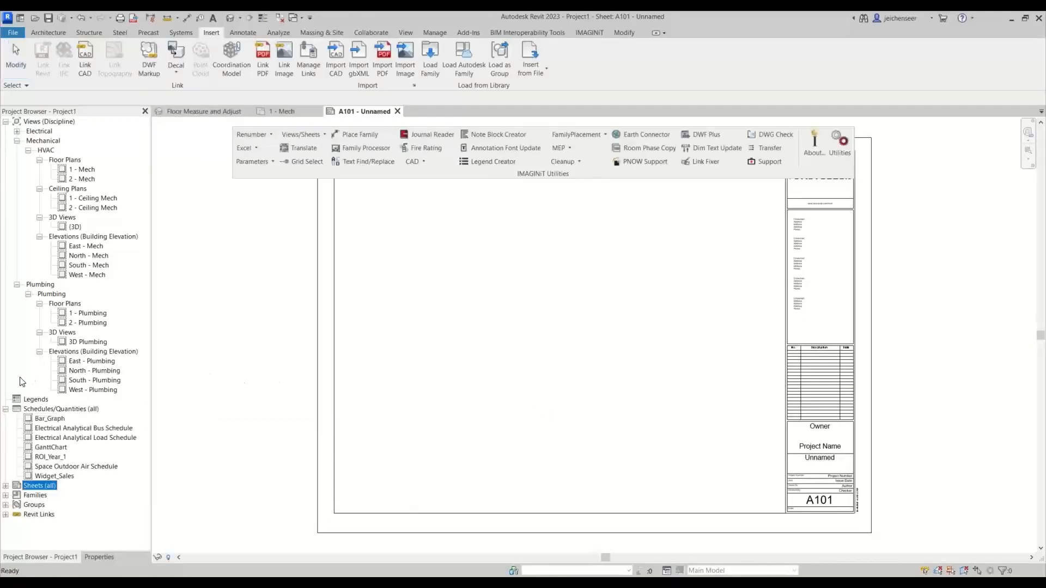
click(57, 429)
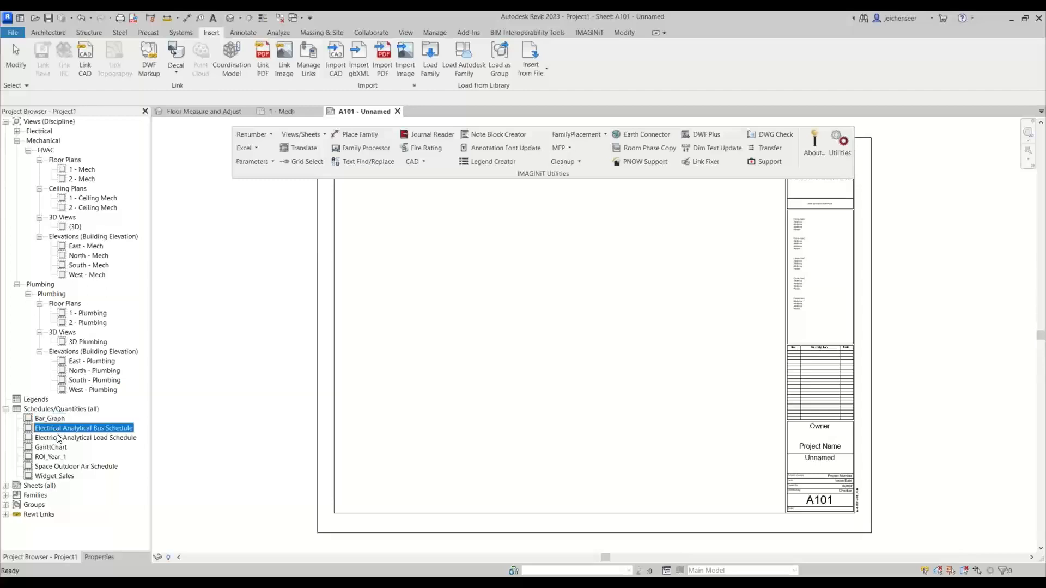
click(60, 439)
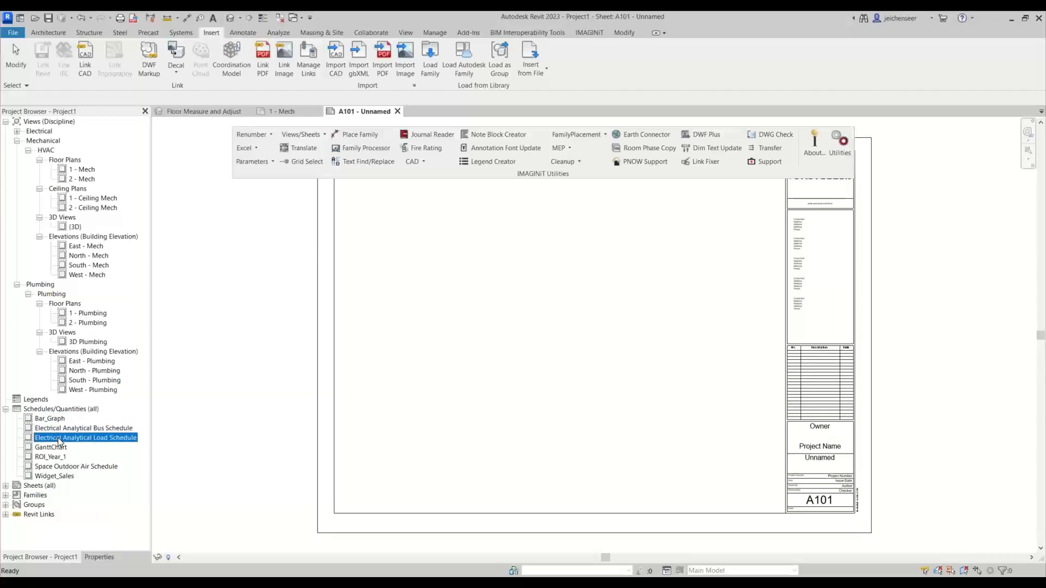
click(60, 448)
click(63, 457)
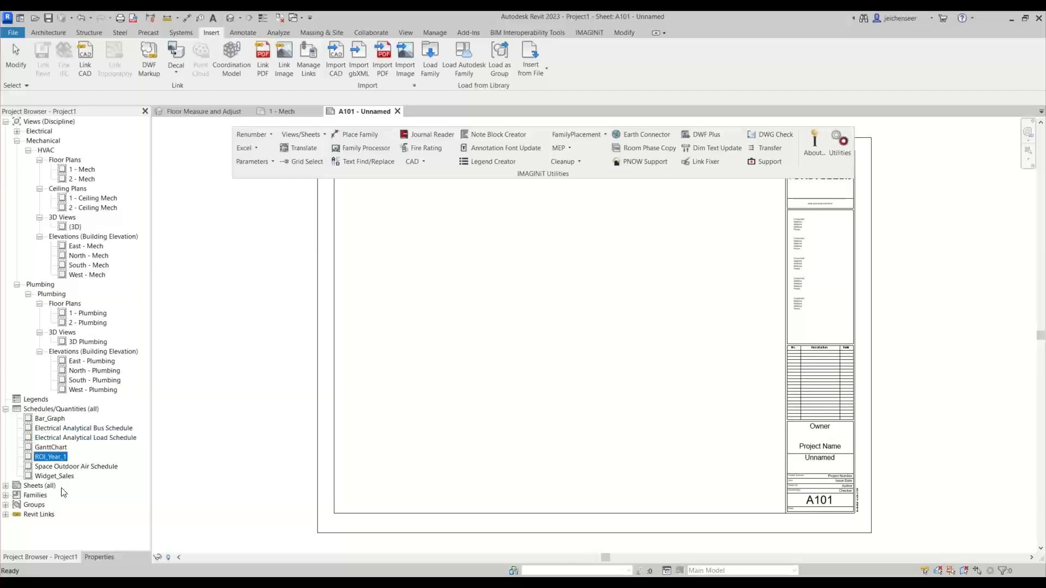
click(61, 475)
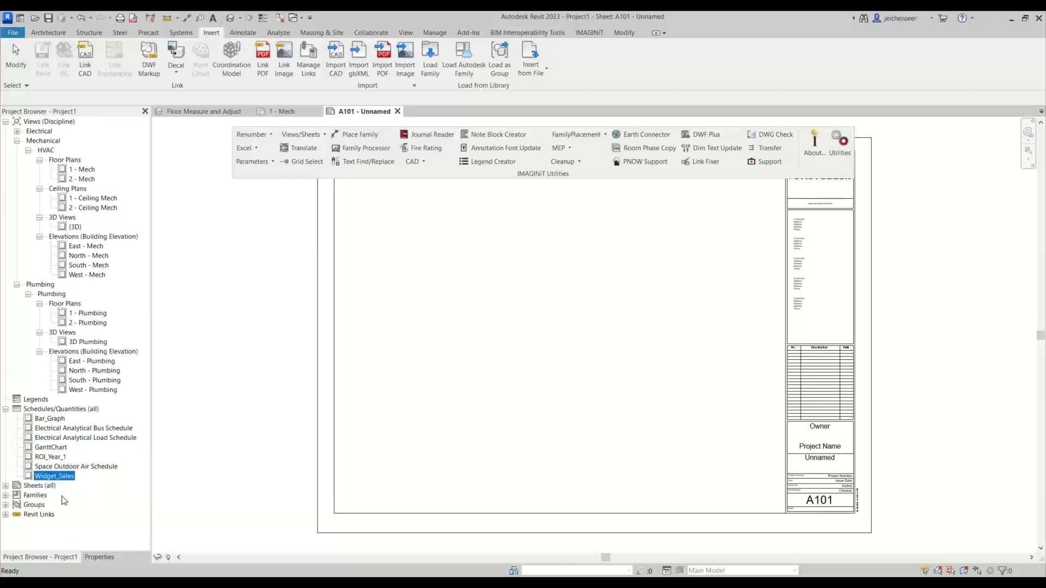
click(50, 457)
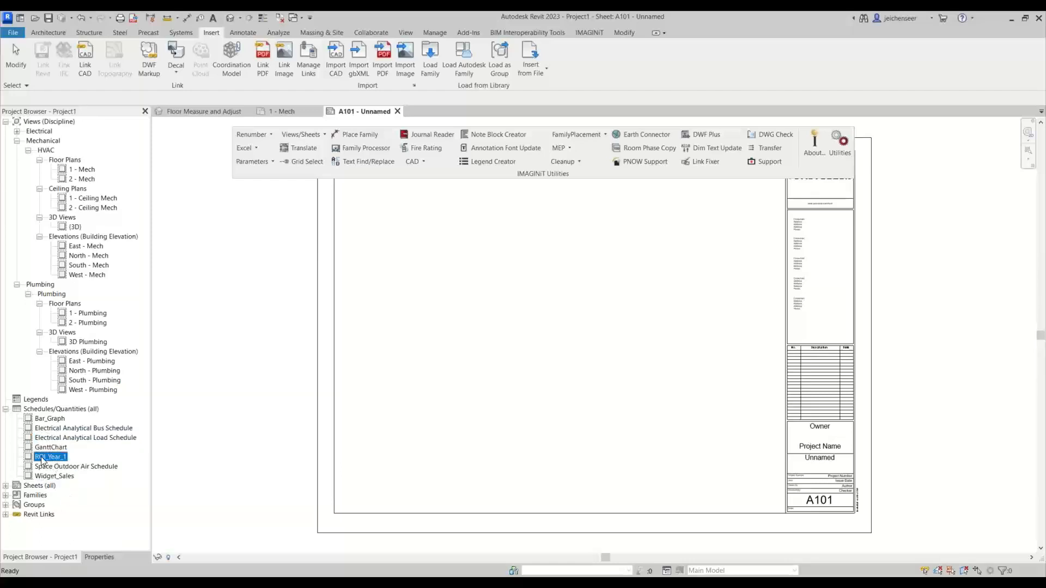
double_click(41, 460)
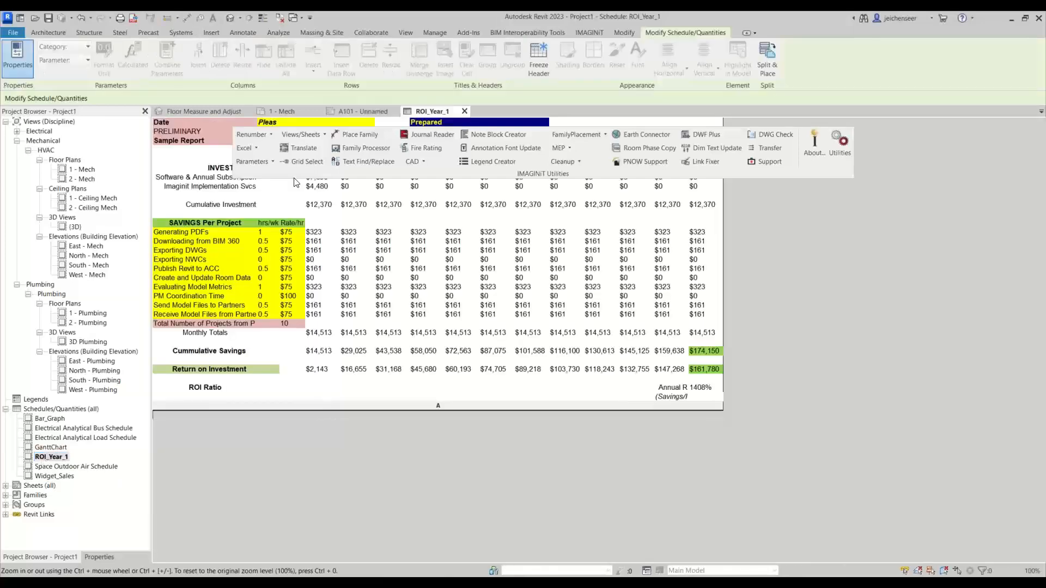
Uncover the ROI_Year_1 schedule, merge the yellow note's header cells and slightly widen the first column.
drag(857, 154, 896, 463)
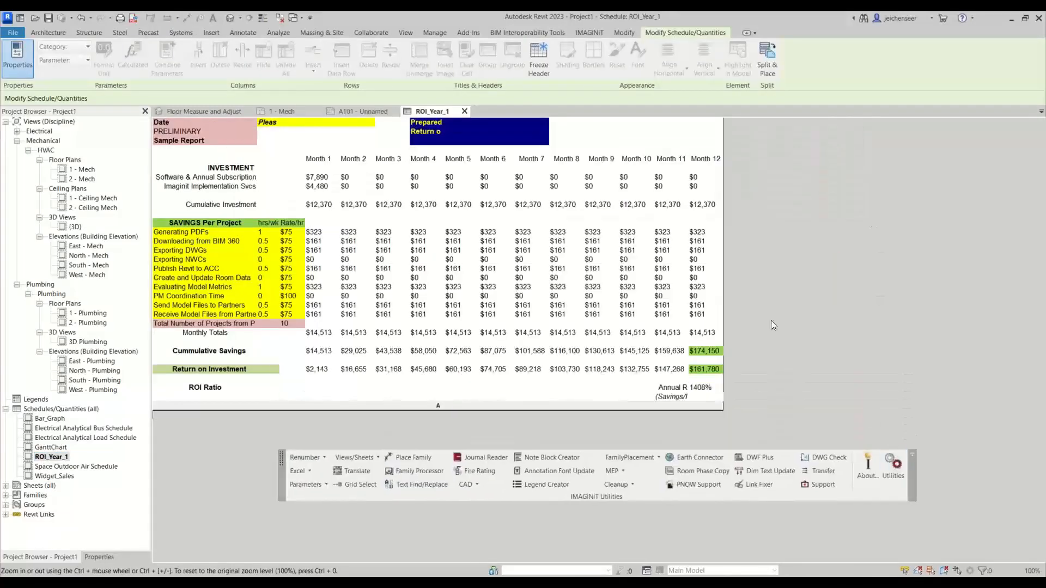
drag(275, 126, 370, 125)
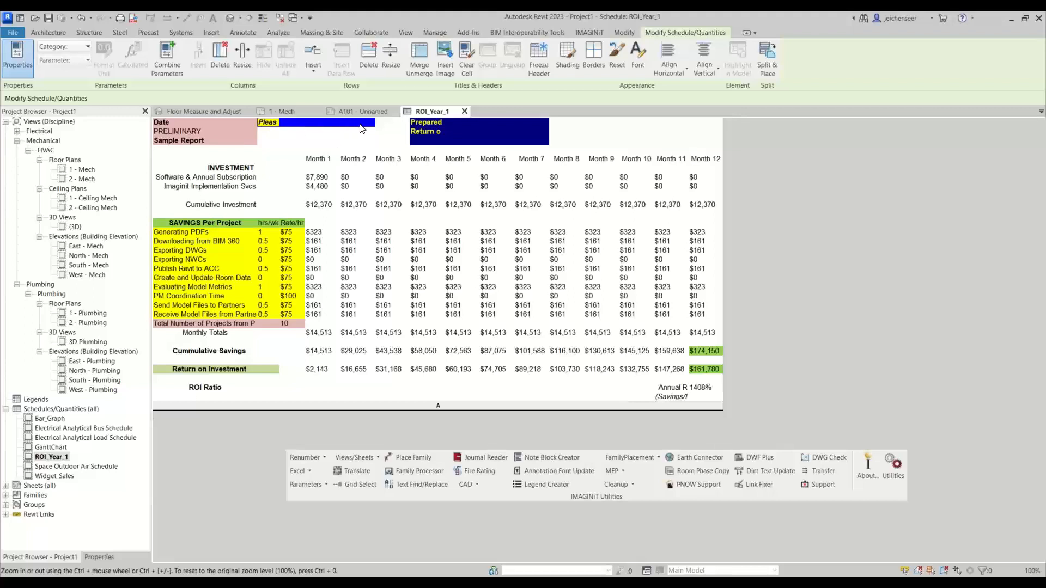
click(419, 54)
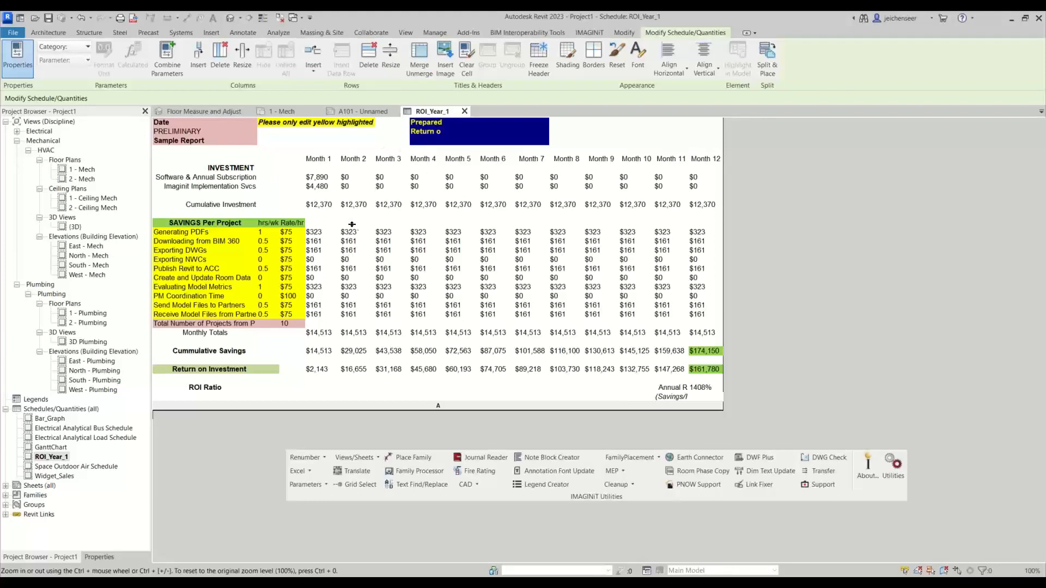
drag(257, 133, 268, 136)
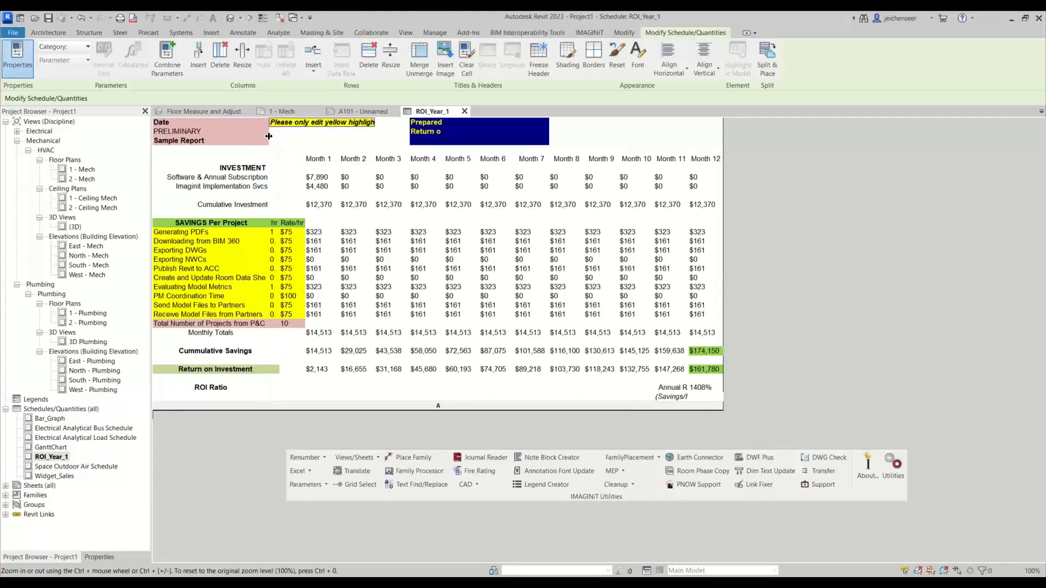
click(464, 111)
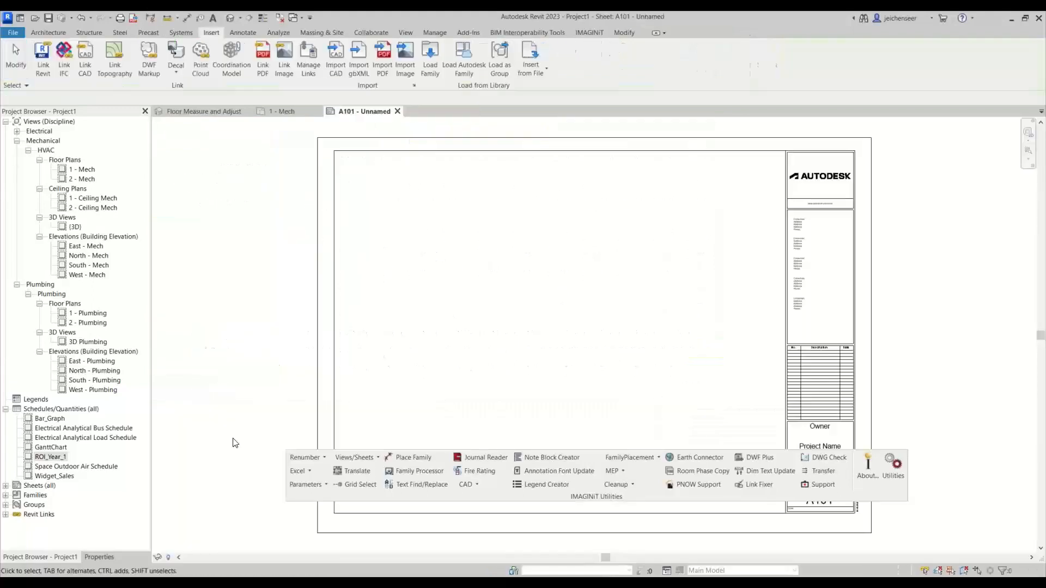
Place the ROI_Year_1 schedule near the upper right of sheet A101, beside the titleblock, and the Widget_Sales schedule to its left.
drag(204, 416, 493, 256)
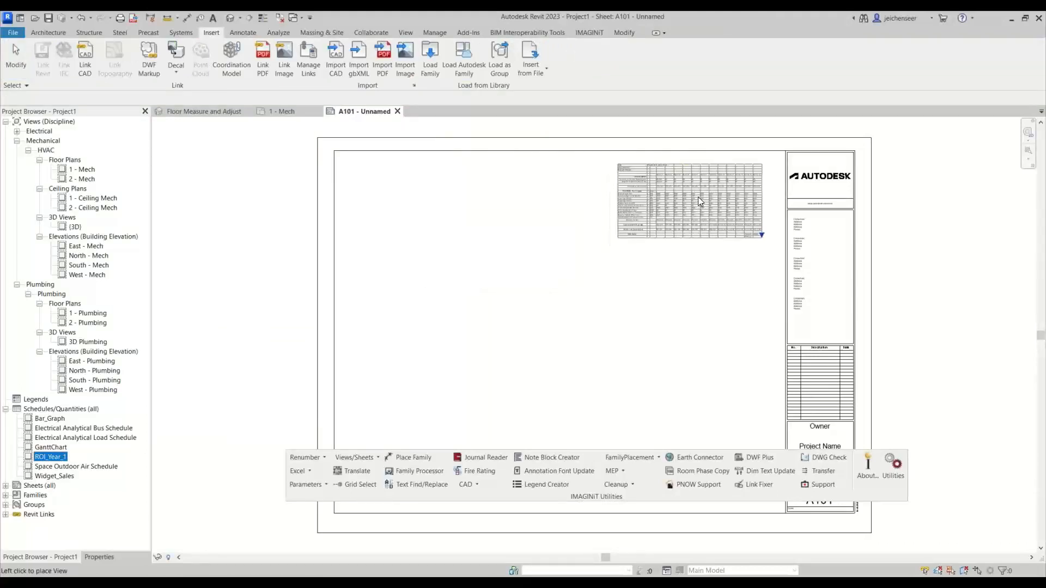
click(697, 197)
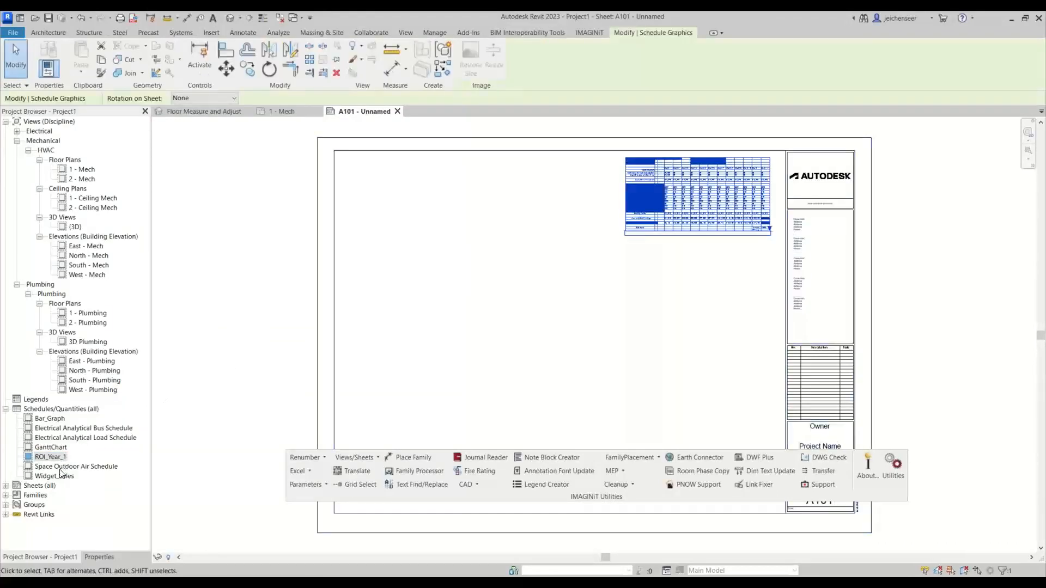
drag(54, 476, 473, 227)
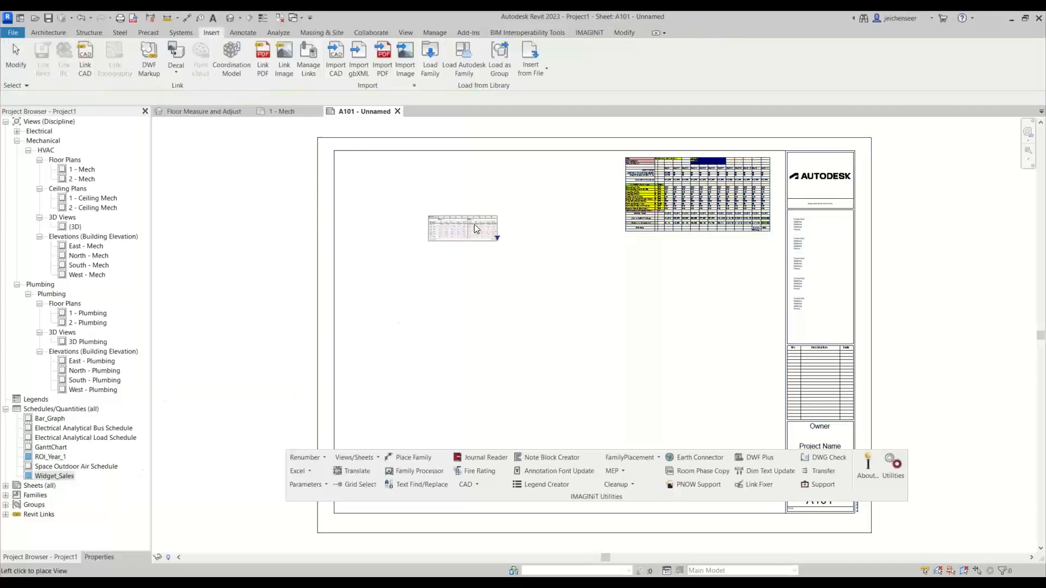
click(541, 186)
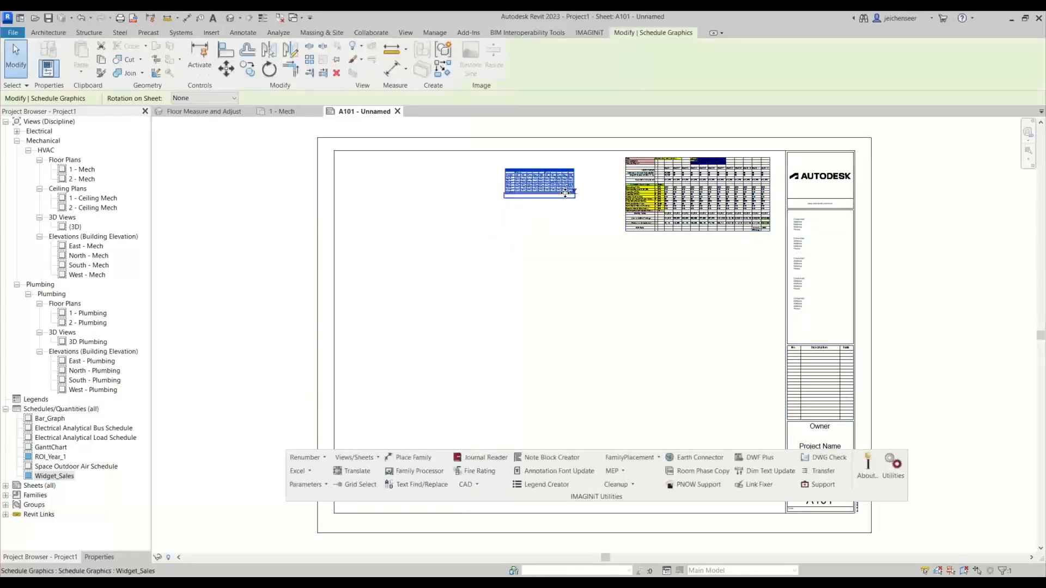
Widen the placed Widget_Sales schedule on sheet A101 and deselect it.
scroll(565, 193, up, 4)
scroll(565, 192, down, 3)
drag(603, 196, 660, 194)
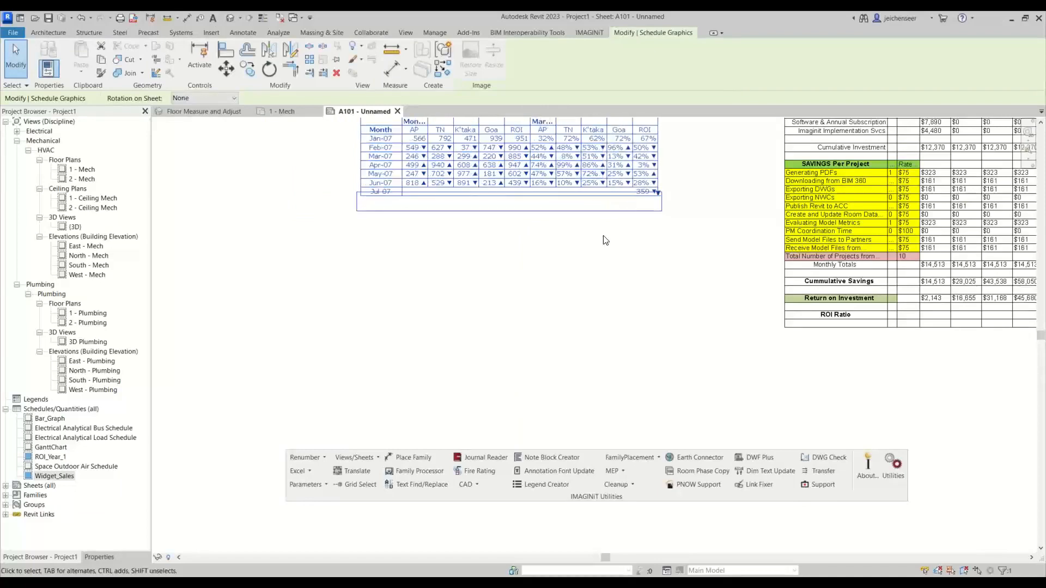
click(614, 257)
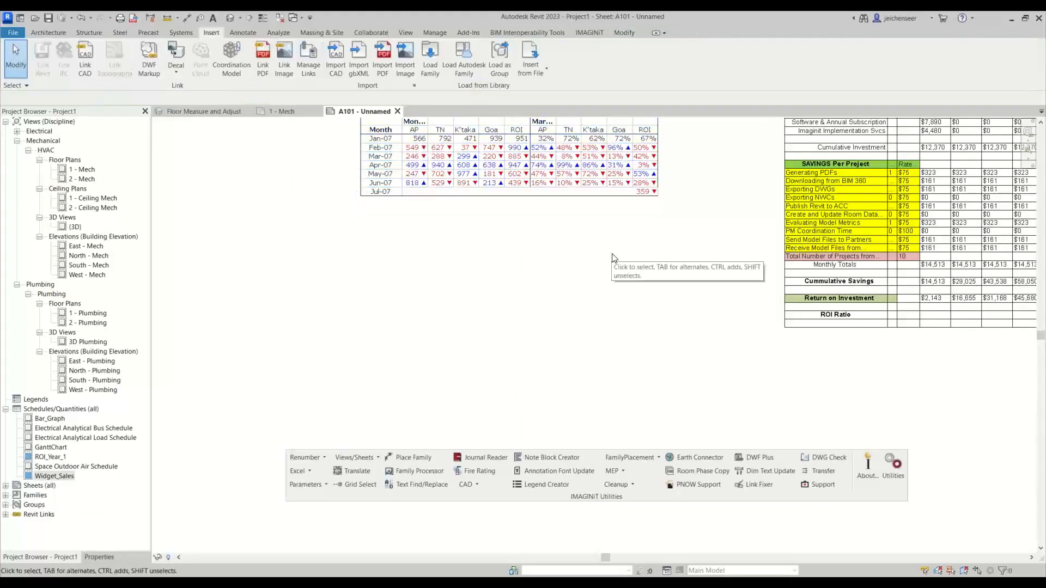
Place the Bar_Graph schedule on sheet A101 below the Widget_Sales schedule and shift it down clear of that table.
scroll(615, 259, down, 4)
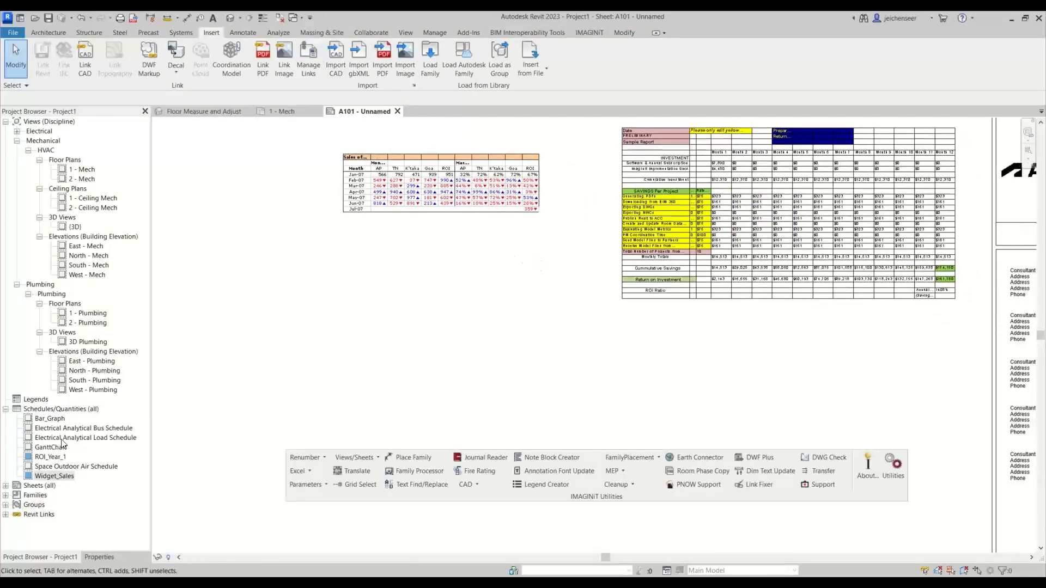
drag(55, 417, 418, 343)
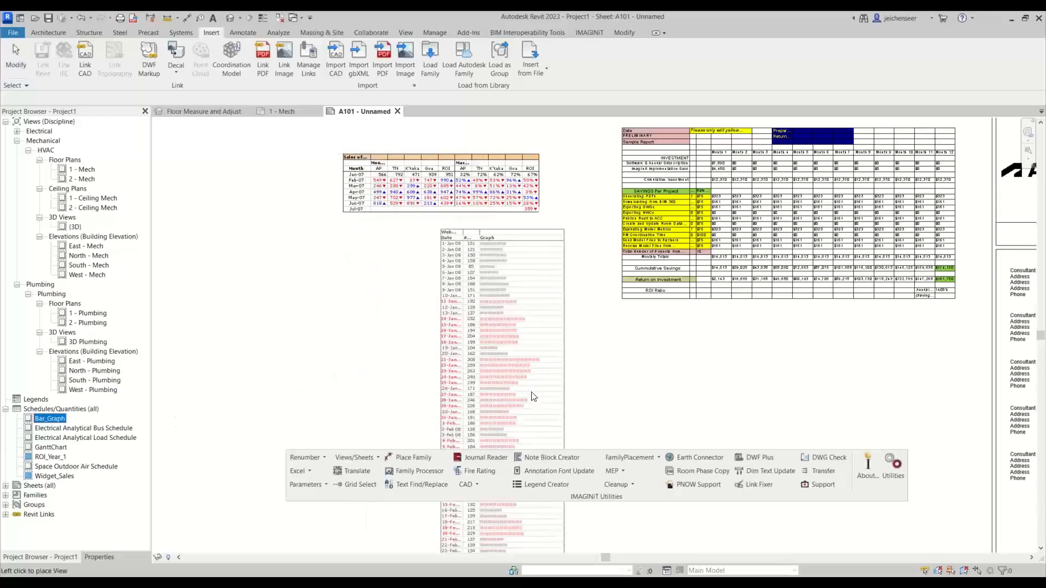
click(541, 394)
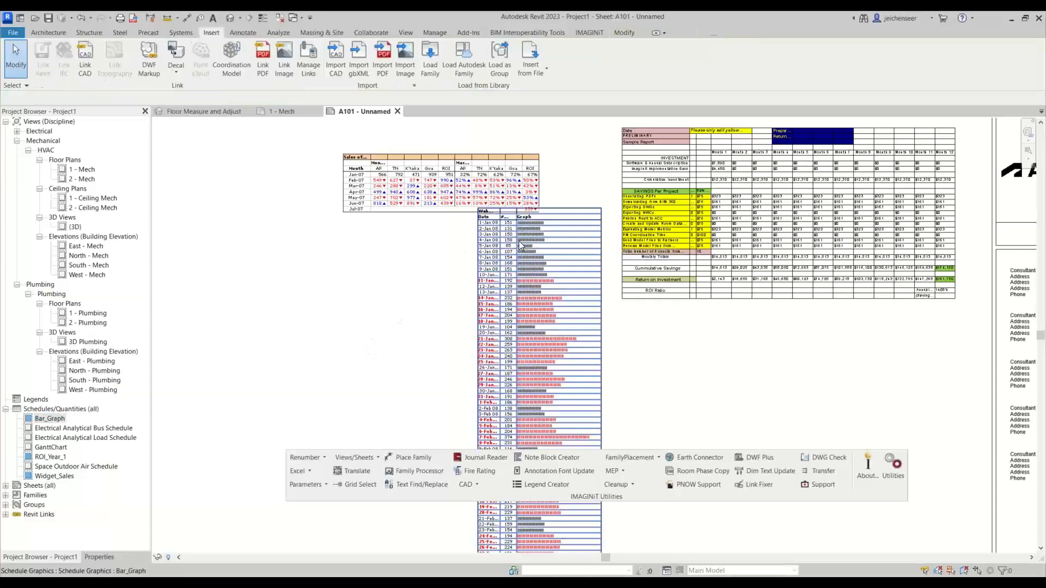
click(517, 269)
drag(517, 269, 517, 299)
click(436, 264)
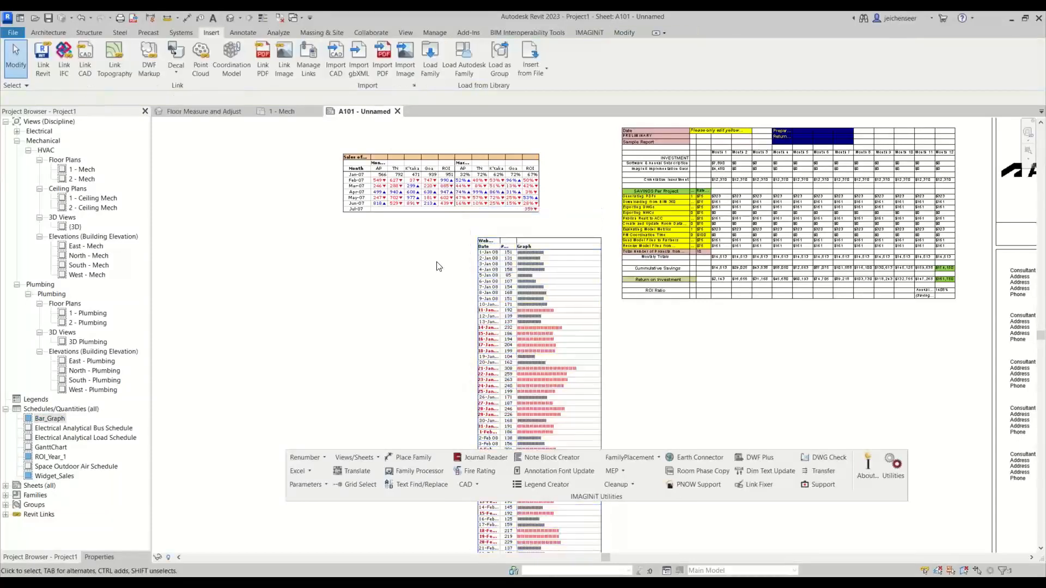
Place the GanttChart schedule on sheet A101 in the empty area left of the Bar_Graph schedule and deselect it.
middle_drag(287, 378, 600, 316)
click(50, 447)
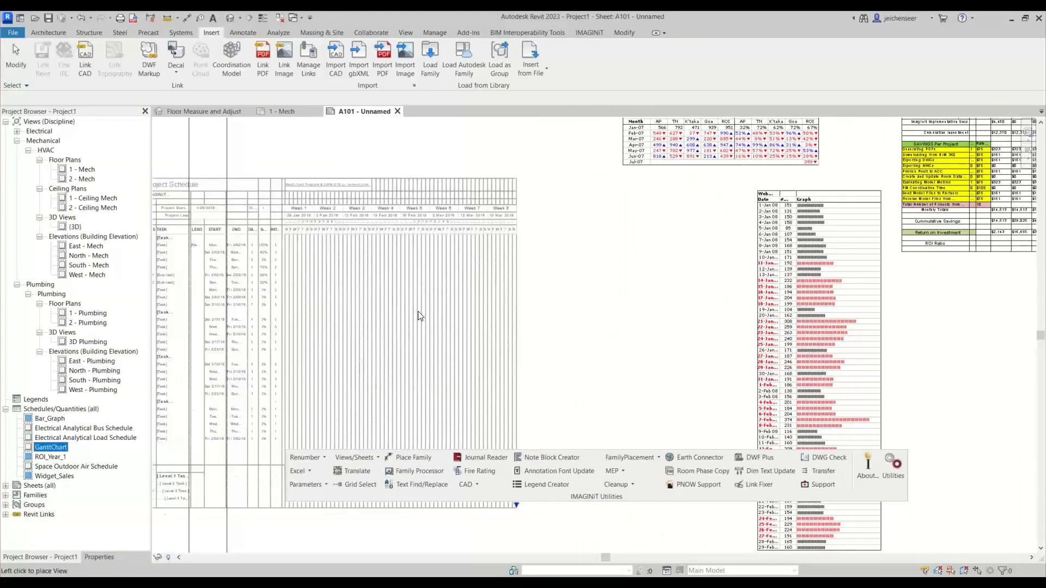
click(436, 340)
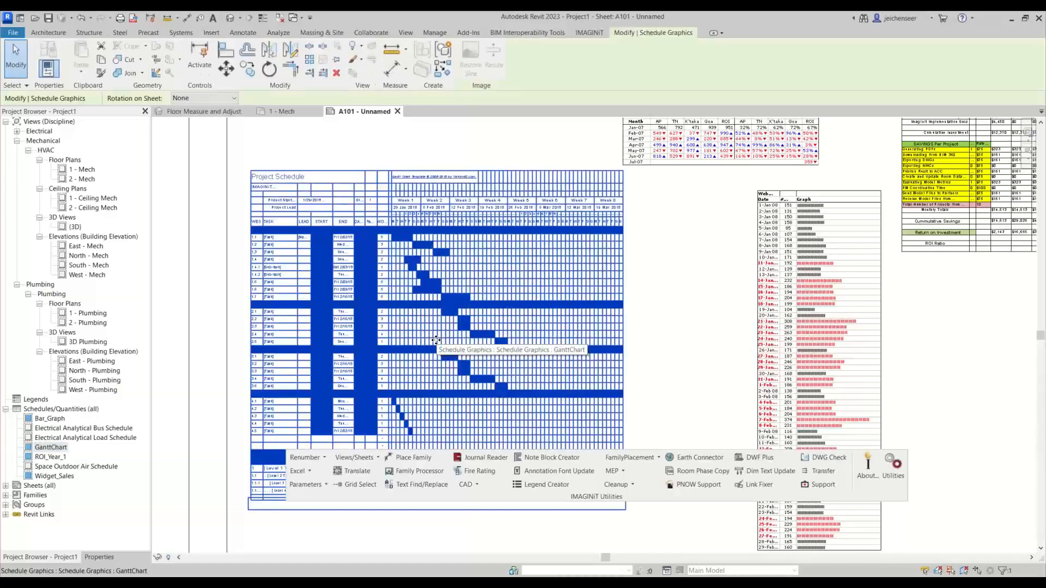
click(659, 423)
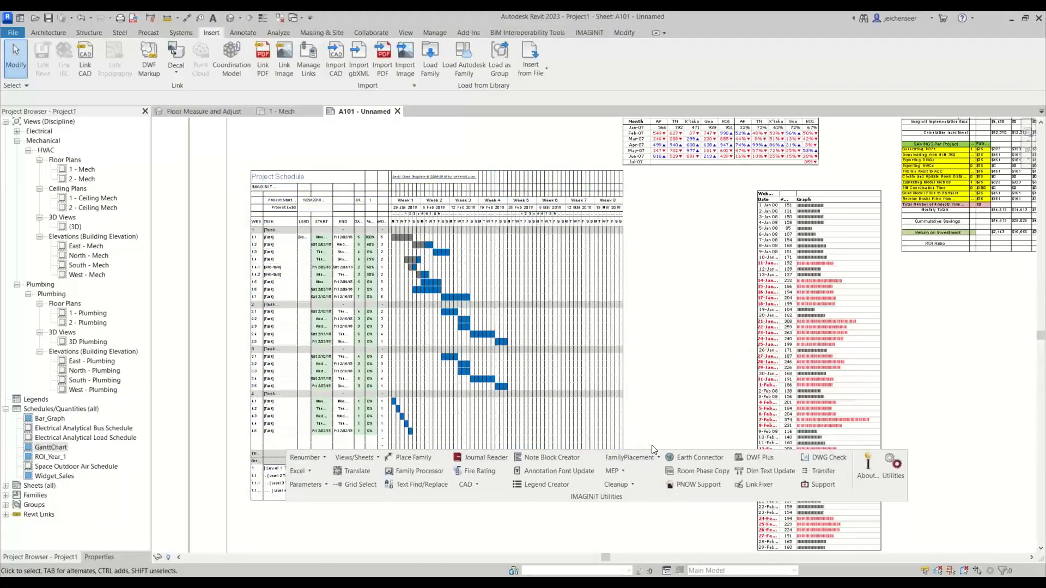
Switch to Excel, set cell A1 of the ROI Worksheet to 6/16/2022, and save the Clarity ROI Calculator 1-2022 workbook.
middle_drag(969, 280, 749, 345)
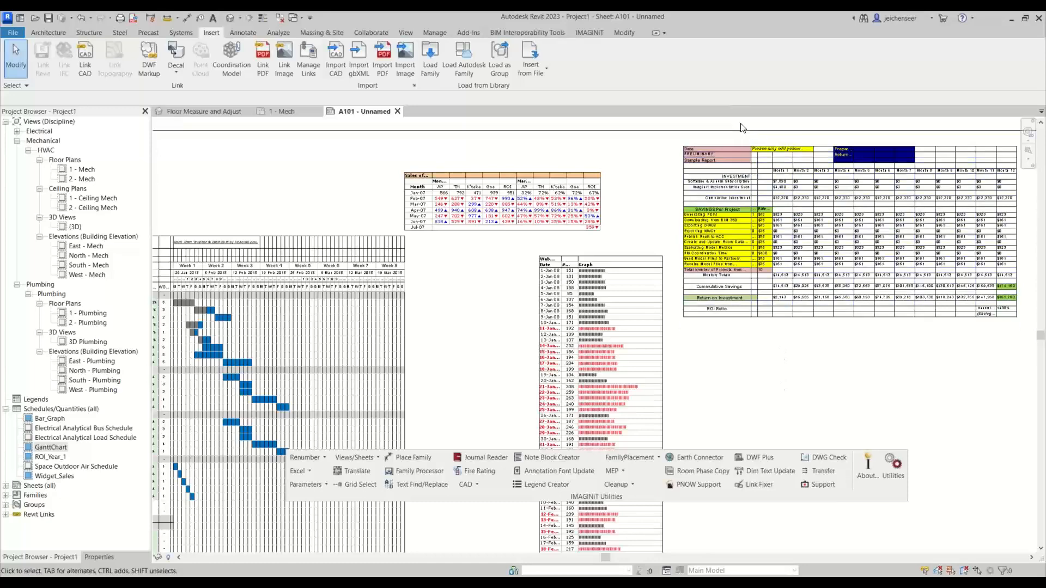
scroll(735, 145, up, 3)
scroll(734, 145, up, 2)
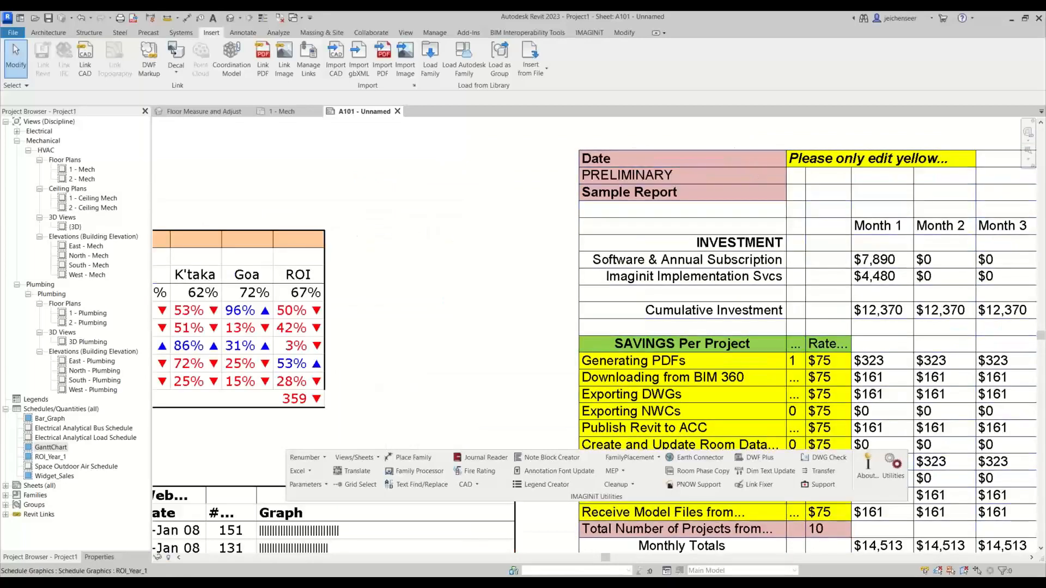
key(alt+Tab)
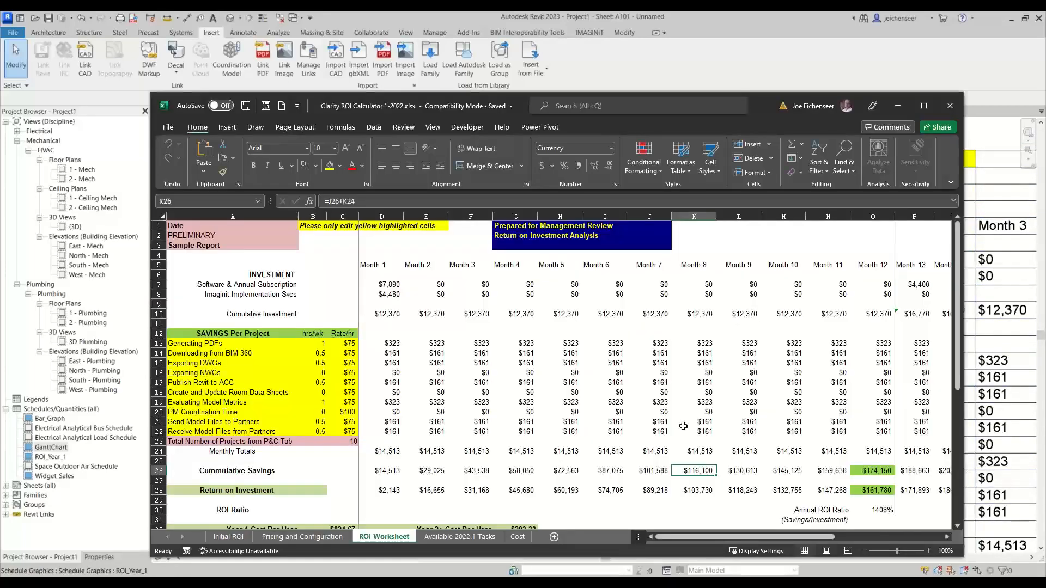
click(202, 244)
click(194, 225)
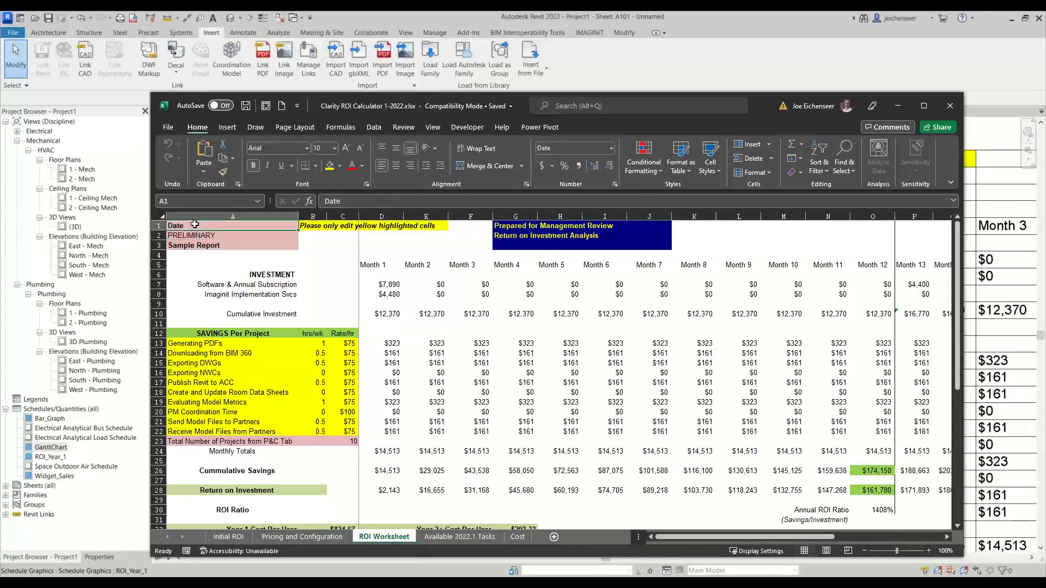
text(6/)
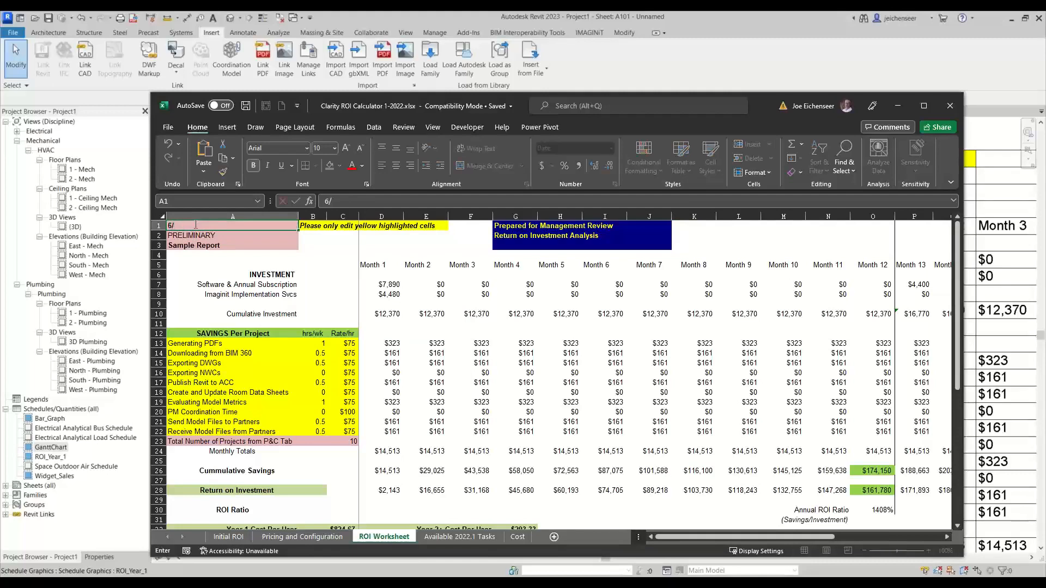
text(16/2022)
click(227, 270)
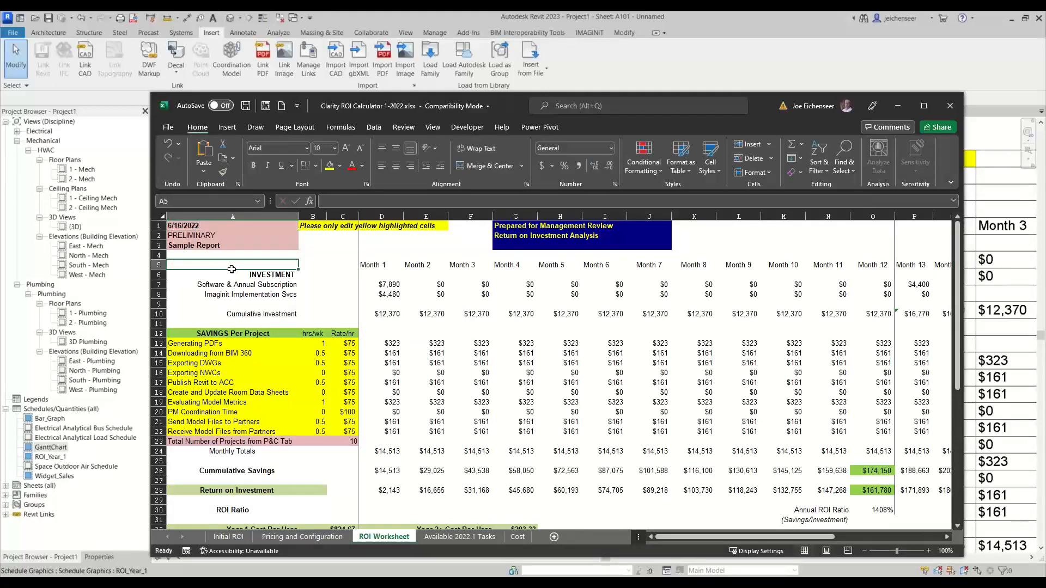
click(245, 106)
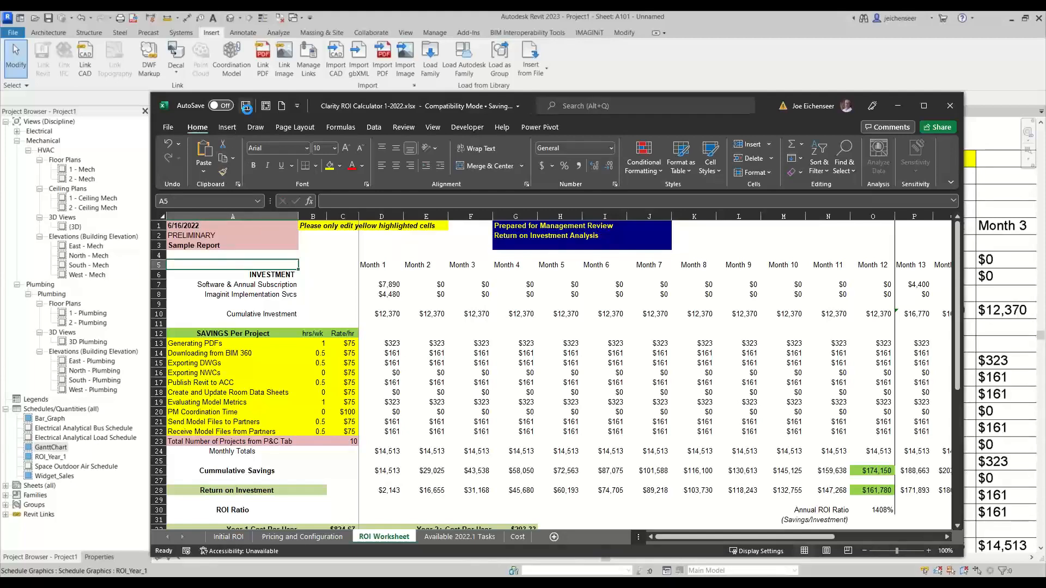
click(898, 107)
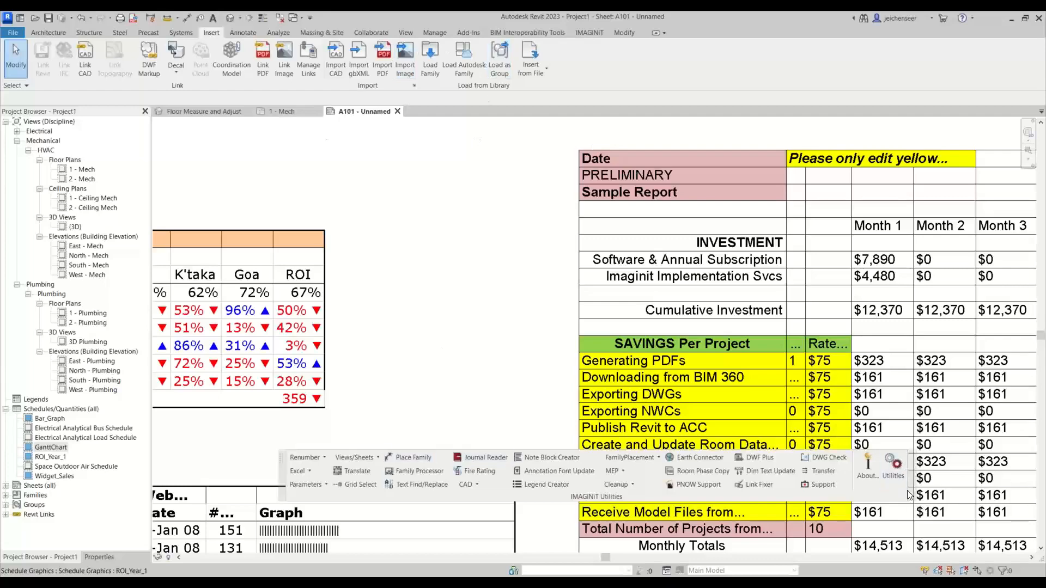
Move the IMAGINiT Utilities panel above the schedules and update ROI_Year_1 from its workbook with Schedule From Excel.
drag(912, 474, 836, 160)
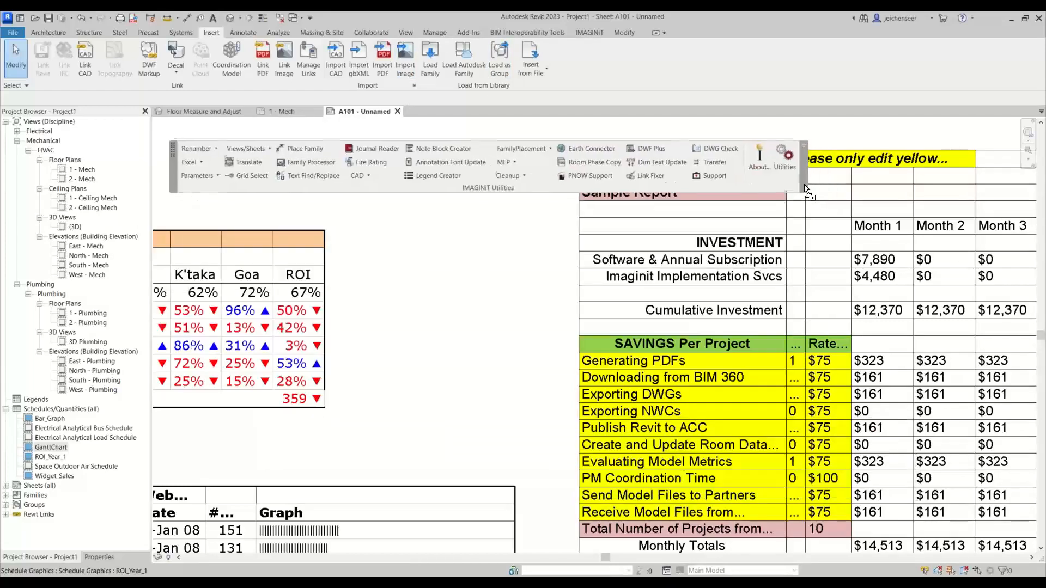
click(197, 160)
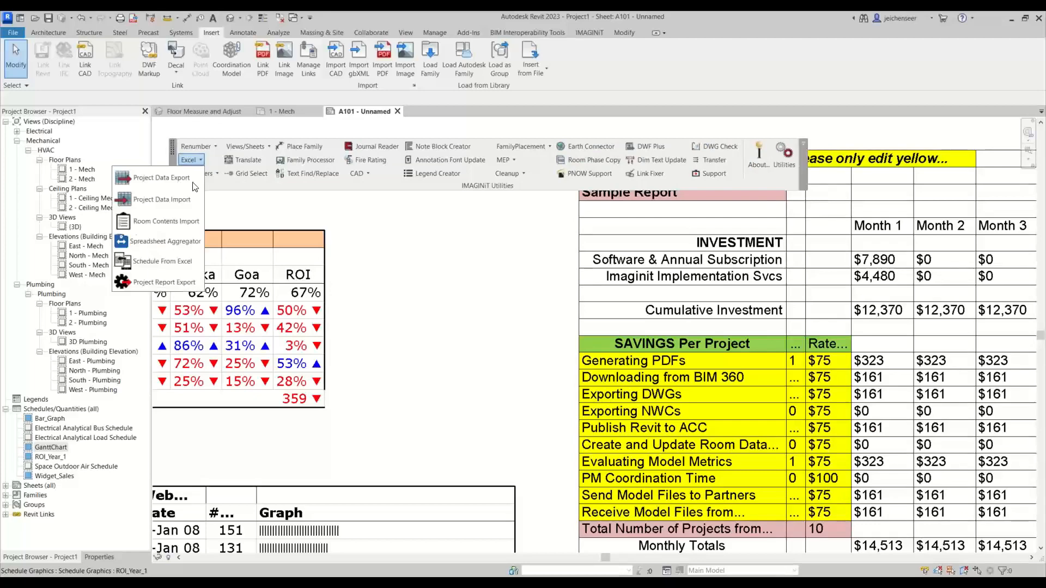
click(199, 262)
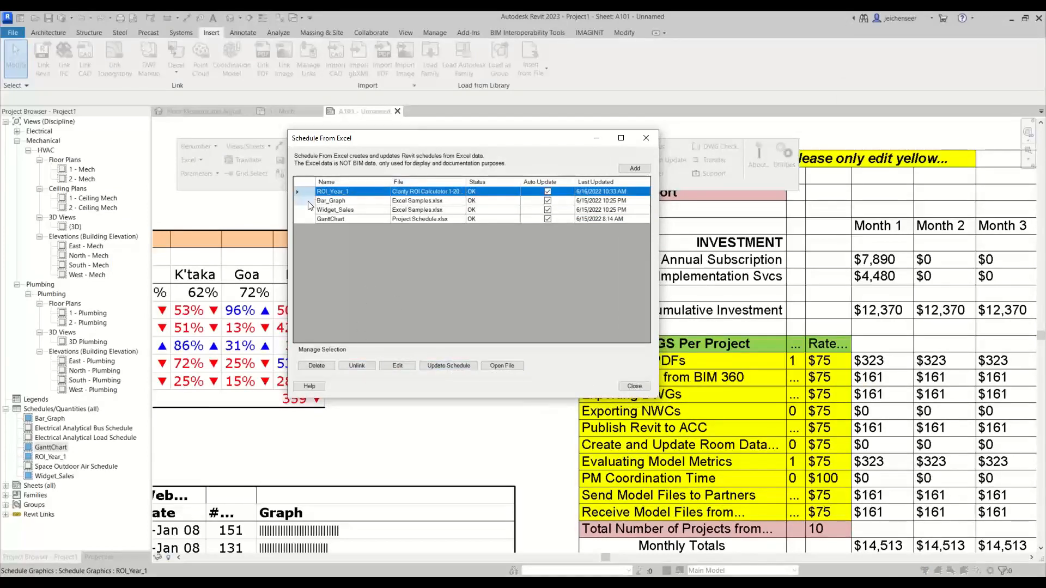
click(428, 368)
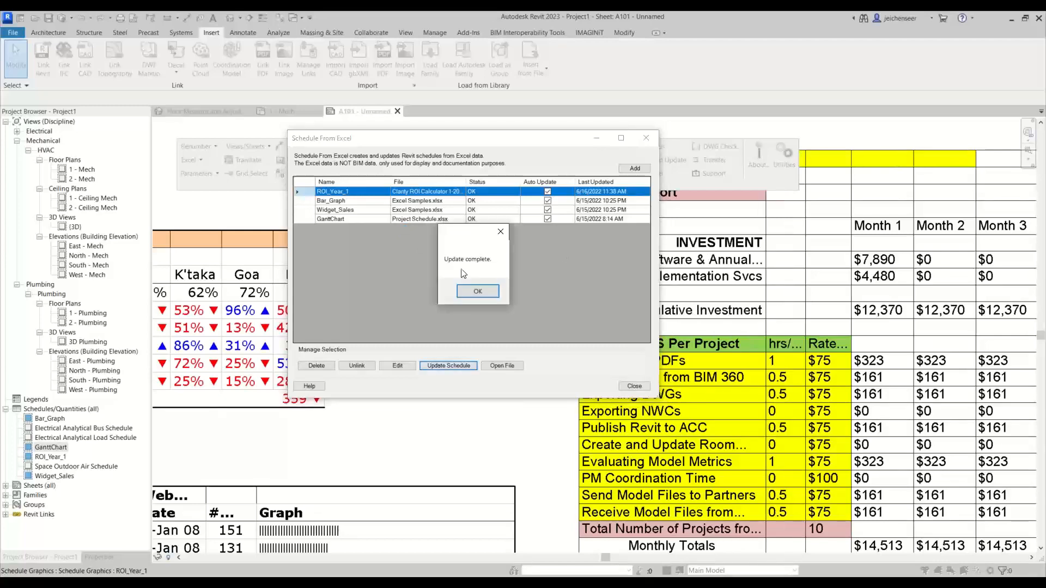
click(473, 290)
click(634, 386)
middle_drag(497, 232, 487, 309)
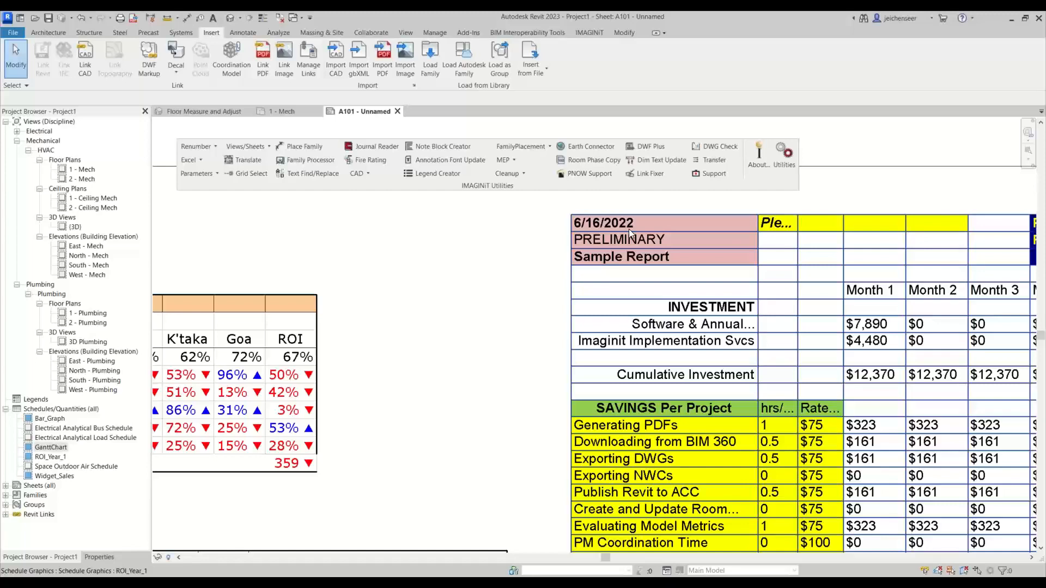
scroll(630, 233, down, 5)
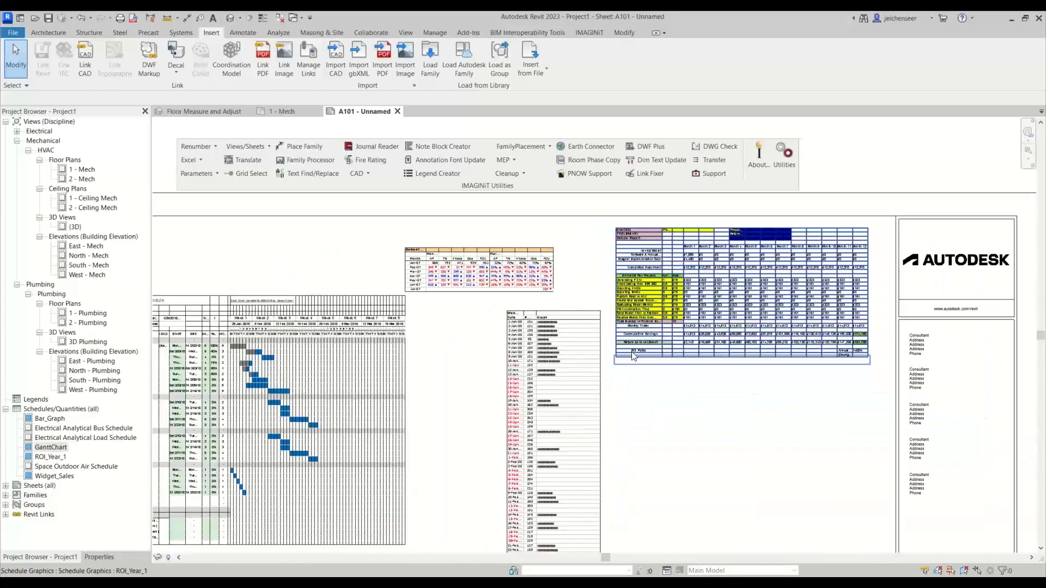
scroll(630, 407, down, 5)
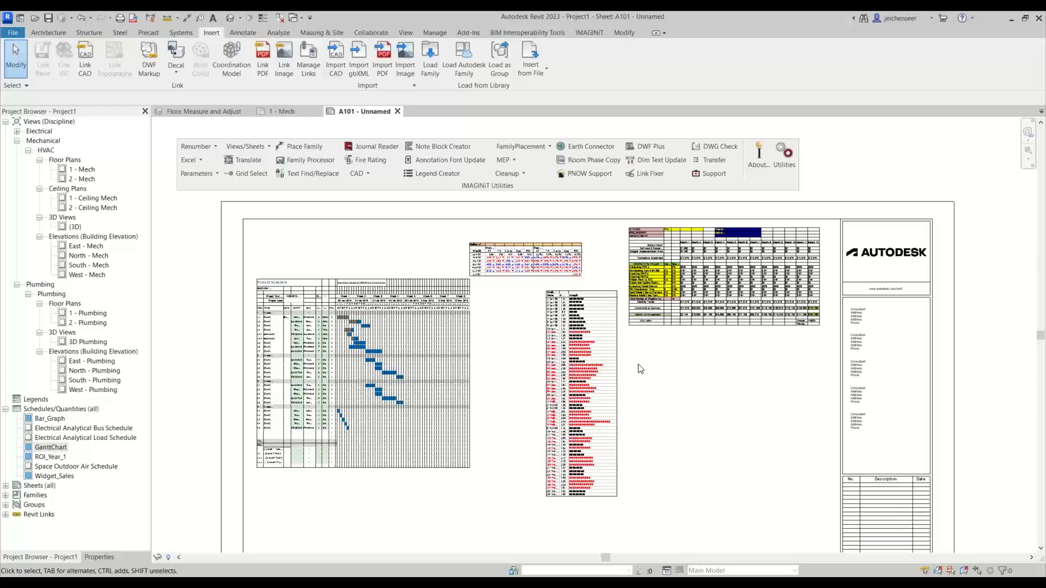
Set up a Project Report Export to a file named SampleExport in the desktop's 2023 Utilities folder, with ElementIds included.
click(214, 174)
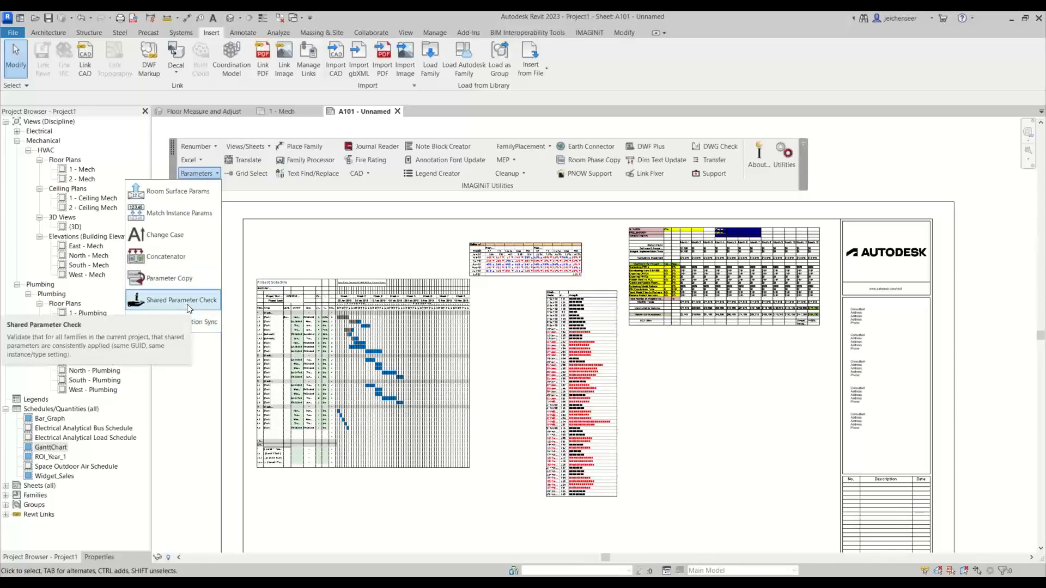
click(200, 160)
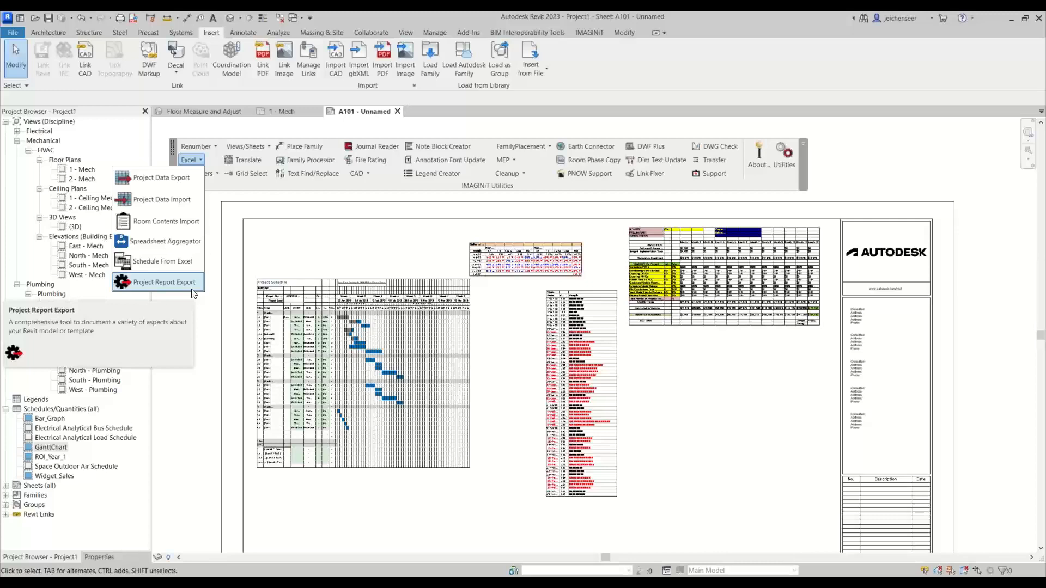
click(179, 287)
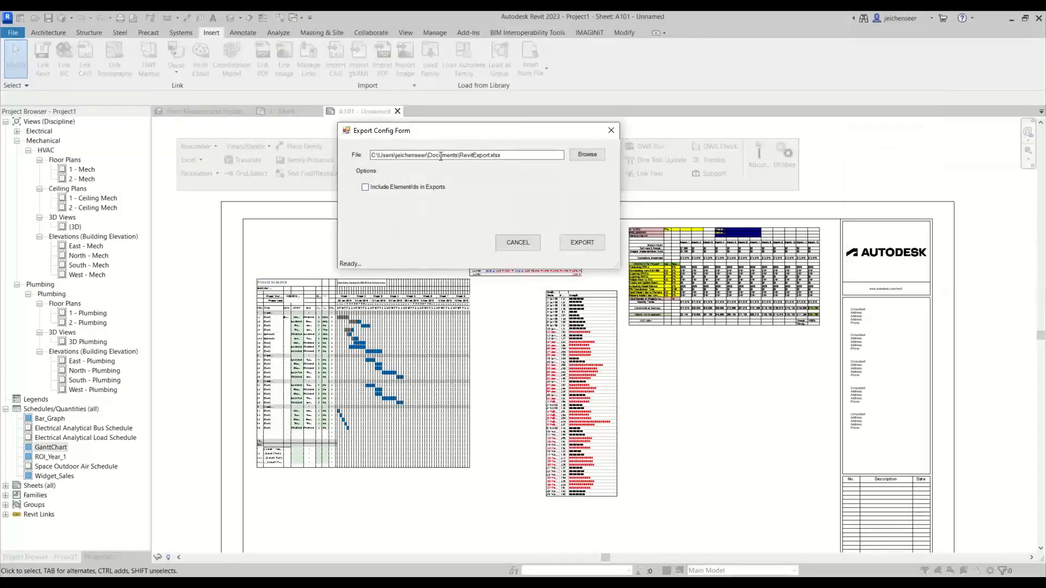
click(594, 156)
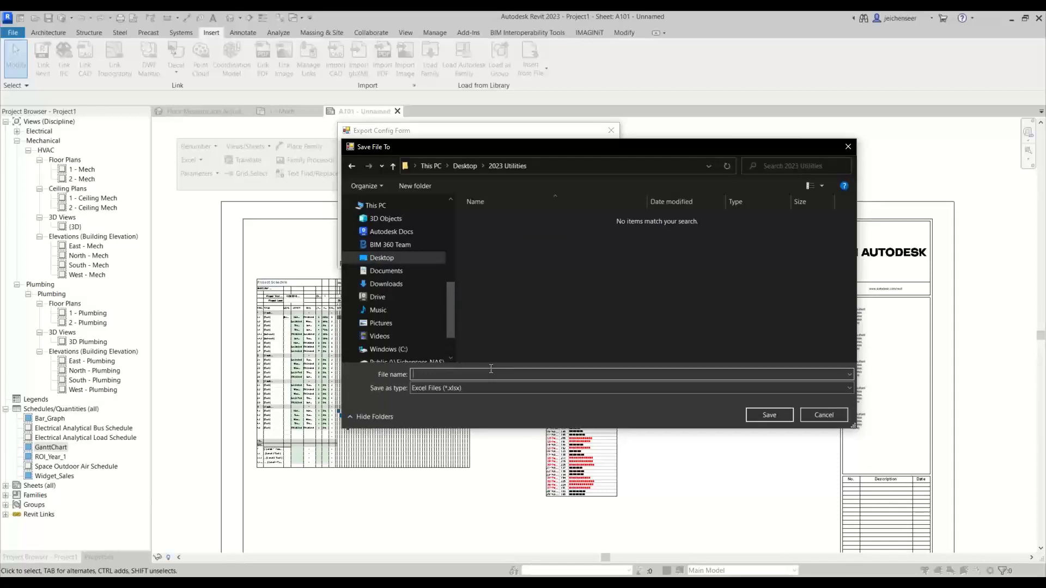
text(SampleExport)
click(768, 416)
click(368, 188)
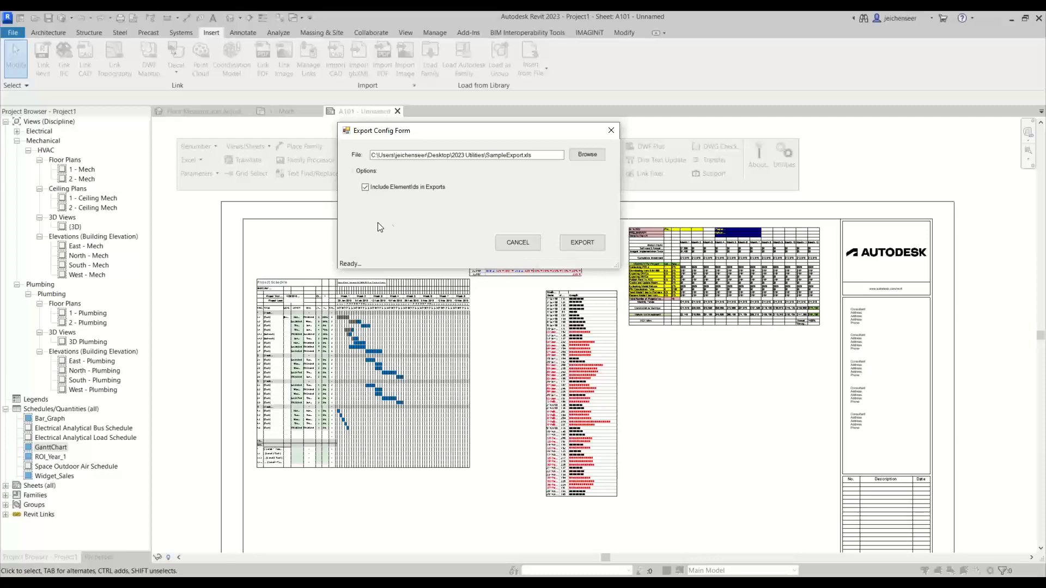
Run the project report export and open the exported SampleExport file in Excel.
click(577, 244)
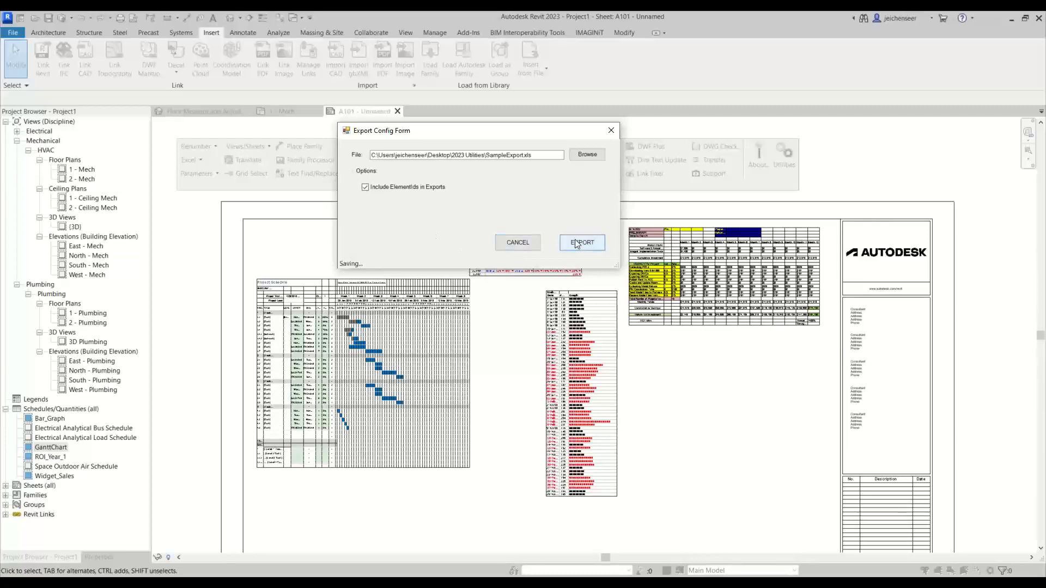
click(435, 298)
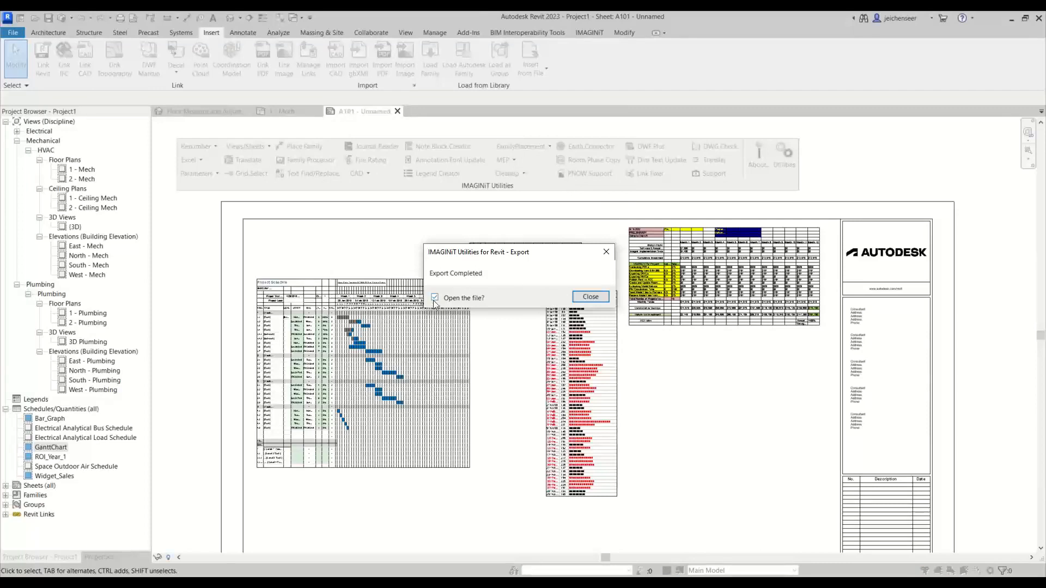
click(591, 297)
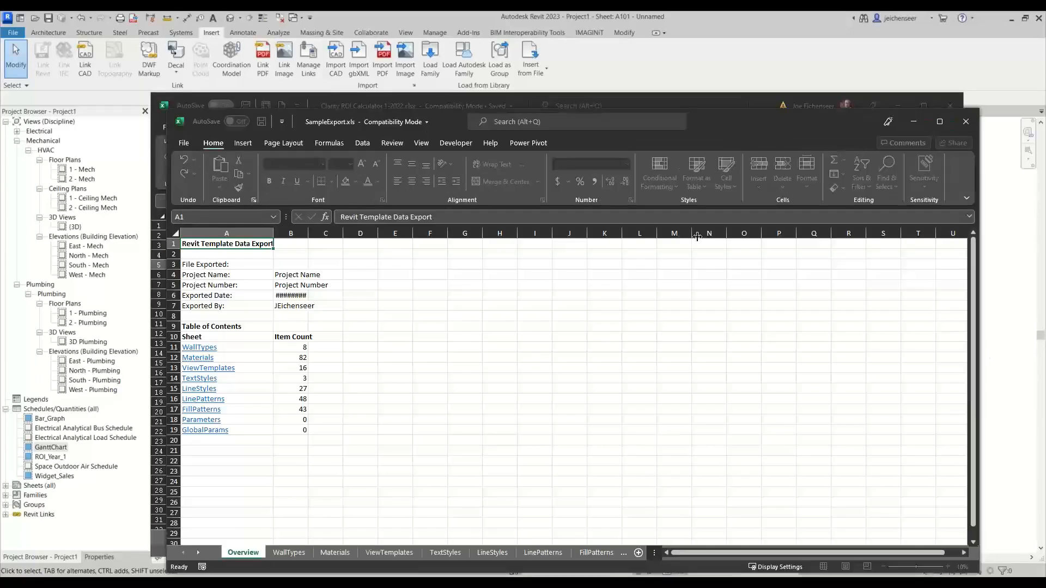
Autofit column B on the Overview sheet, and review the table of contents and the WallTypes and Materials sheets.
click(432, 297)
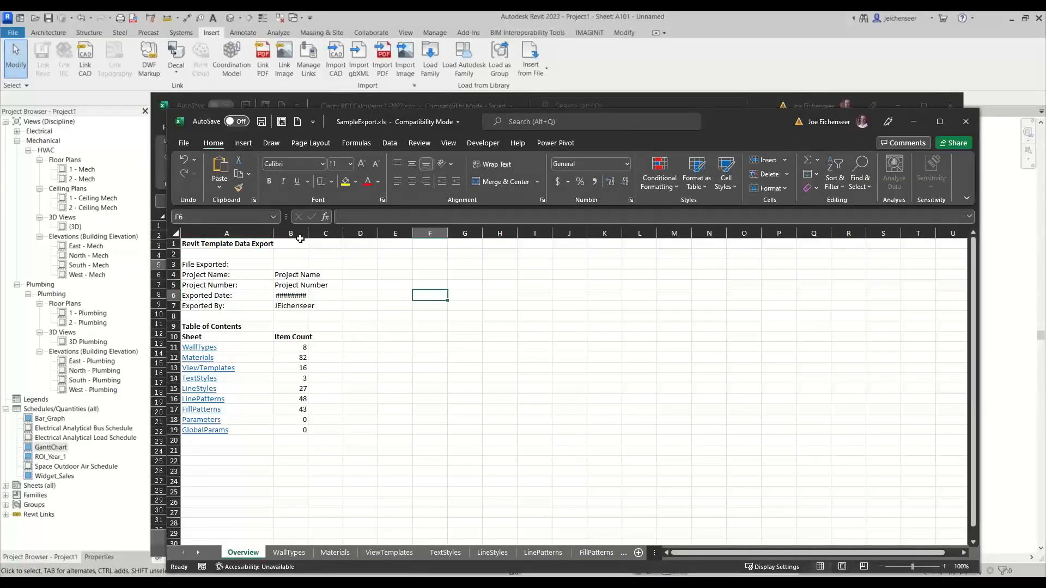
double_click(308, 233)
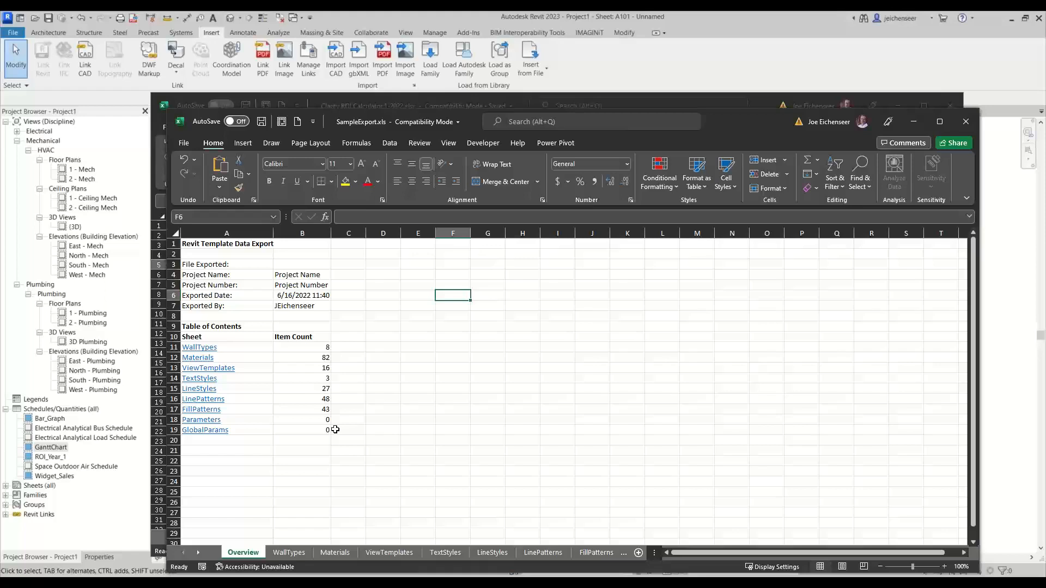
drag(257, 348, 255, 434)
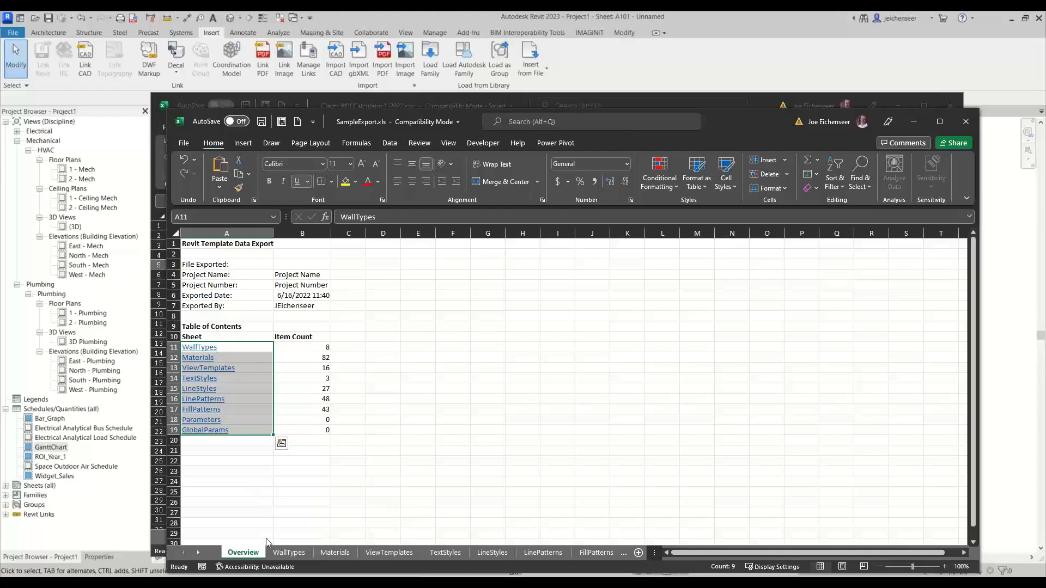
click(289, 552)
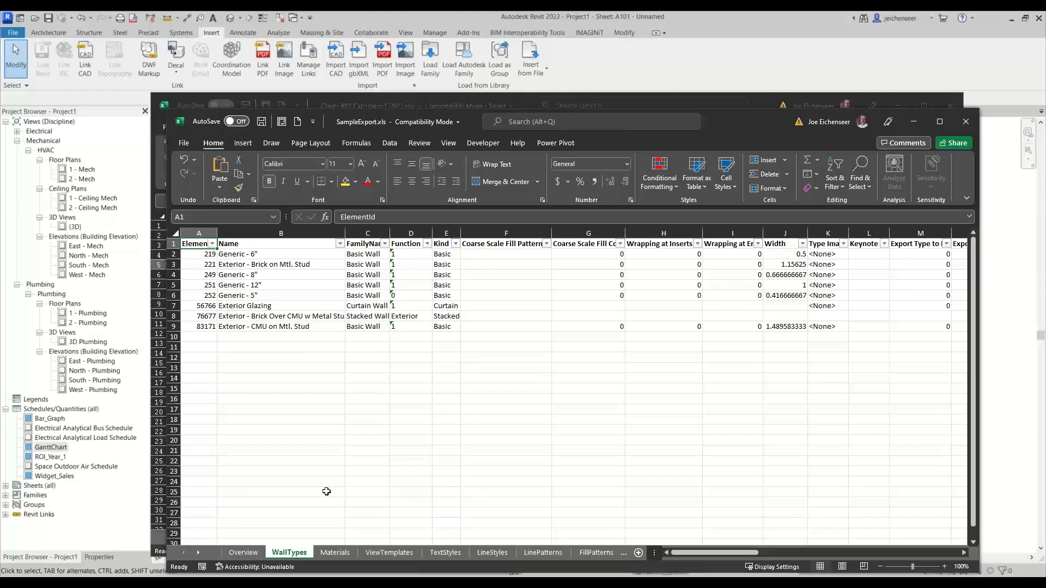
click(335, 552)
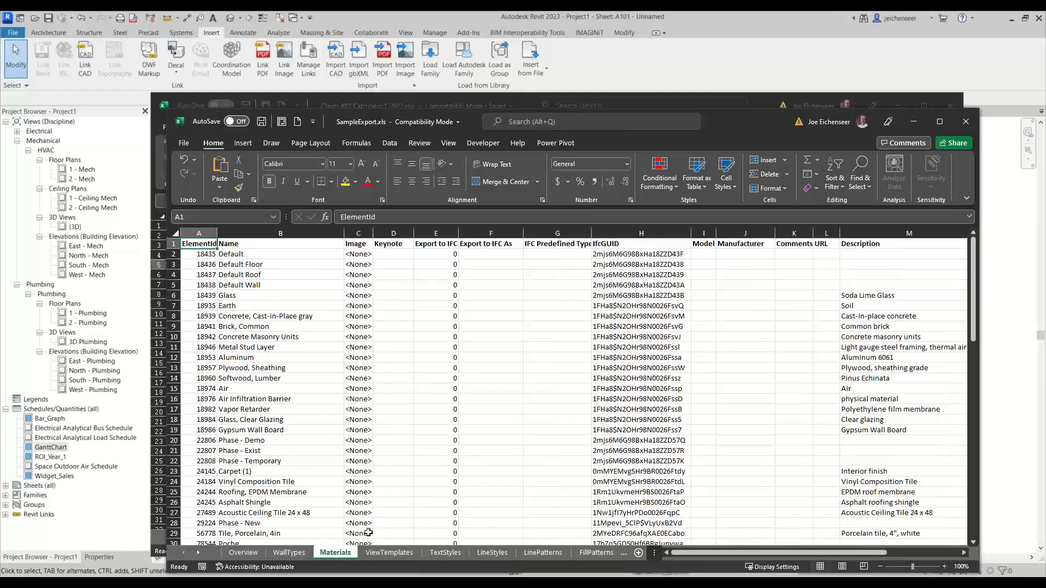
Review the ViewTemplates, TextStyles, LineStyles, LinePatterns, FillPatterns, Parameters and GlobalParams sheets of the exported report.
click(390, 554)
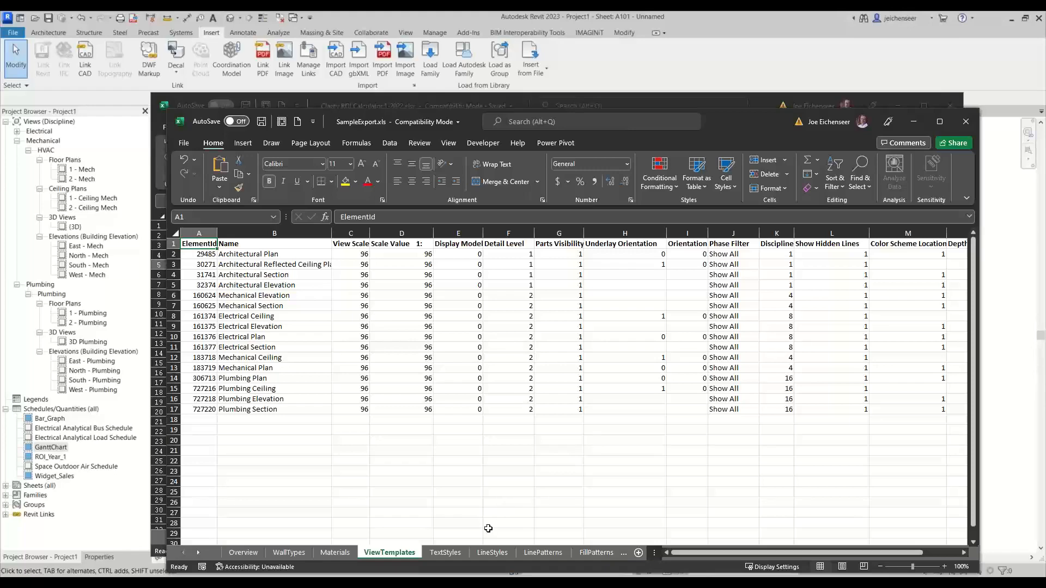
click(448, 553)
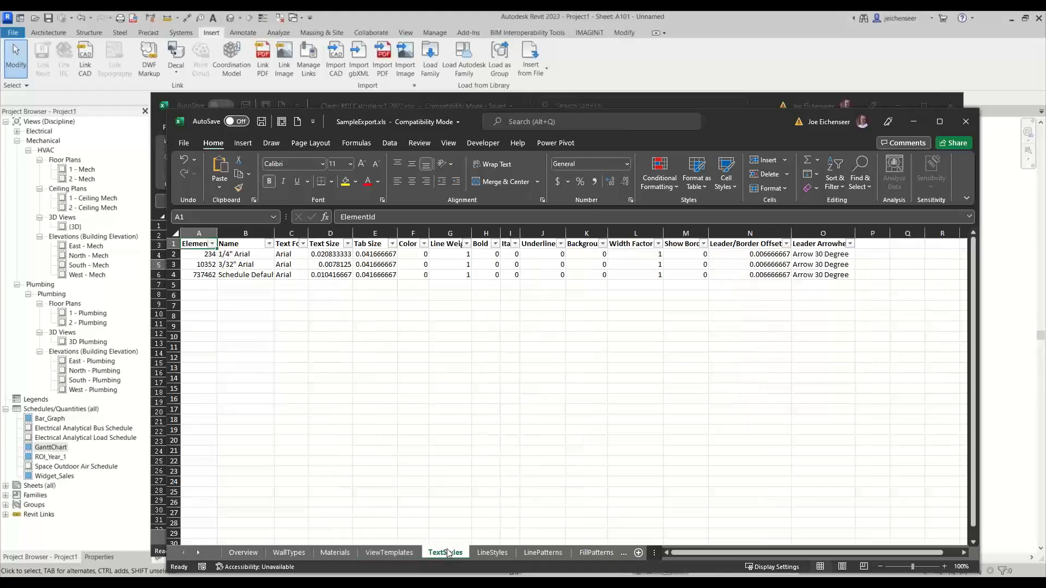
click(498, 554)
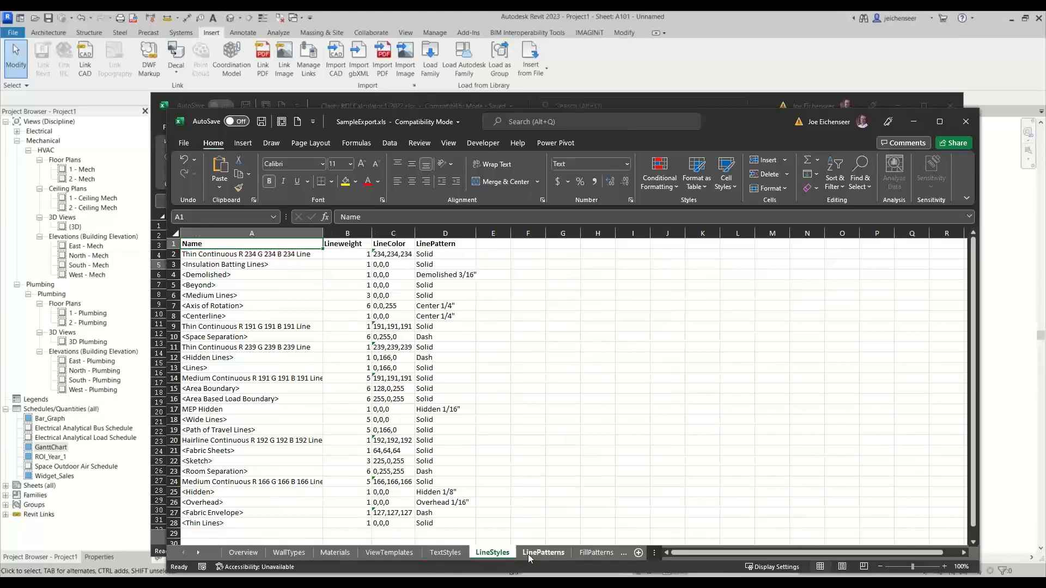
click(527, 553)
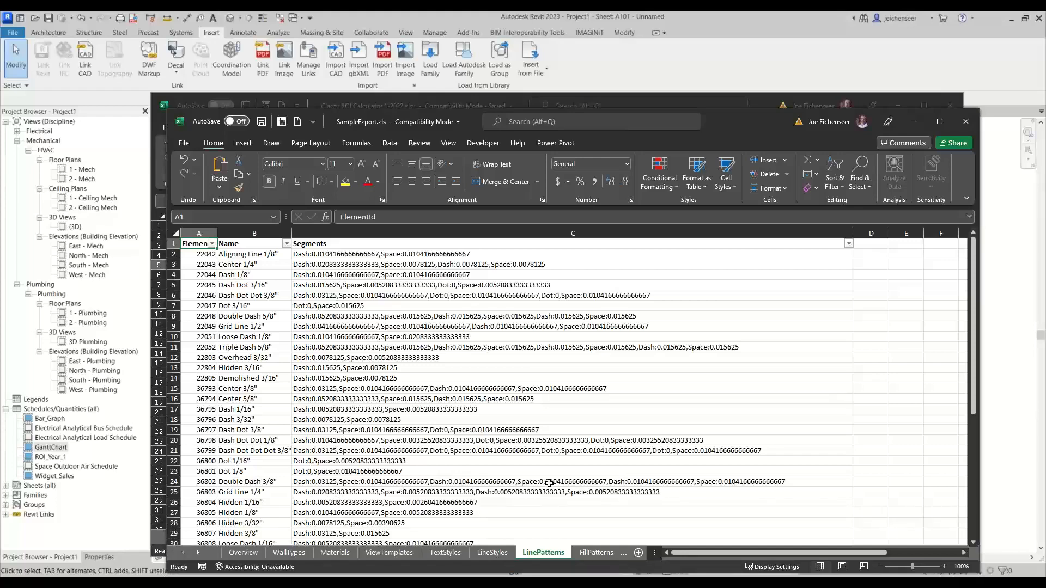
click(587, 553)
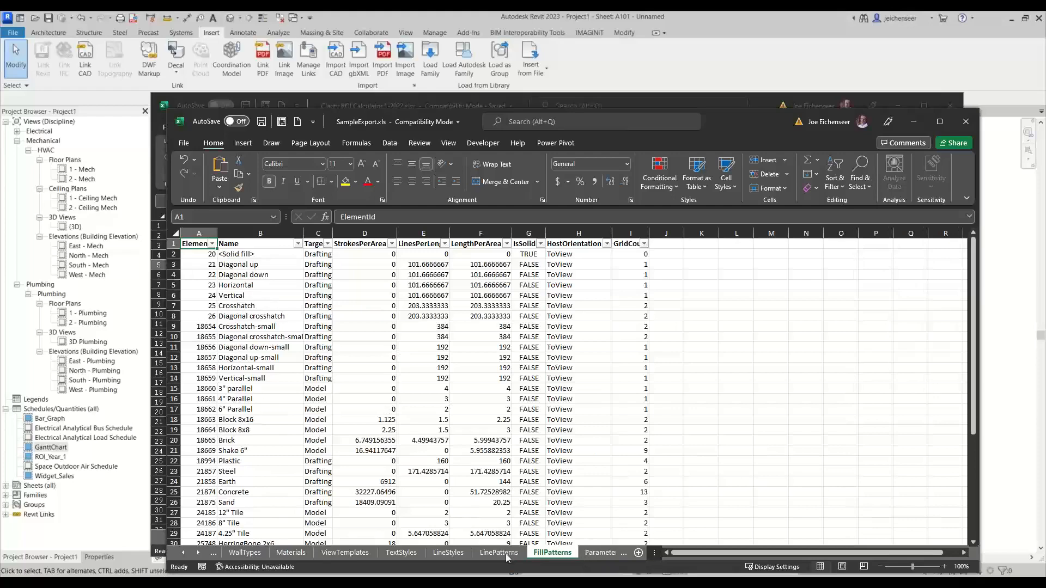
click(599, 552)
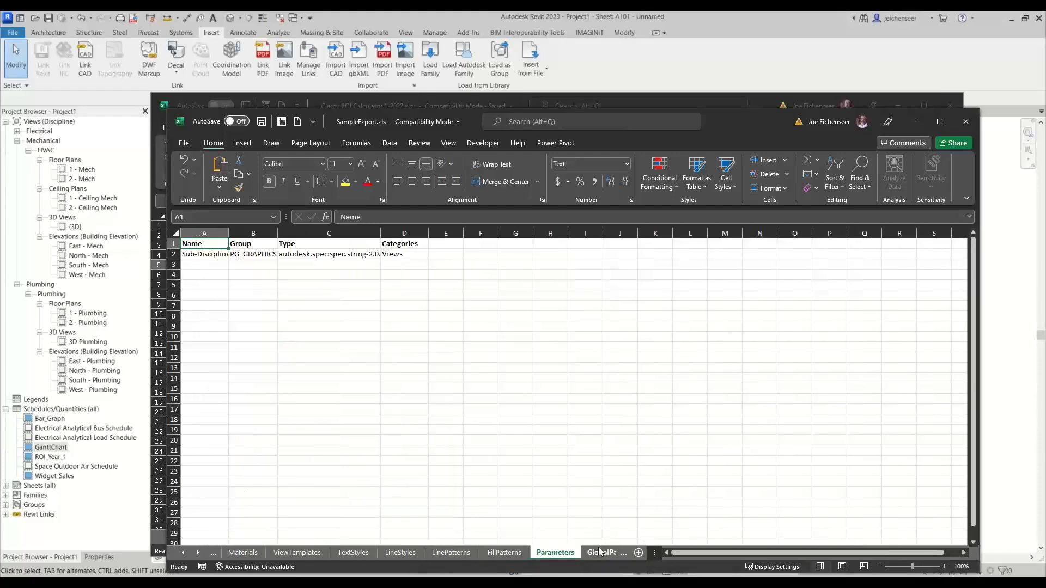
click(596, 553)
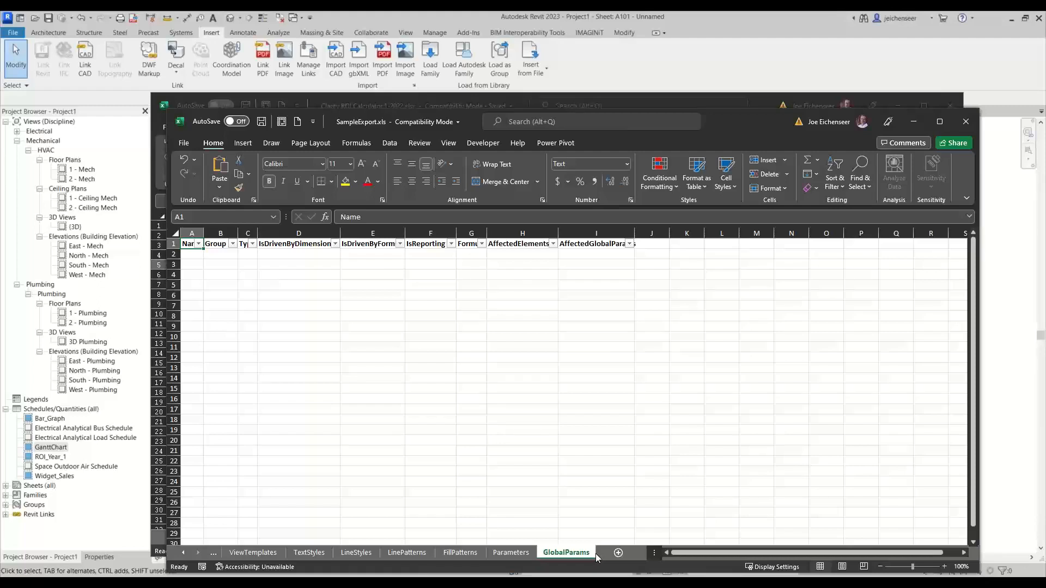
Return to Revit, create a new project from the Imperial-Architectural Template, and move the IMAGINiT Utilities panel slightly up, clear of the plan.
click(816, 82)
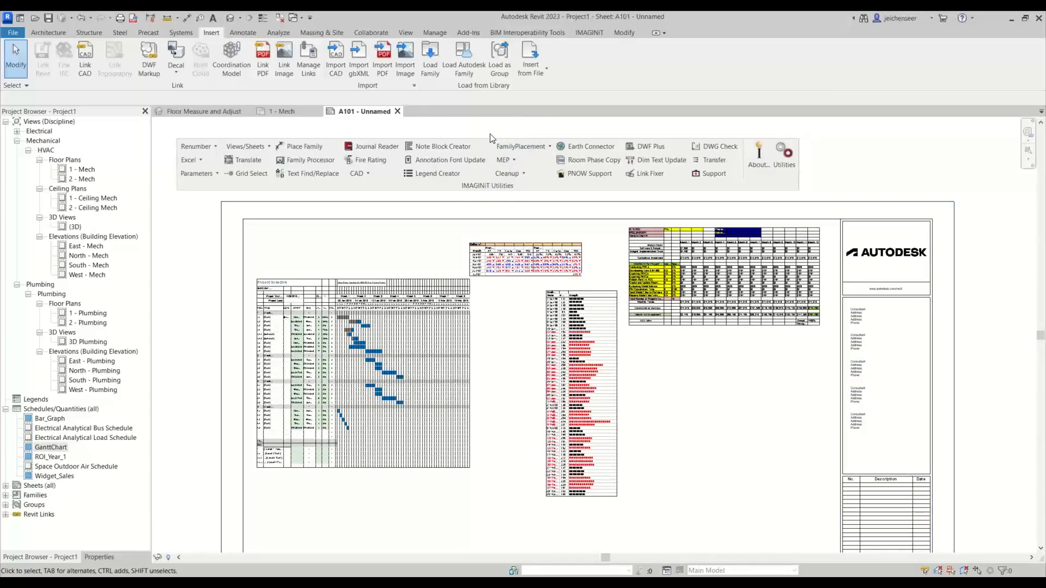
click(13, 34)
mouse_move(68, 80)
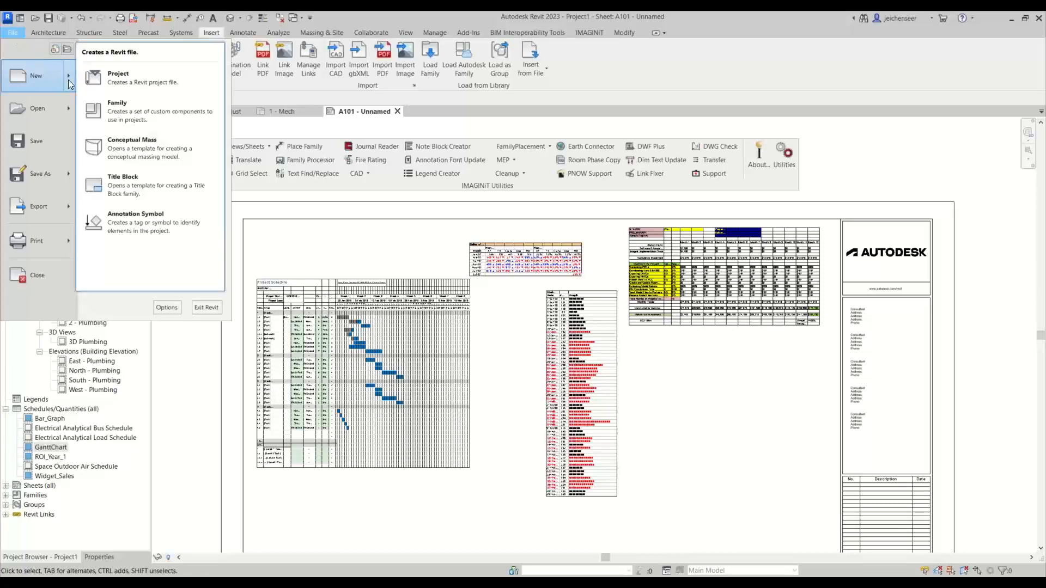
click(132, 77)
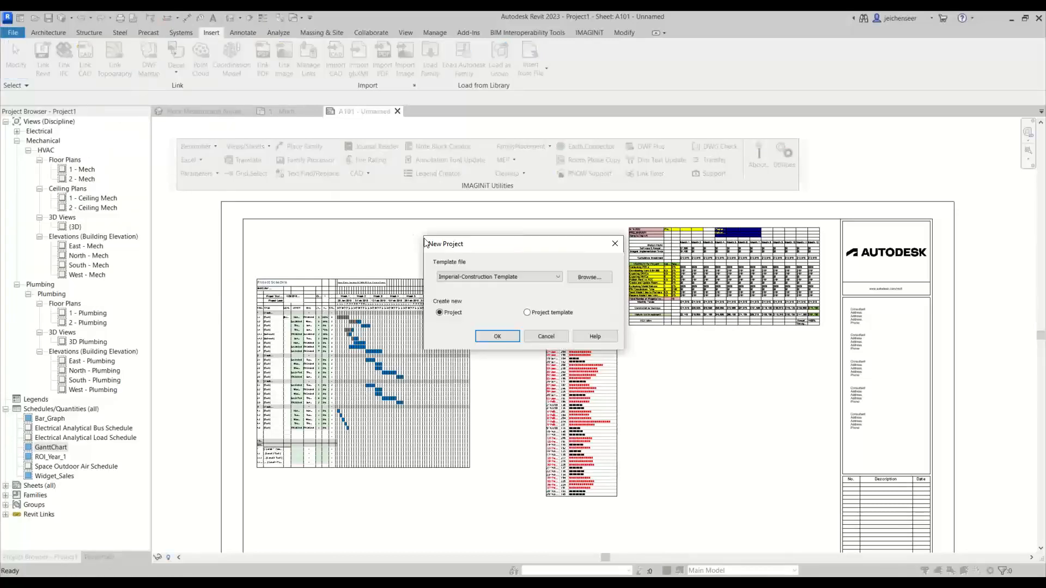
click(465, 276)
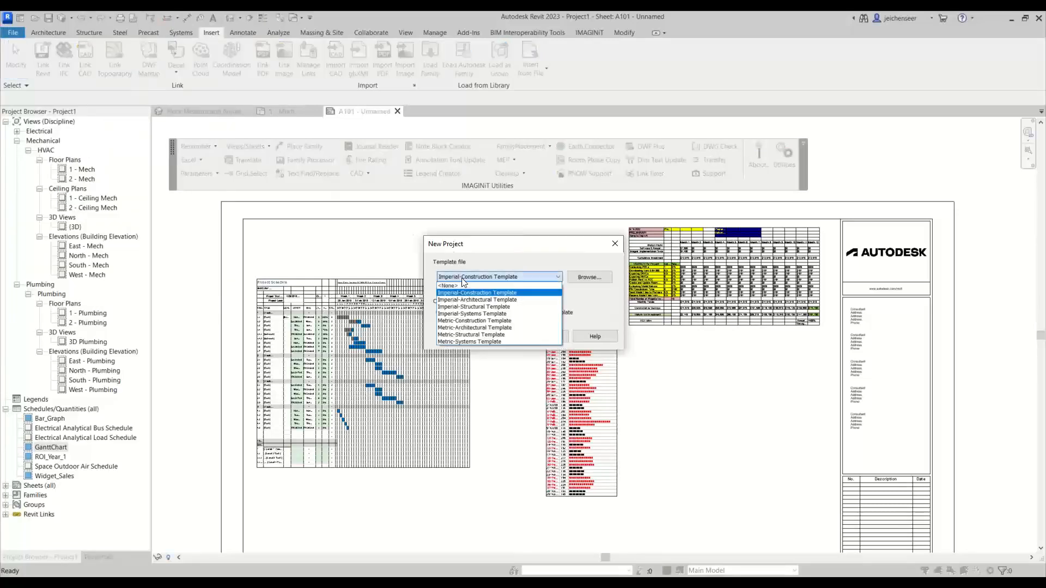
click(488, 305)
click(502, 336)
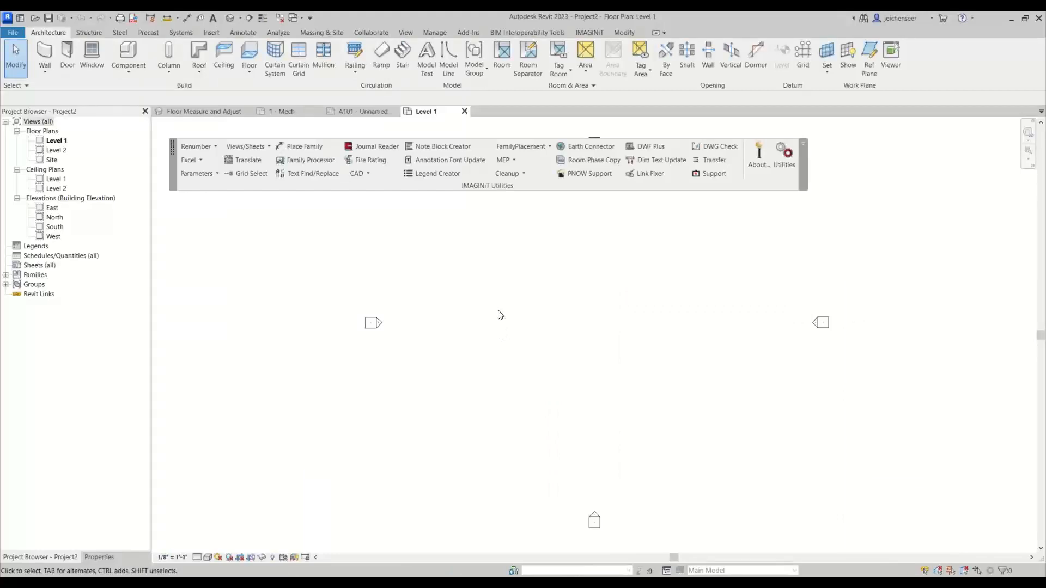
drag(801, 184, 799, 169)
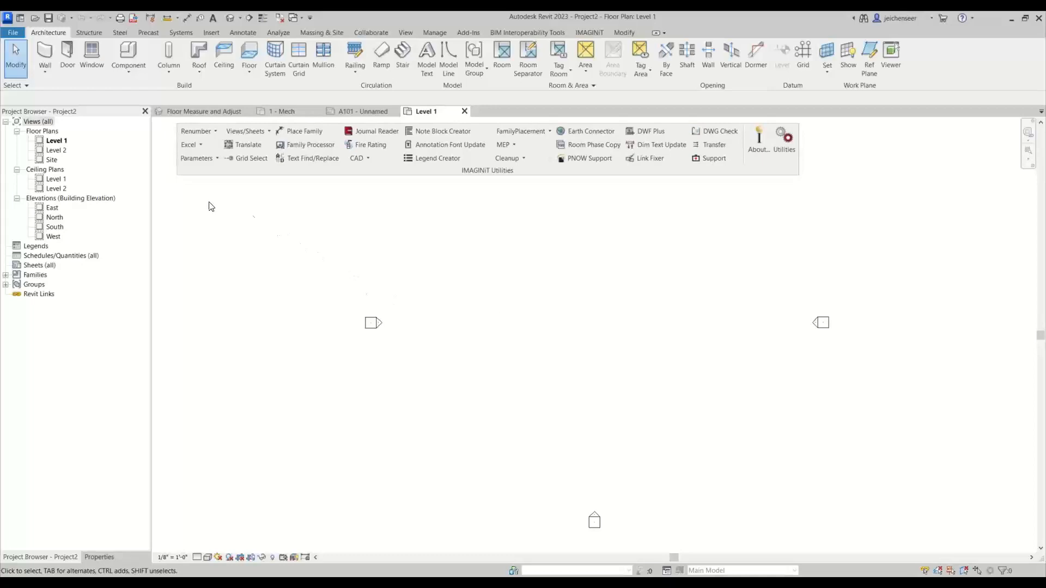
Link the CAD drawing Simple FP.dwg from the 2023 Utilities folder into the Level 1 plan with inch import units.
click(216, 32)
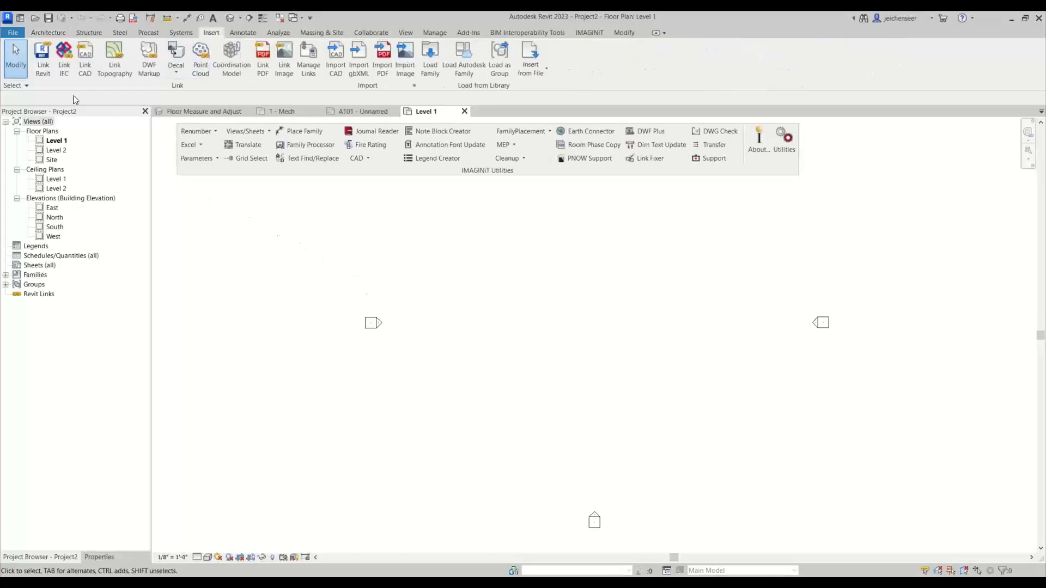
click(86, 68)
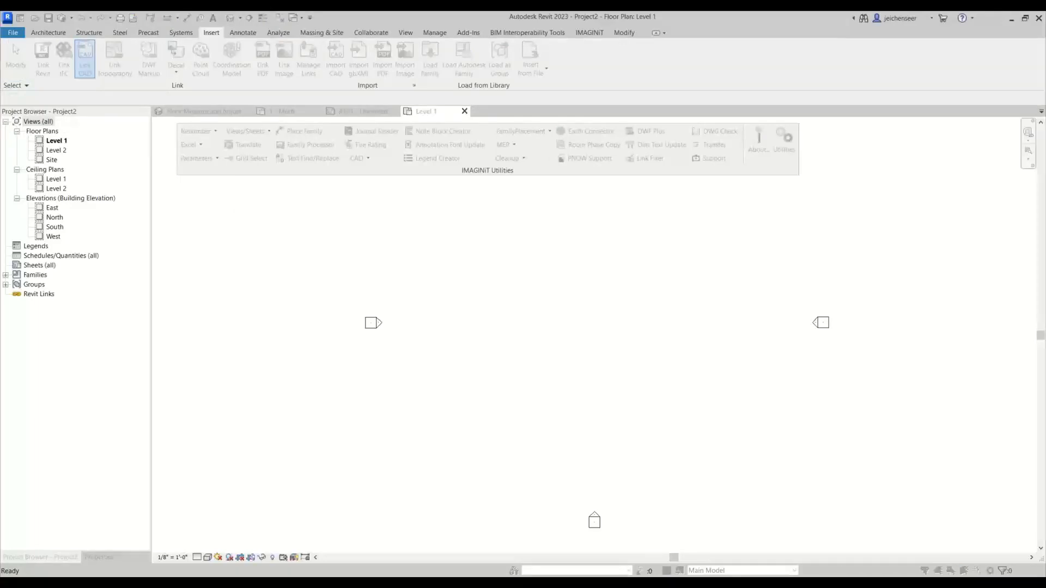
click(421, 196)
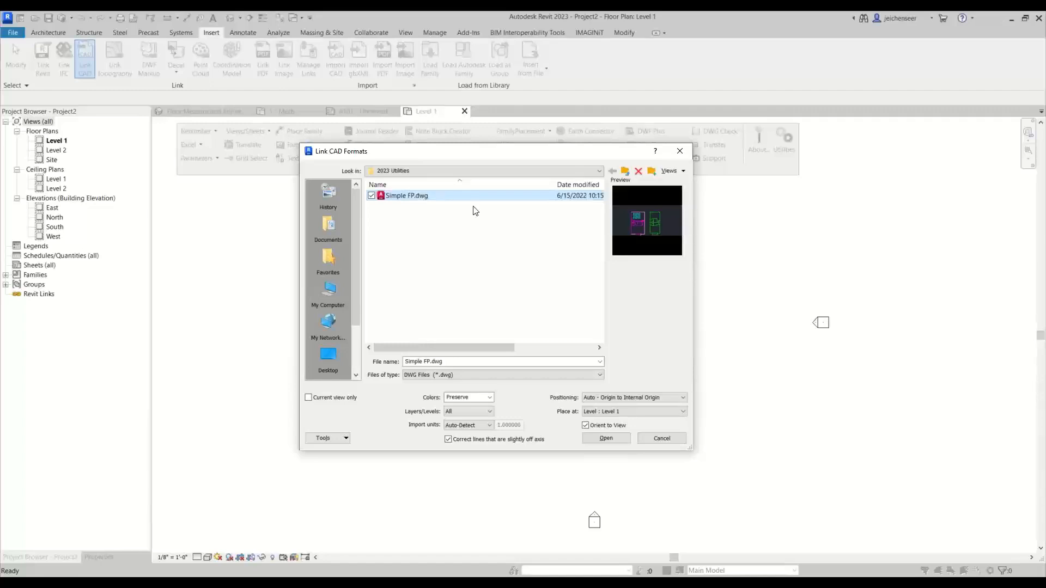
click(479, 426)
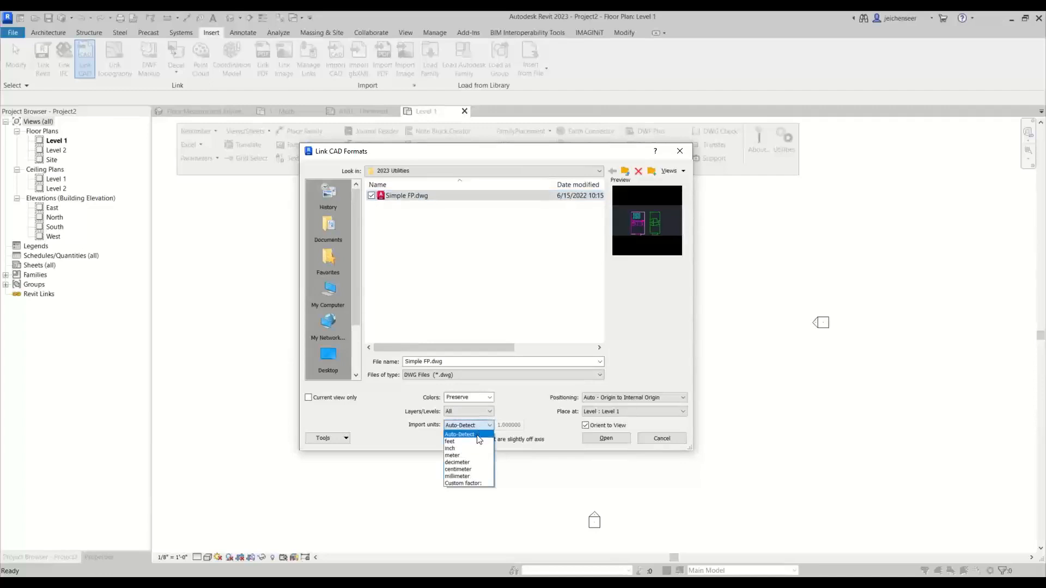
click(479, 448)
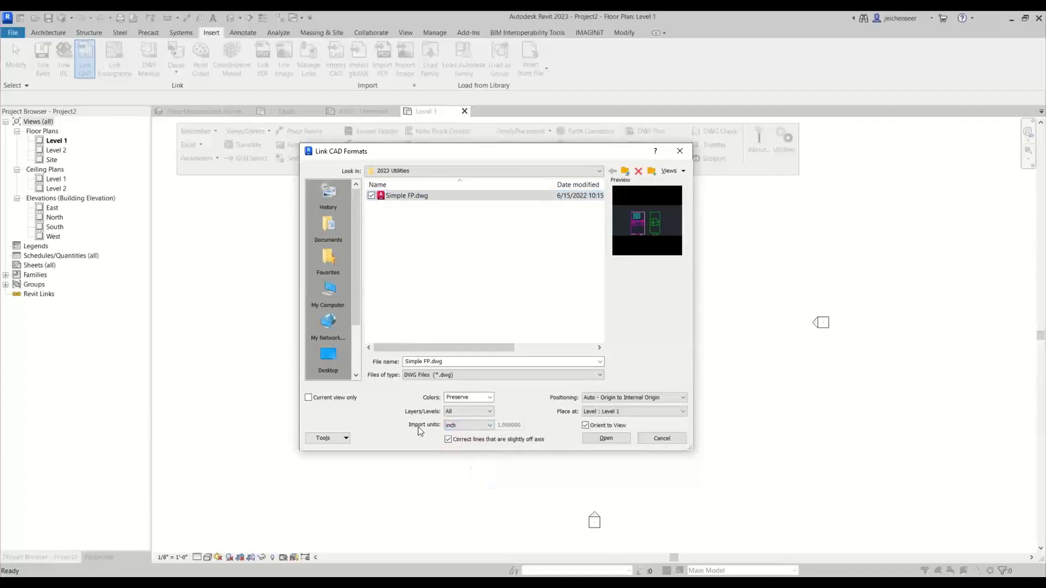
click(323, 398)
click(323, 397)
click(606, 438)
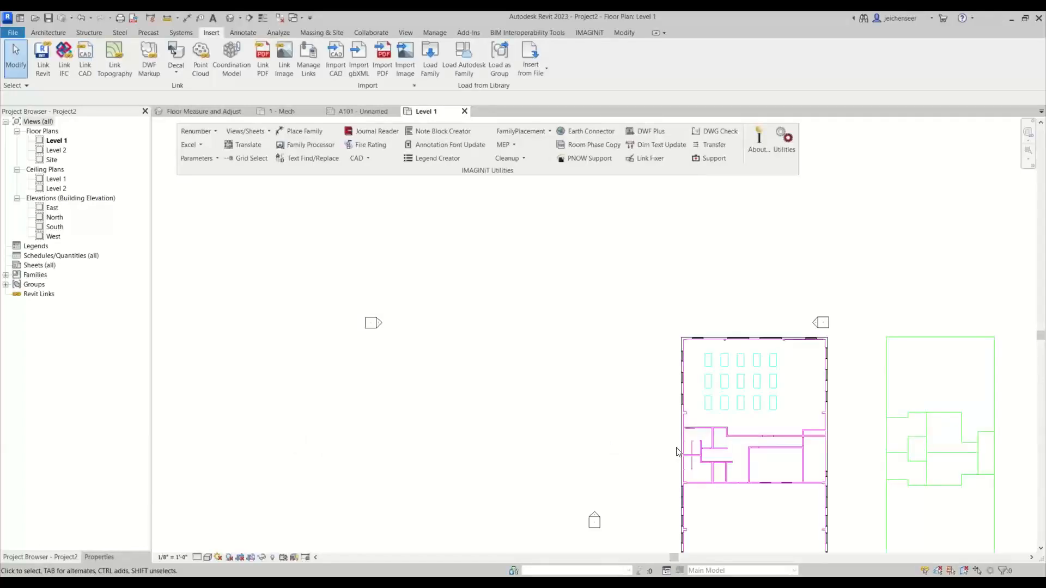
Move the linked Simple FP.dwg so that it sits between the elevation markers on Level 1.
click(679, 452)
drag(807, 465, 570, 332)
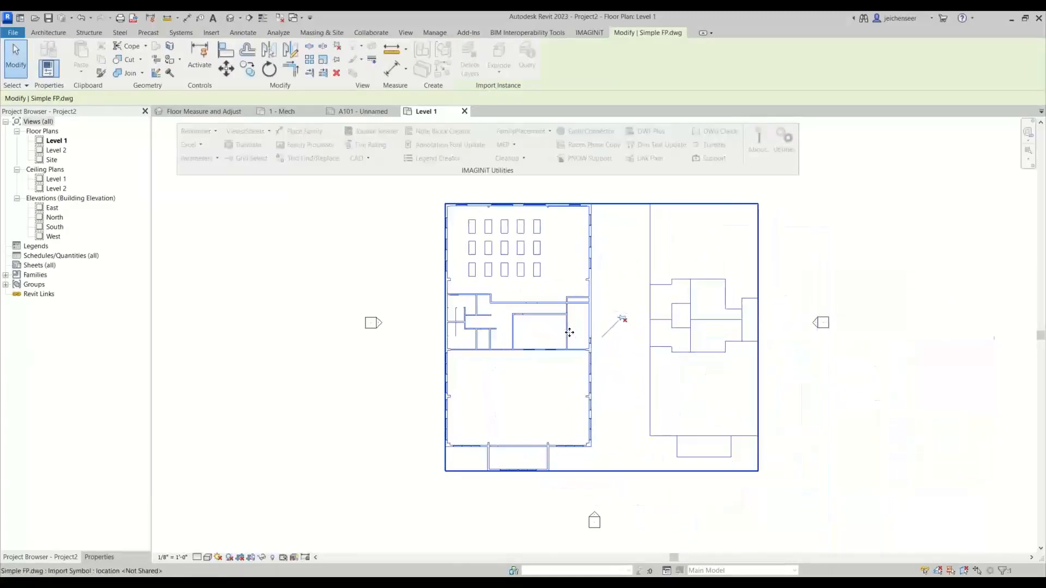
click(921, 433)
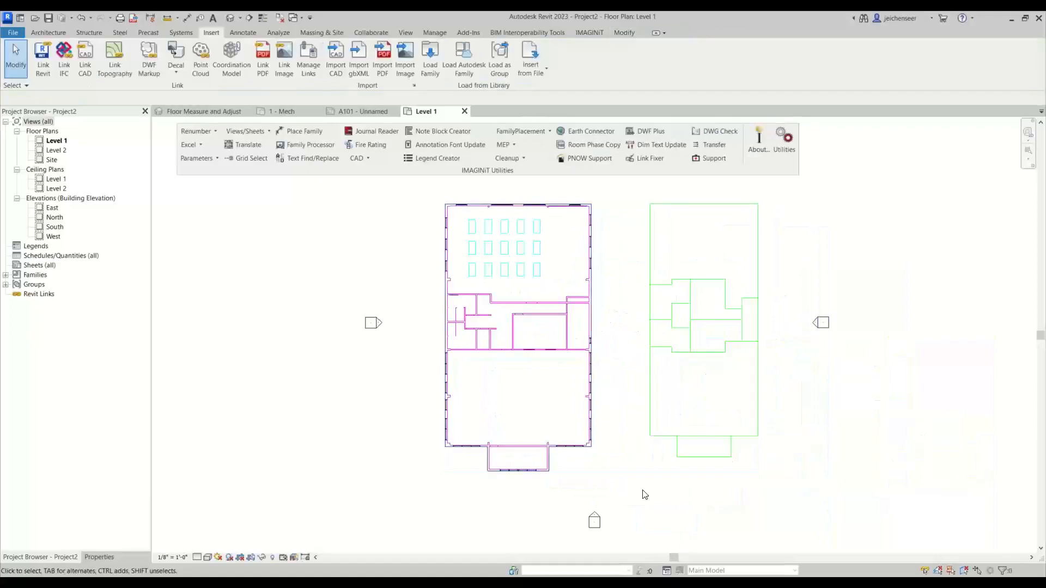
Switch to AutoCAD MEP and examine how the Room Boundary lines run past the window, door and column at the floor plan's lower wall.
click(346, 581)
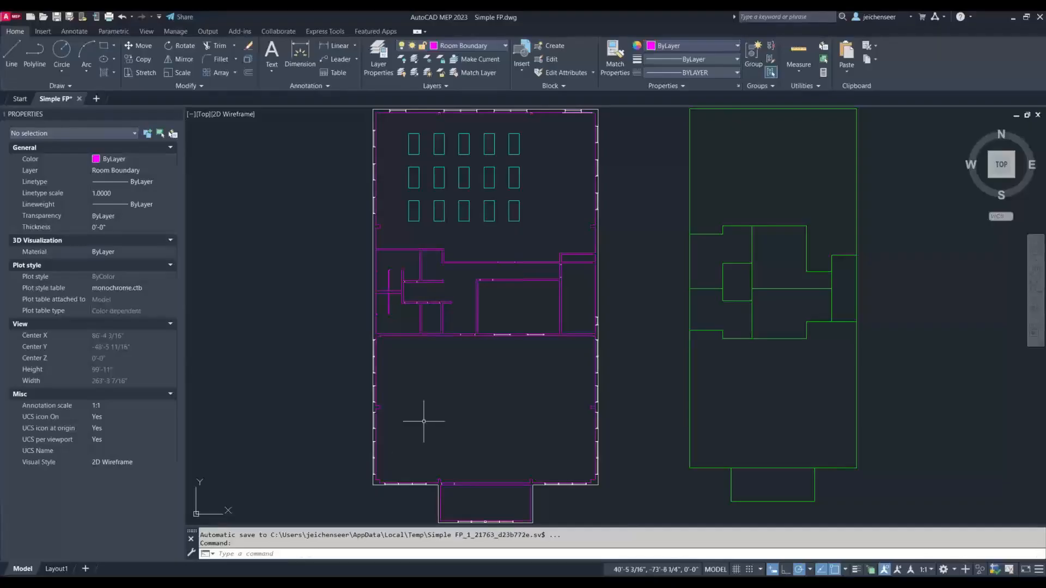
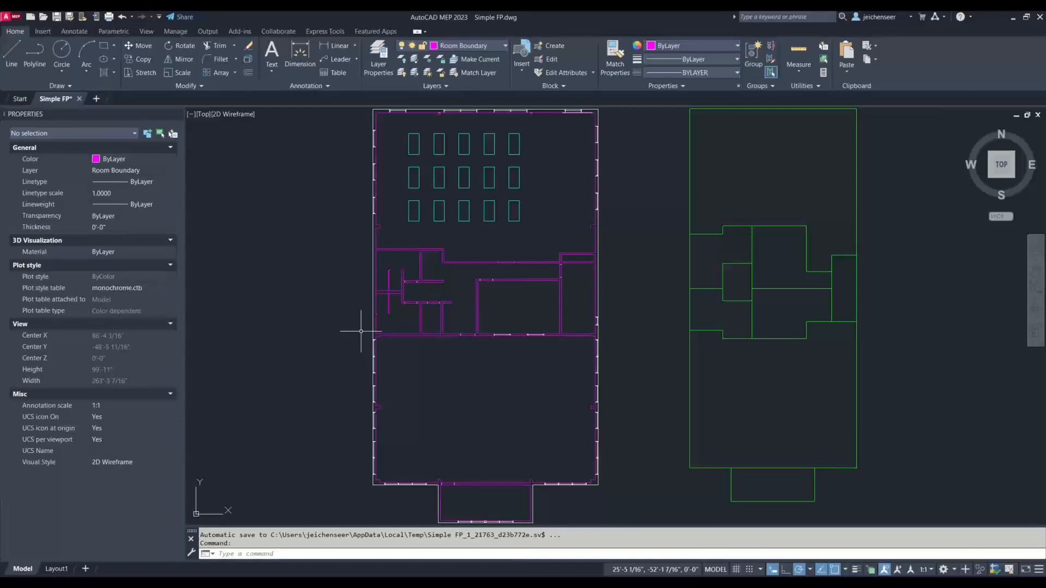
scroll(448, 487, up, 10)
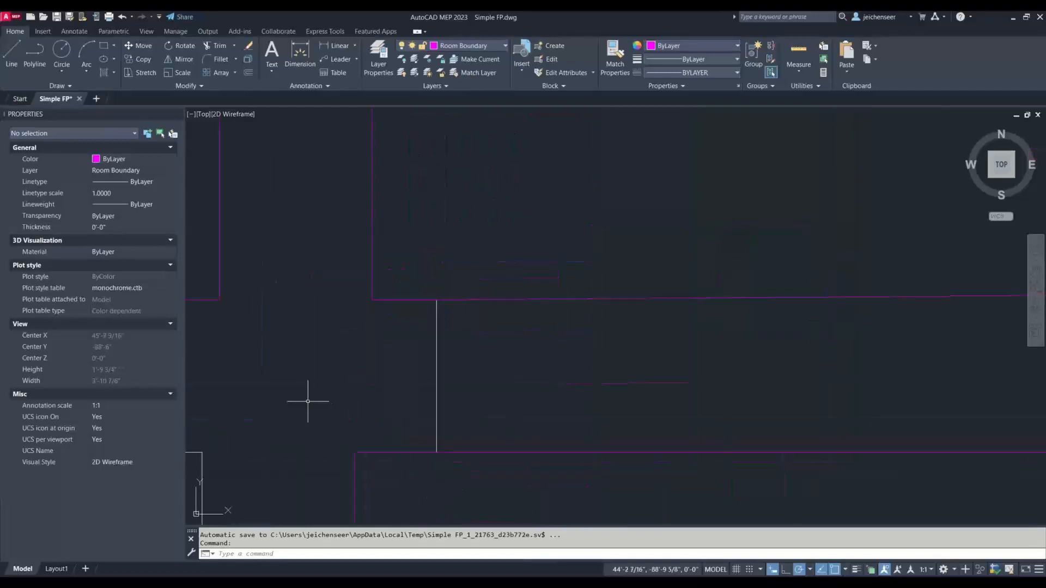
mouse_move(303, 387)
middle_down()
mouse_move(599, 427)
mouse_move(520, 420)
middle_up()
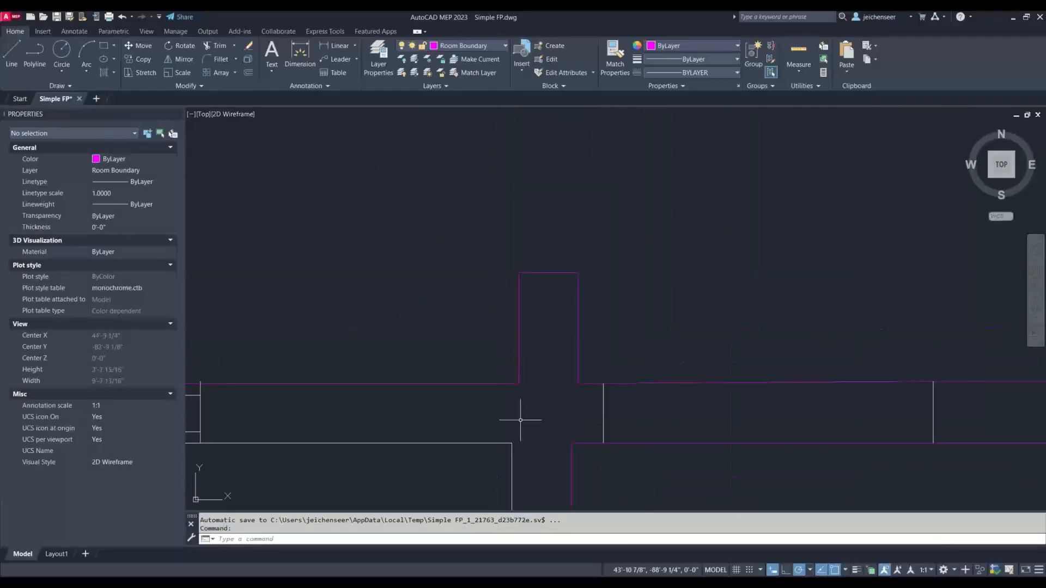
middle_drag(319, 401, 580, 411)
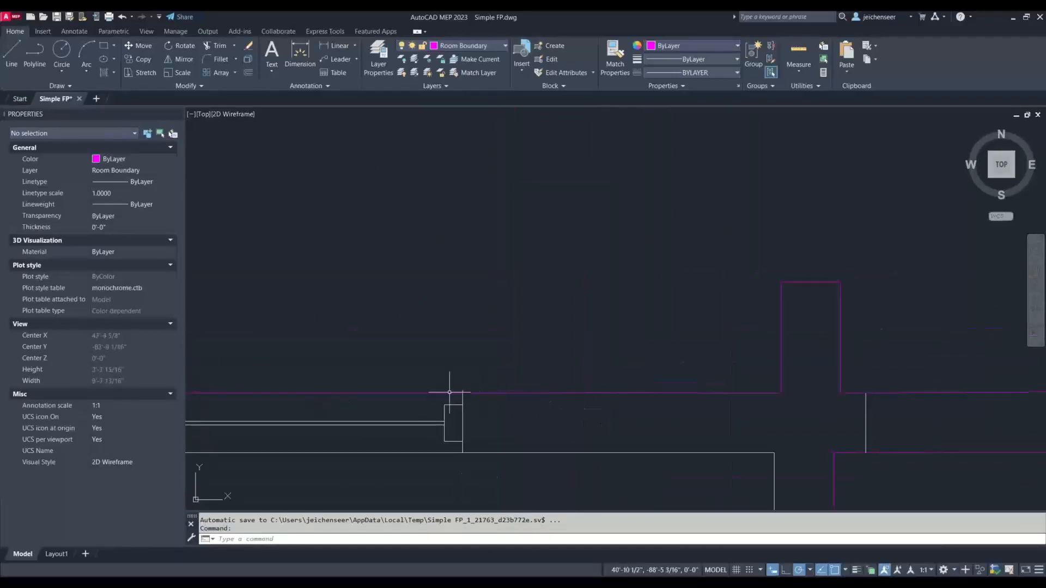
scroll(449, 392, up, 8)
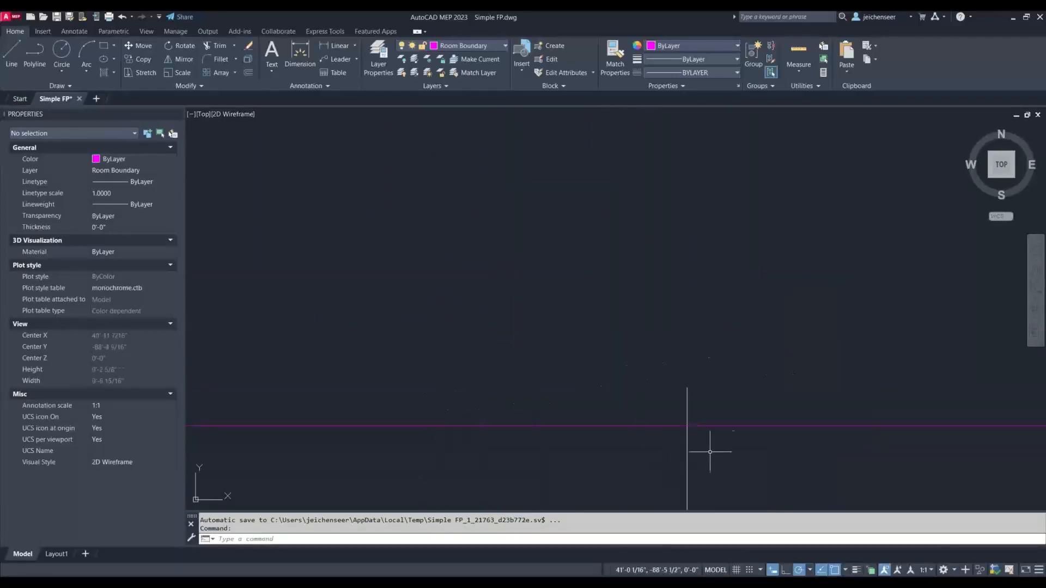
scroll(708, 420, down, 8)
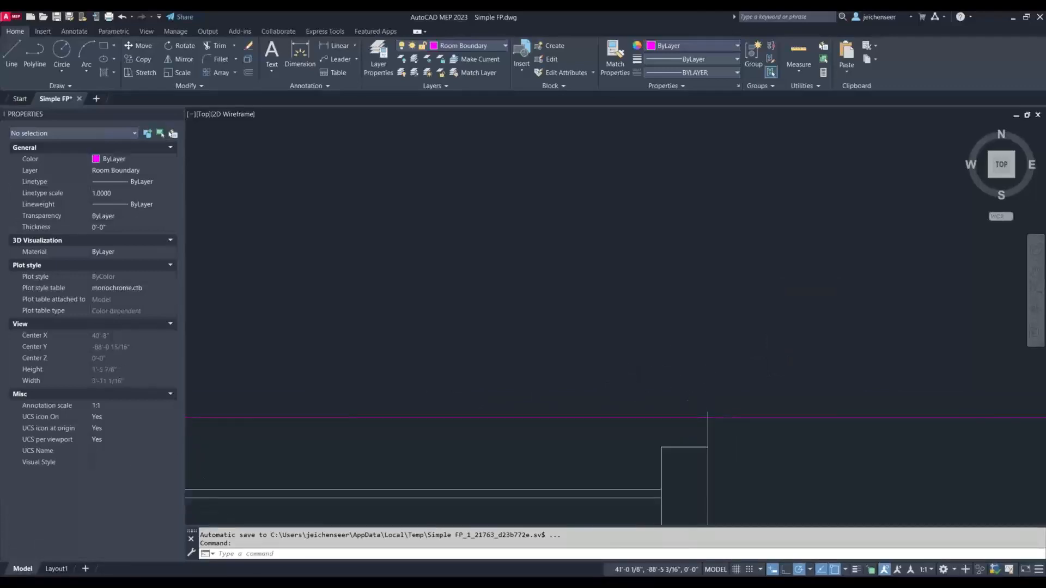
scroll(708, 418, down, 10)
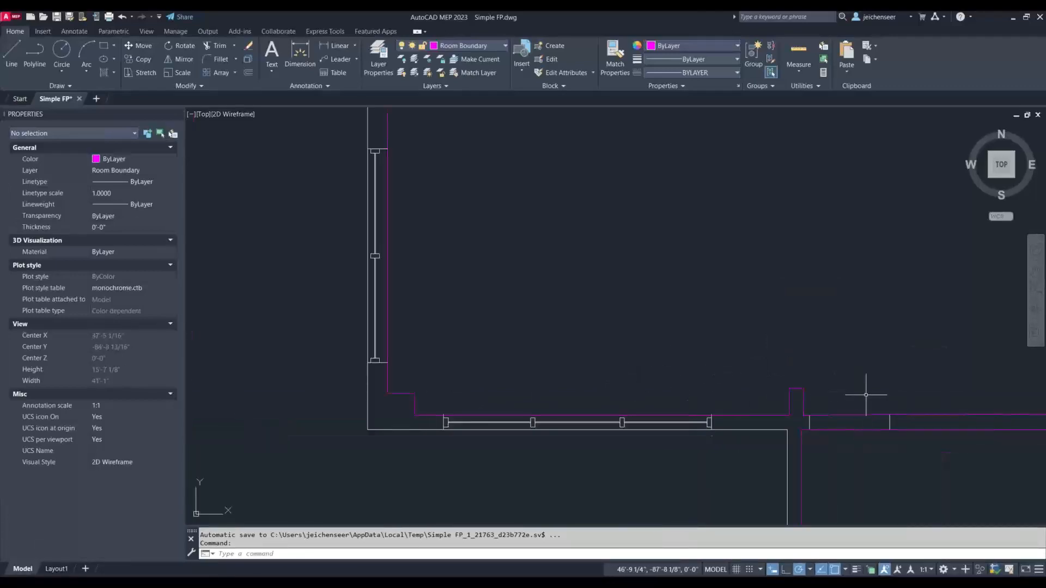
scroll(794, 350, down, 4)
mouse_move(807, 294)
middle_down()
mouse_move(730, 329)
mouse_move(665, 327)
mouse_move(616, 381)
middle_up()
scroll(730, 329, down, 4)
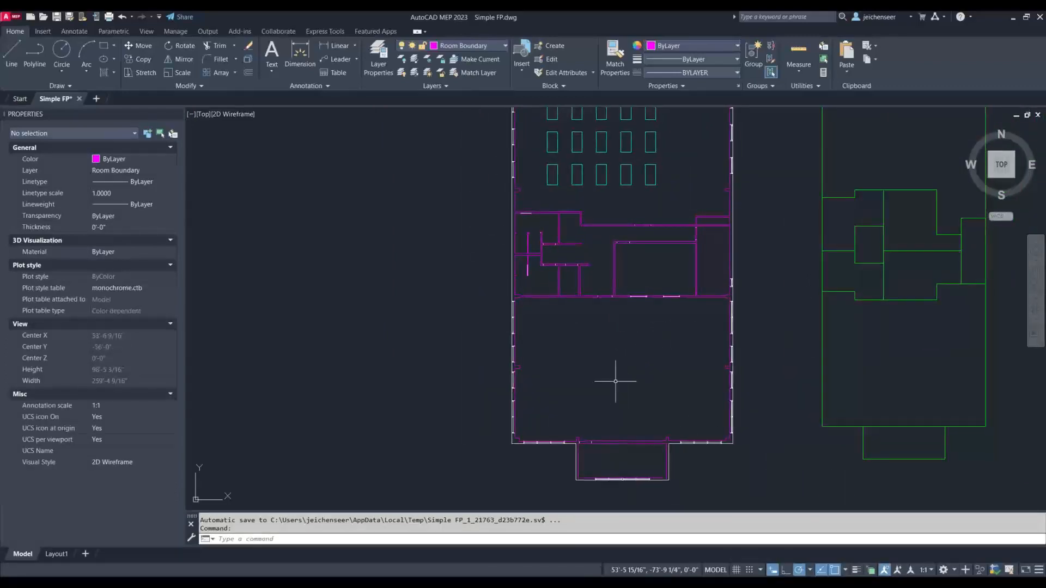
Inspect the Room Boundary polylines of the large lower room and the large upper room by selecting each in turn, leaving both unselected.
click(539, 296)
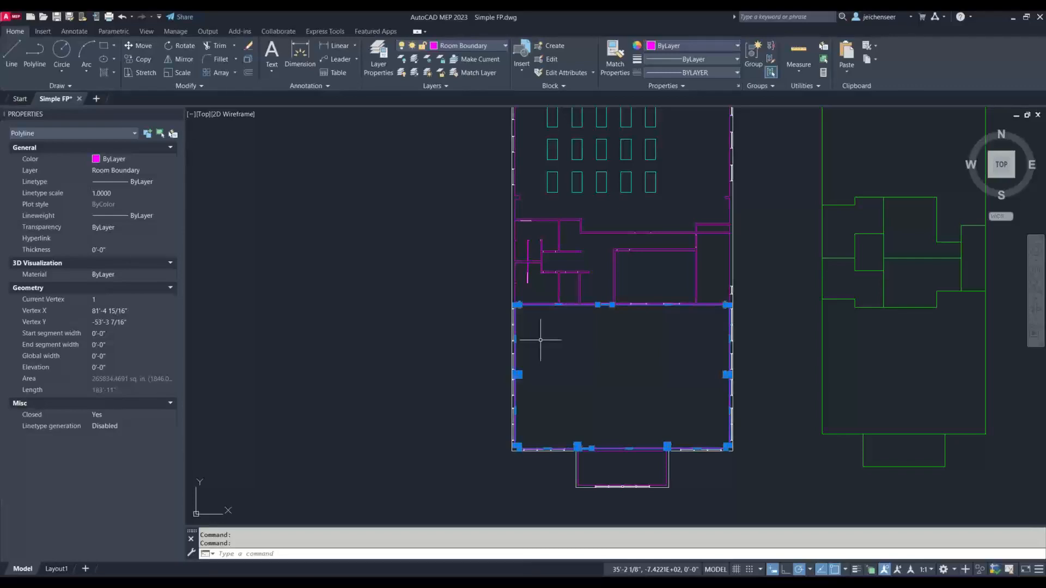
key(Escape)
key(Escape)
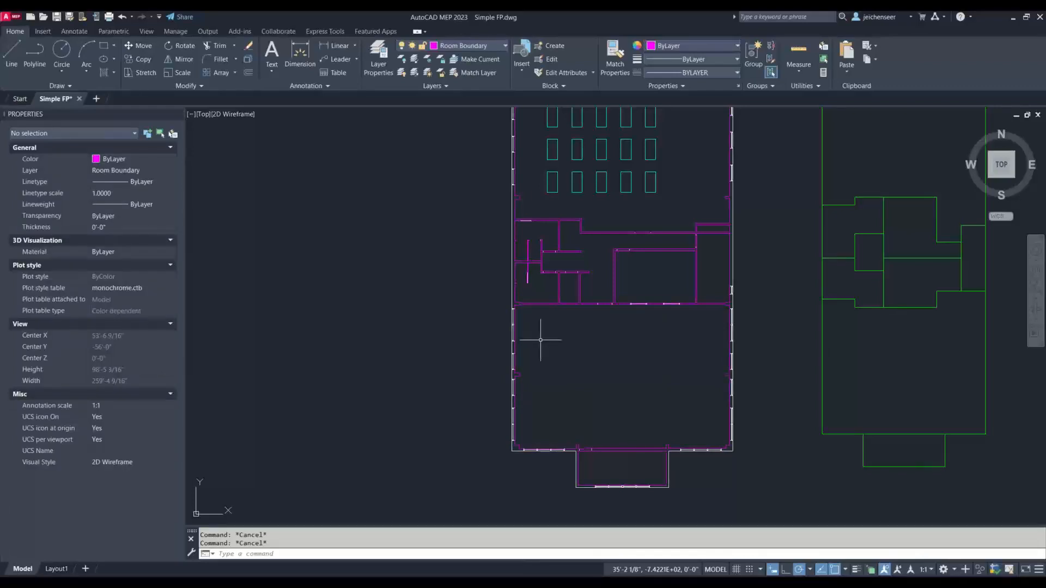
middle_drag(540, 340, 532, 401)
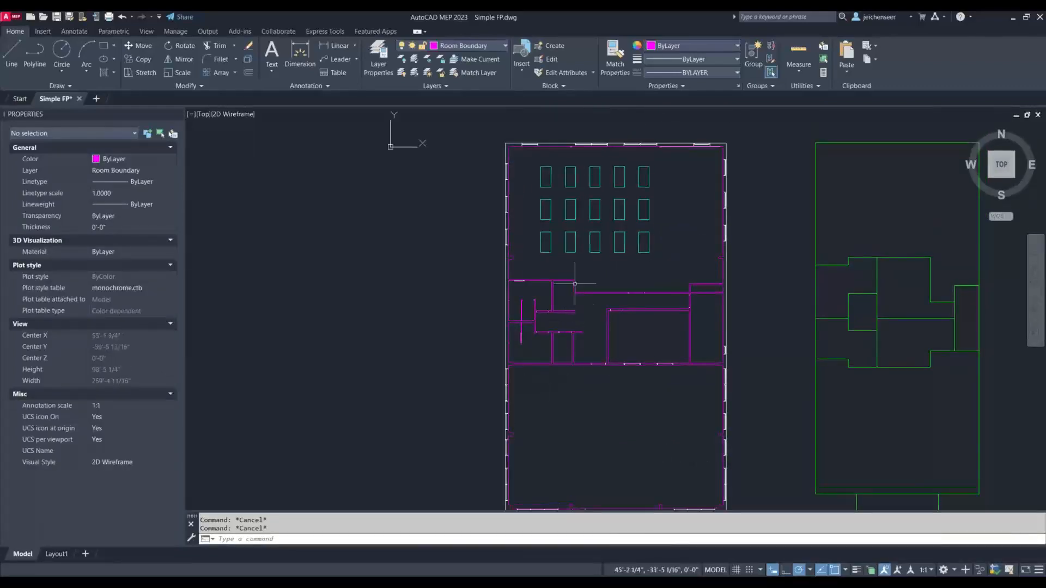
mouse_move(573, 252)
click(573, 279)
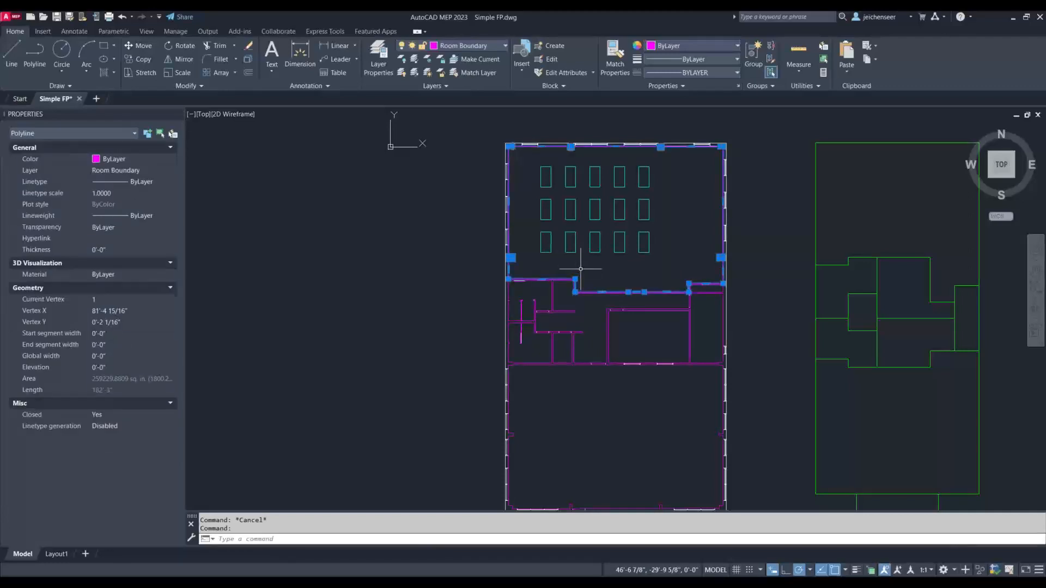
key(Escape)
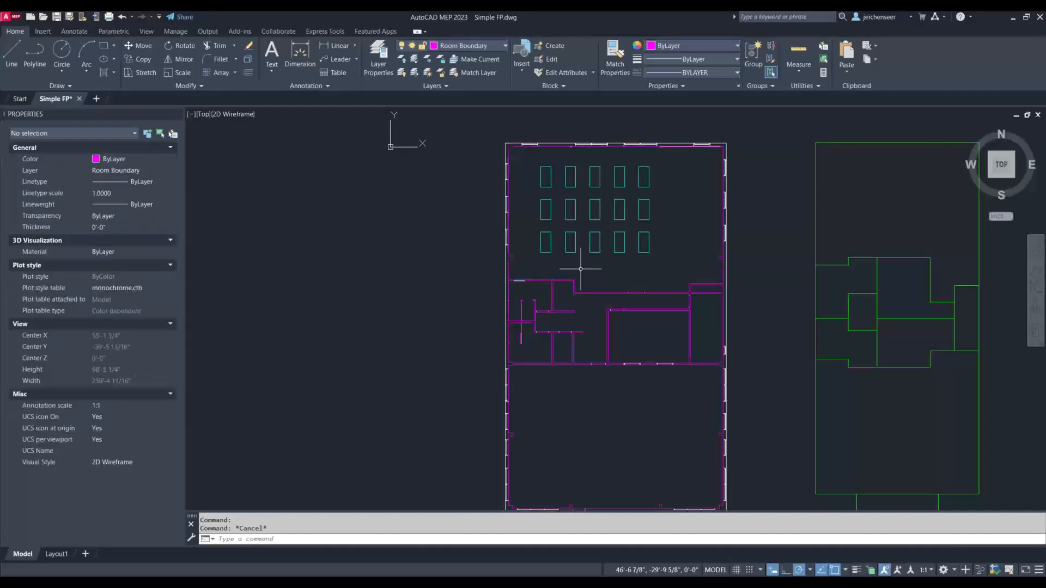
Inspect the closed Wall Centerlines polyline around the upper room of the green outline plan, leaving it unselected.
click(814, 221)
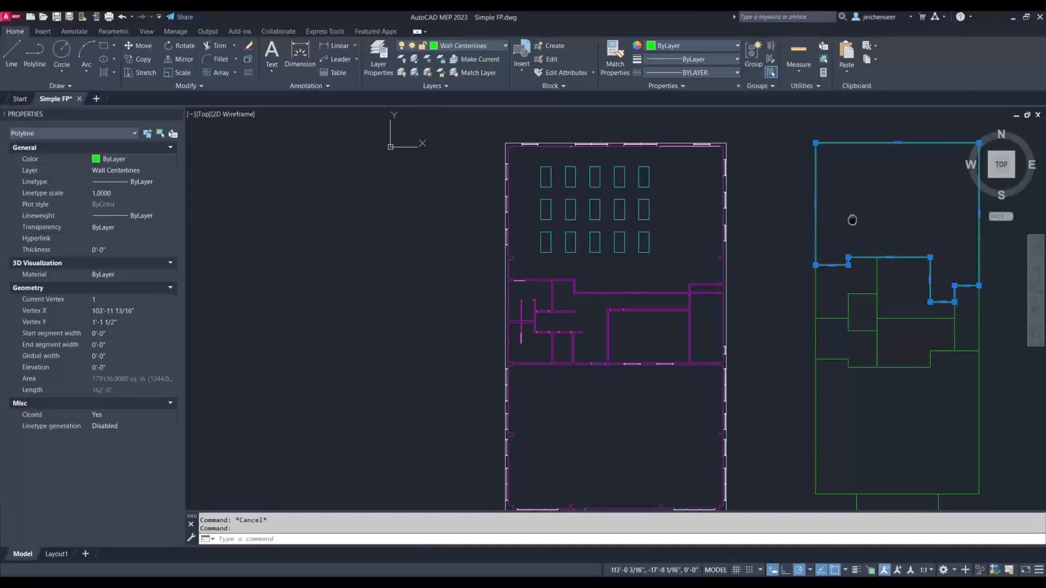
scroll(833, 215, down, 3)
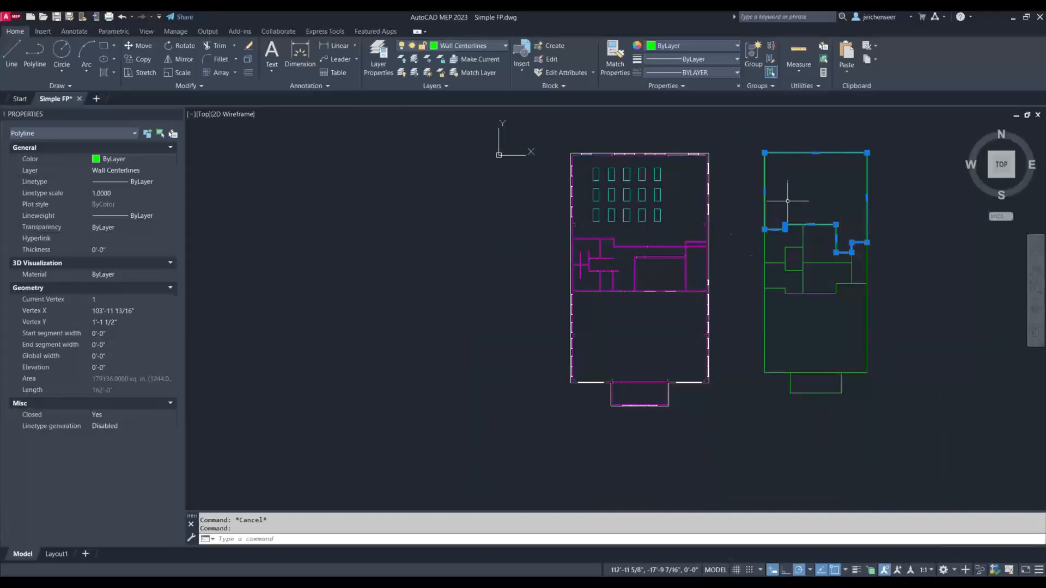
key(ctrl+0)
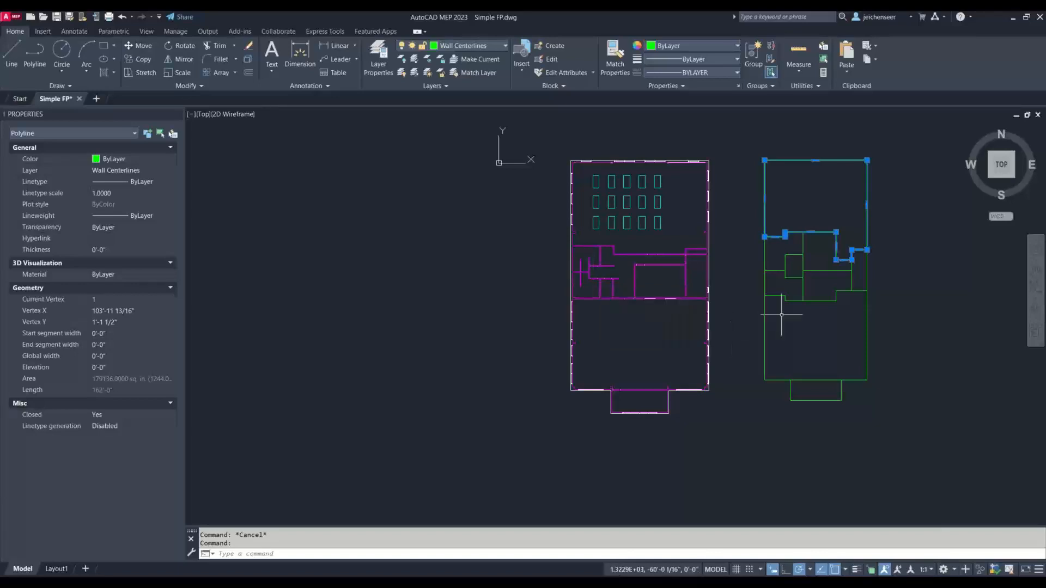
key(Escape)
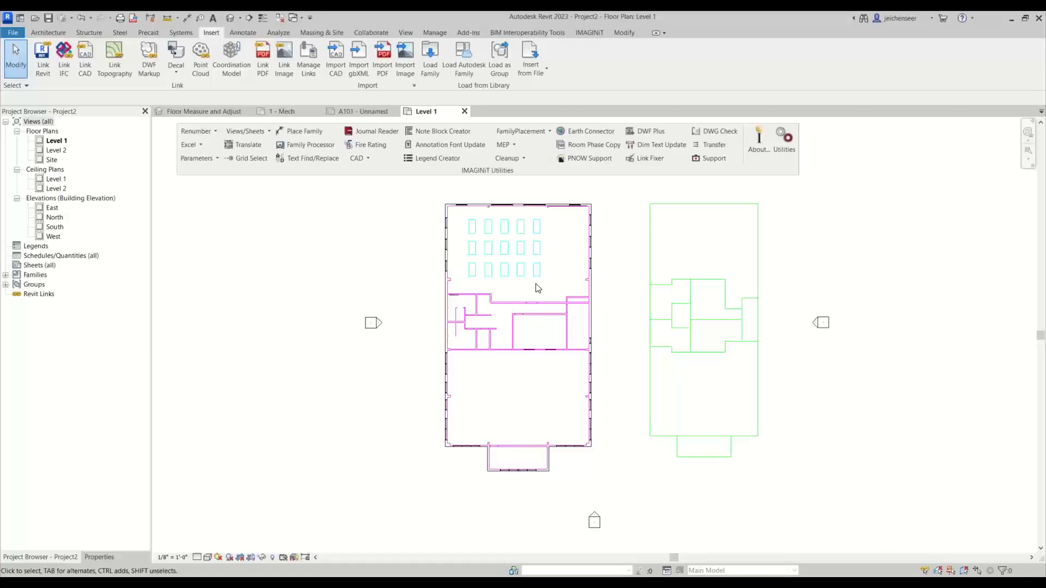
Switch to Revit and set up Rooms From CAD to use the Room Boundary layer with room separation lines.
click(361, 159)
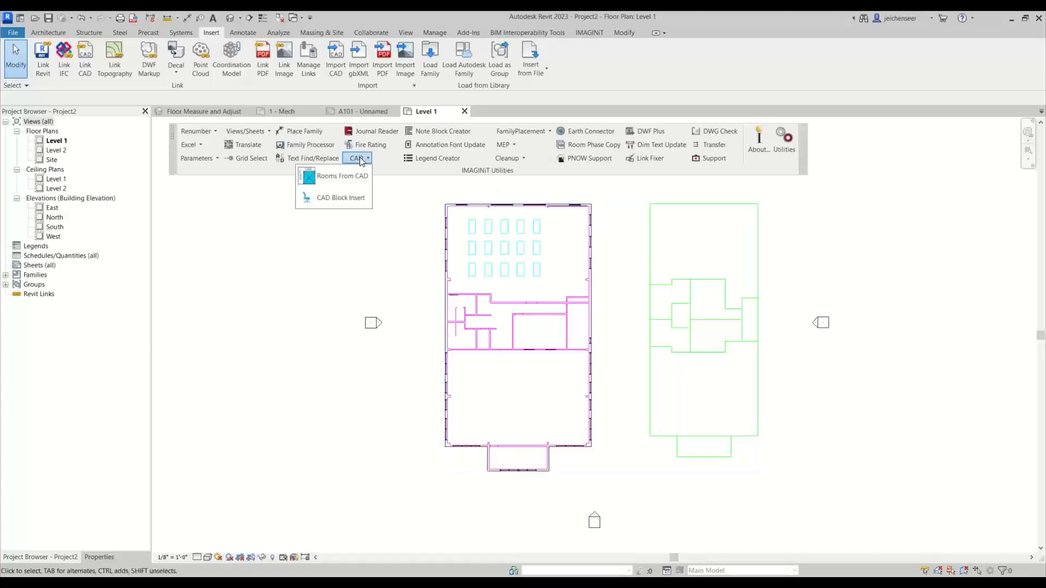
click(354, 187)
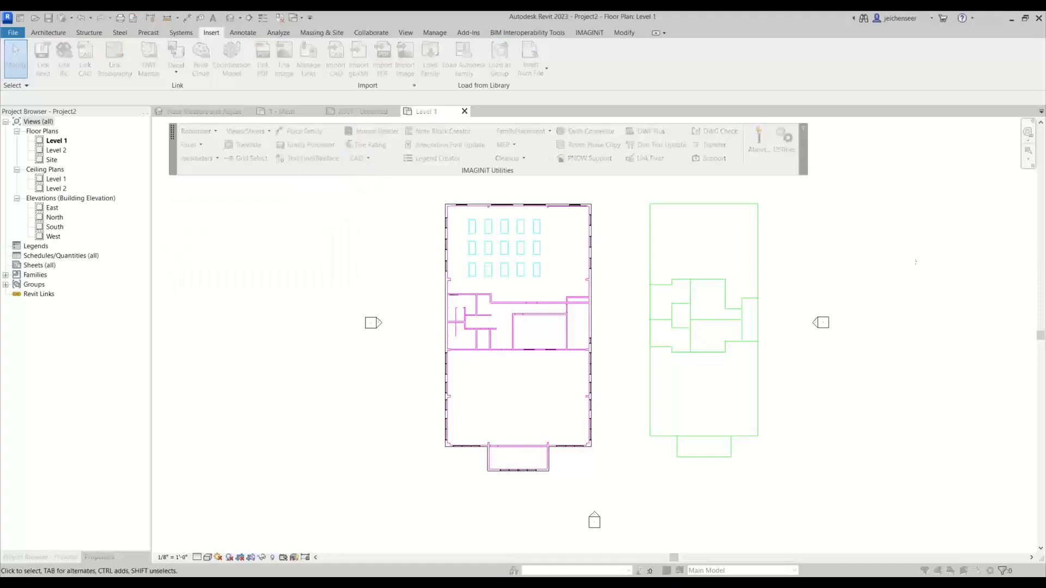
drag(715, 96, 456, 116)
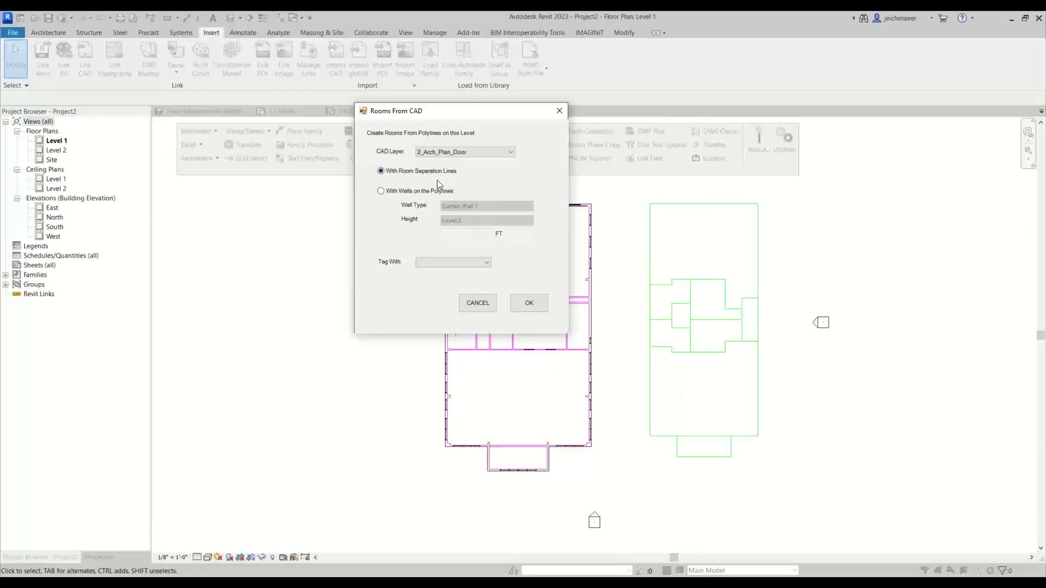
click(381, 191)
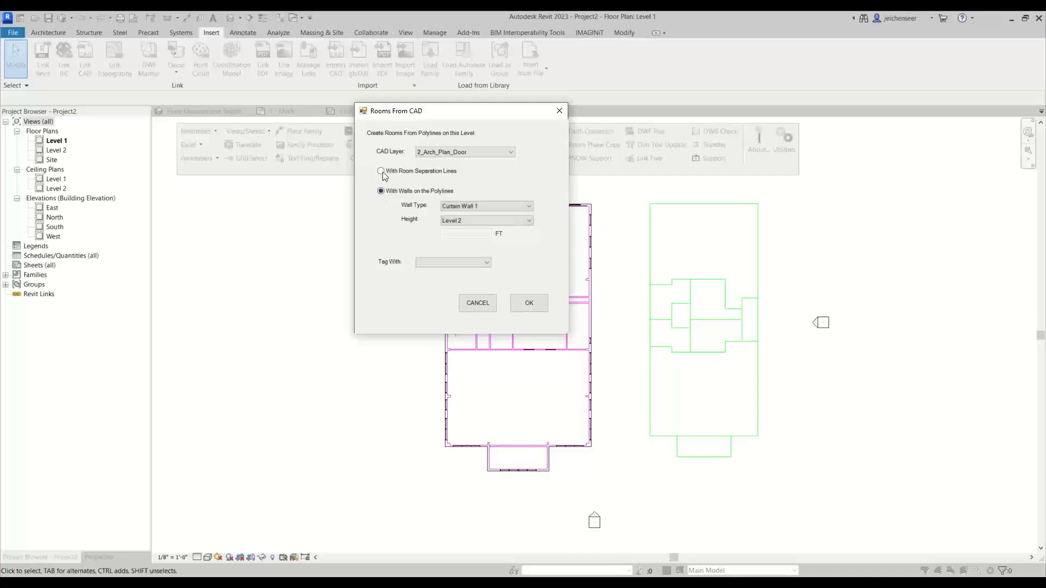
click(381, 171)
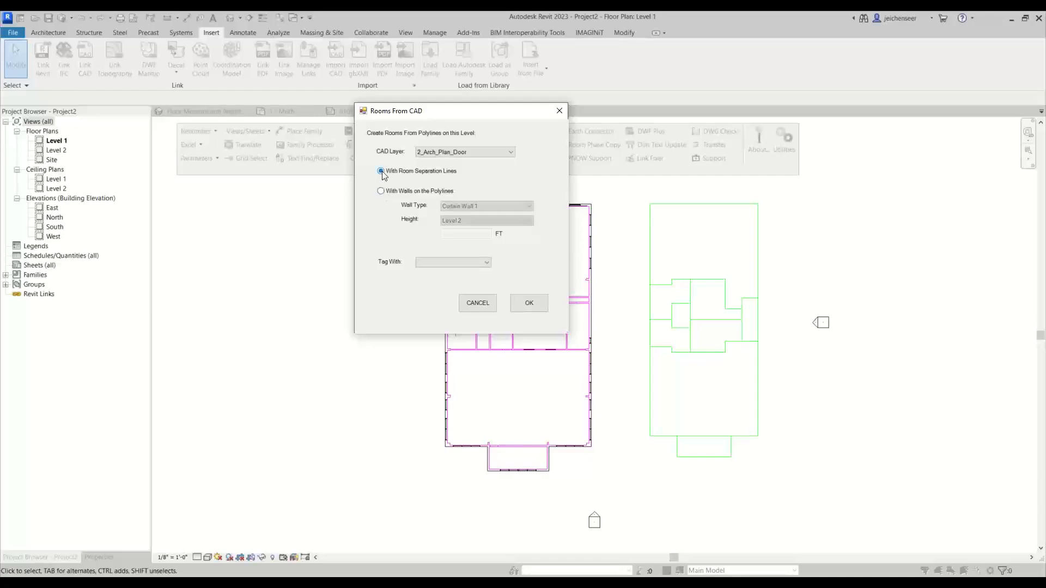
click(470, 155)
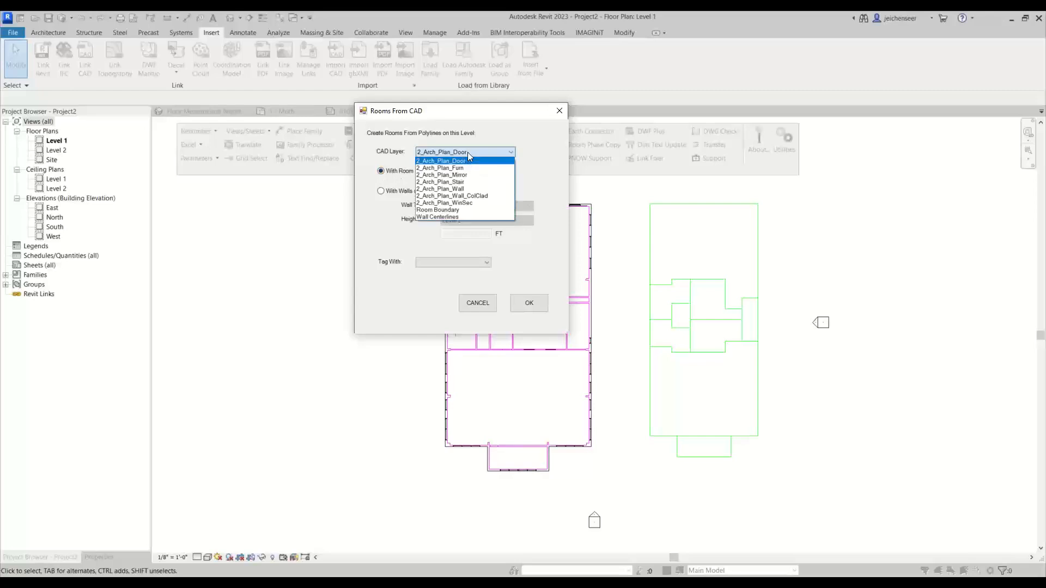
click(464, 210)
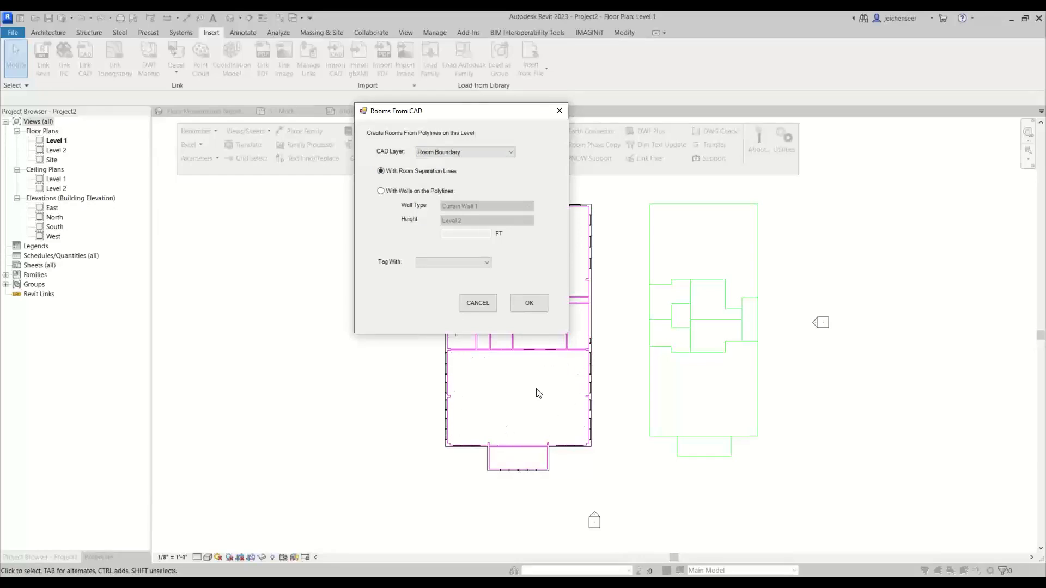
Choose a room tag for the new rooms and create them on Level 1, accepting the redundant-room warning.
click(454, 263)
click(451, 272)
click(527, 316)
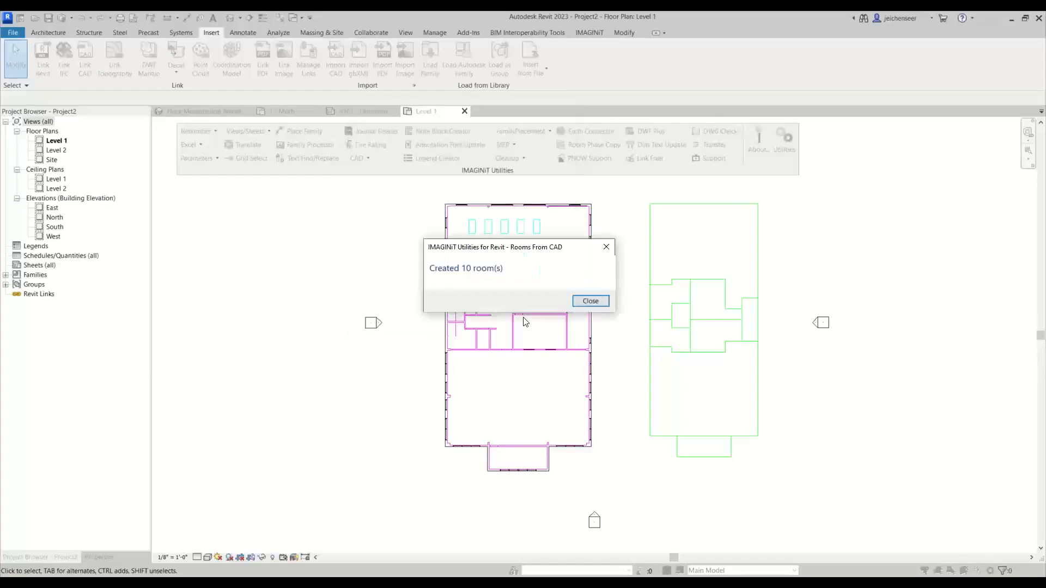
click(591, 301)
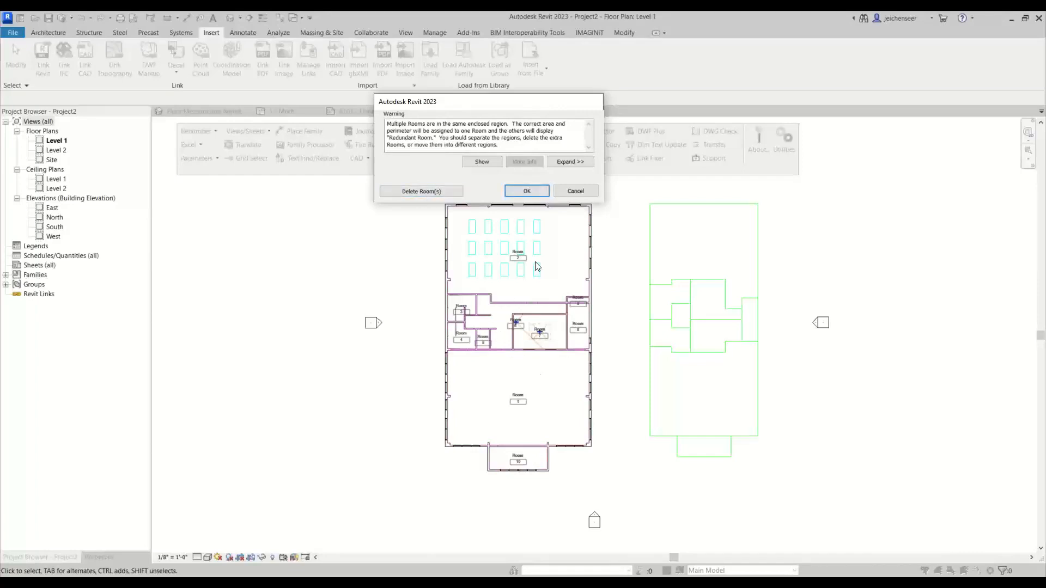
click(526, 191)
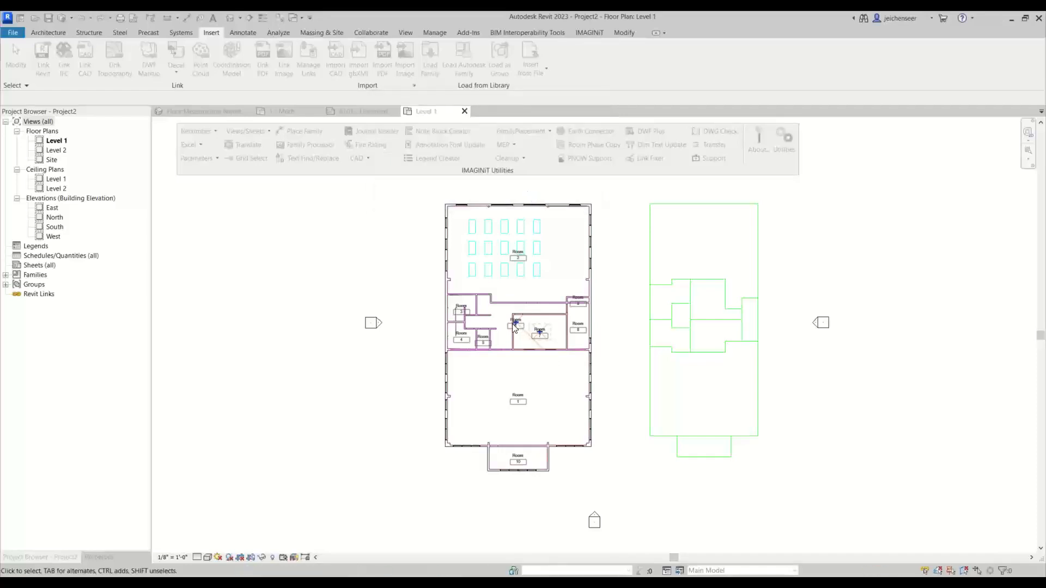
Inspect the room separation line along the corridor's upper edge and the chain of lines around the corridor.
scroll(493, 333, up, 3)
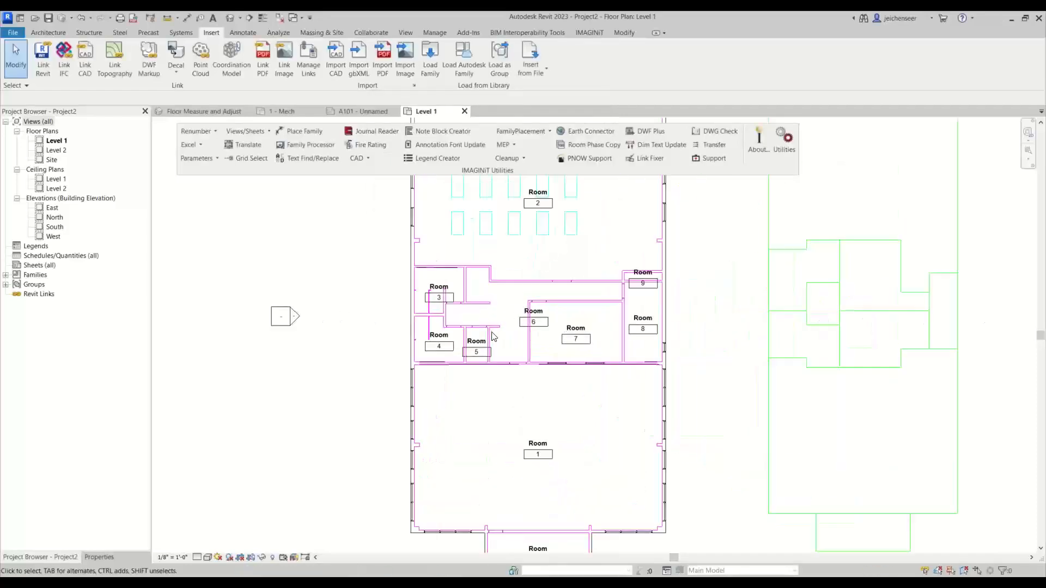
click(504, 285)
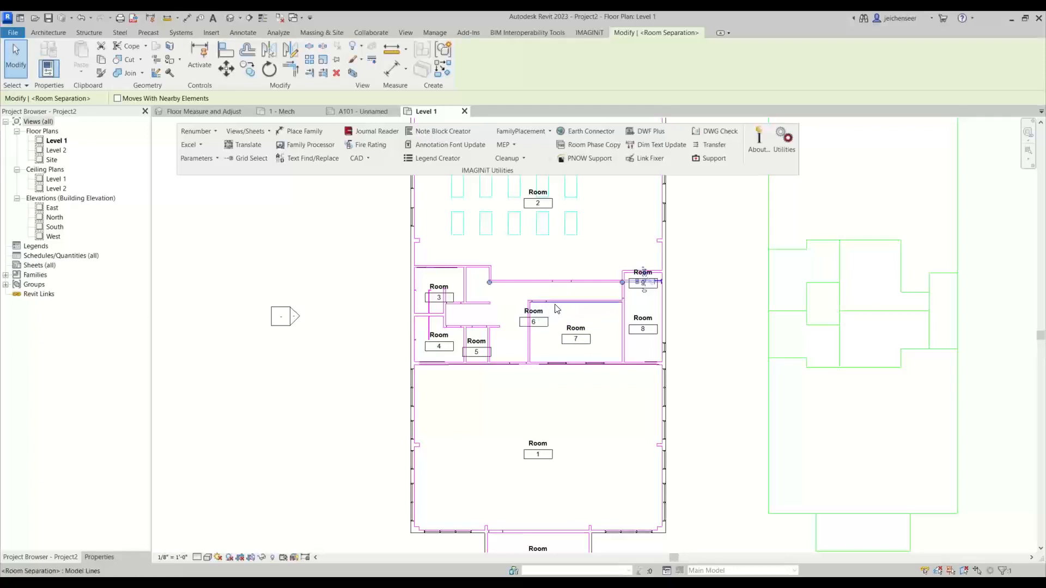
key(Tab)
key(Tab)
key(Tab)
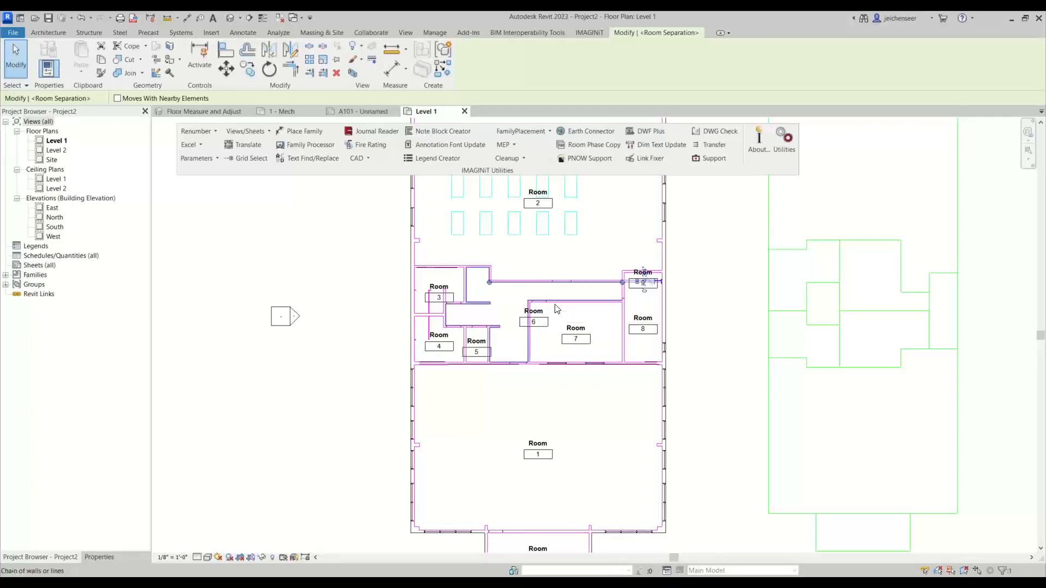
Move Room 6 out of Room 7's enclosure into the corridor area and bring its tag along into the room.
click(550, 304)
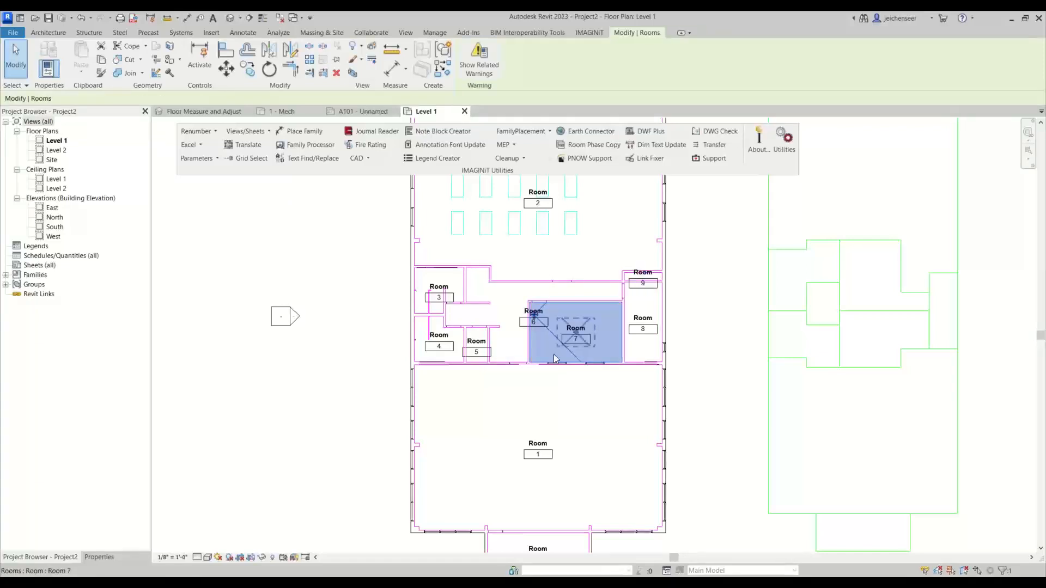
scroll(535, 318, up, 3)
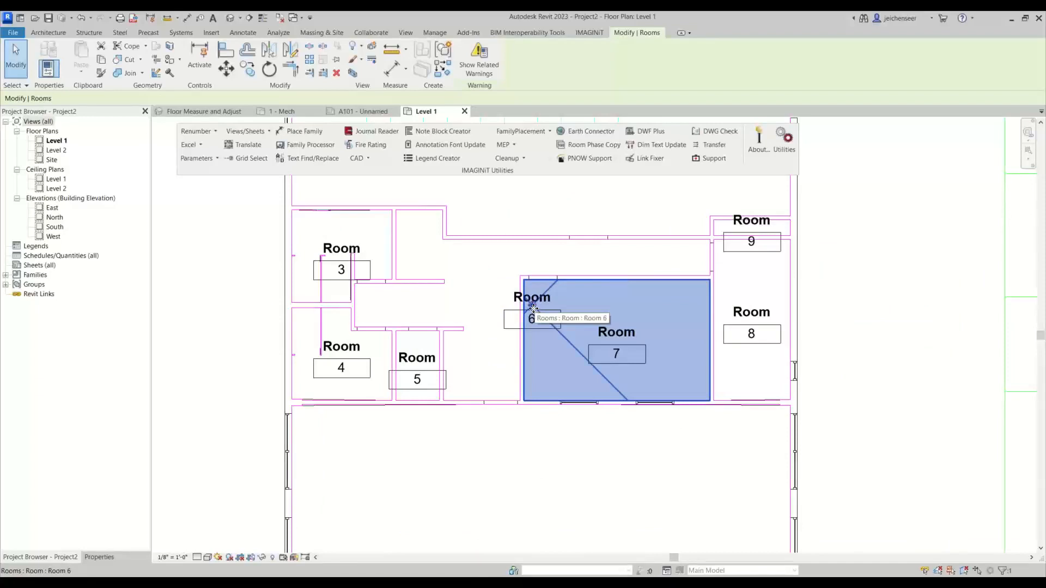
drag(533, 309, 484, 273)
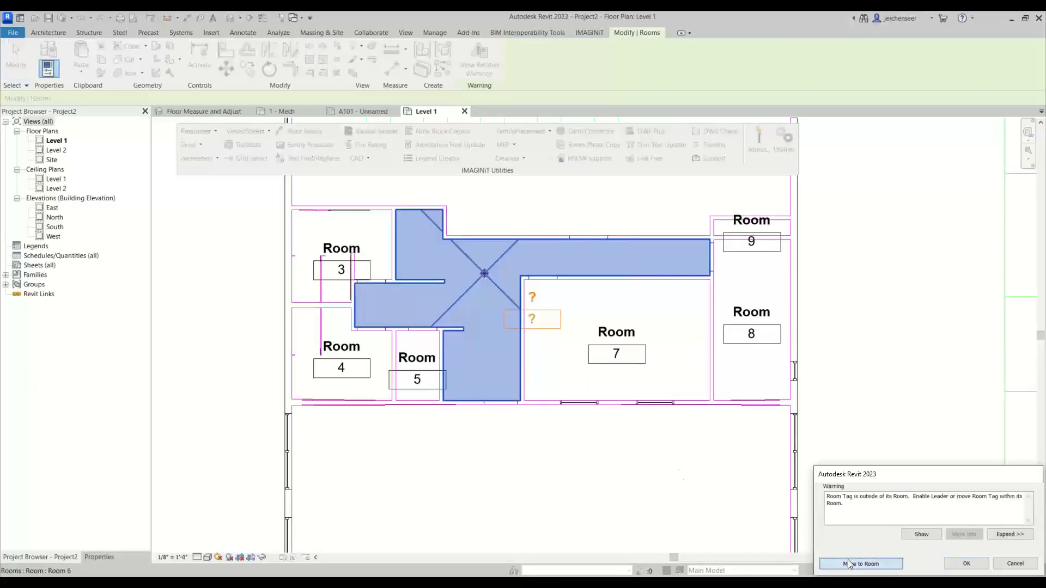
click(848, 564)
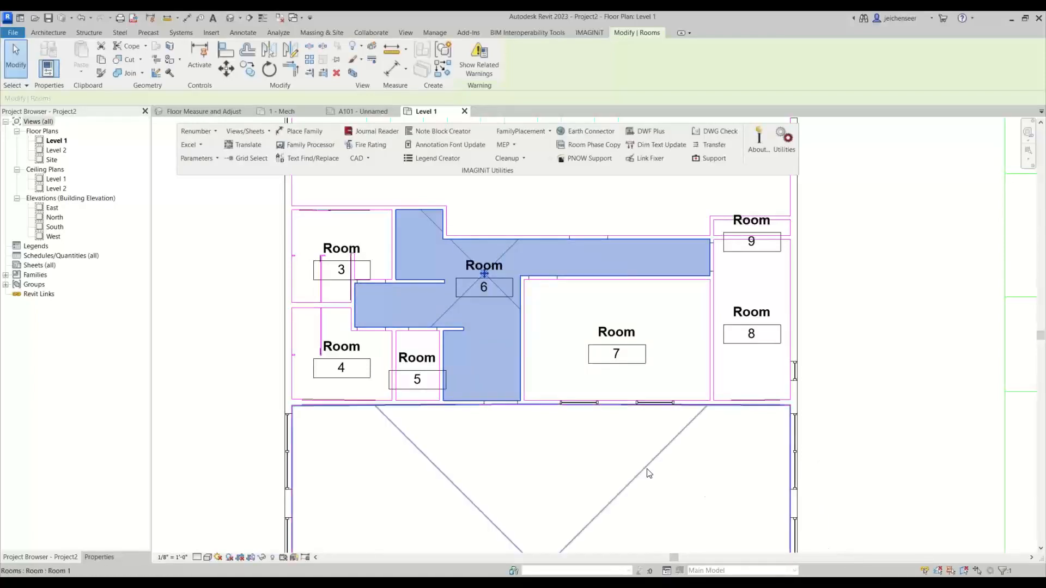
Open the default 3D view and inspect the linked floor plan and its room separation lines, leaving nothing selected.
scroll(612, 458, down, 2)
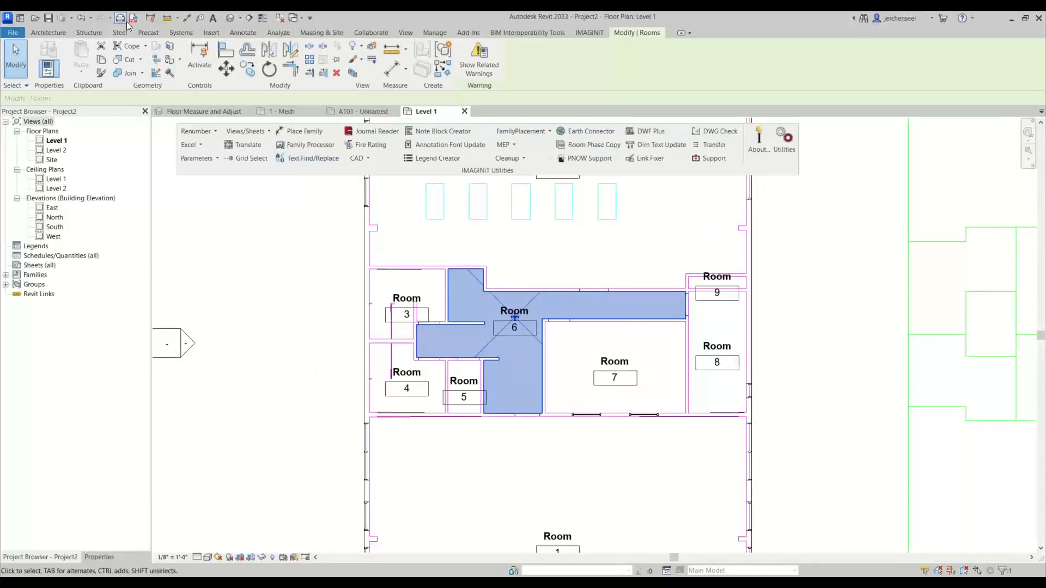
click(229, 18)
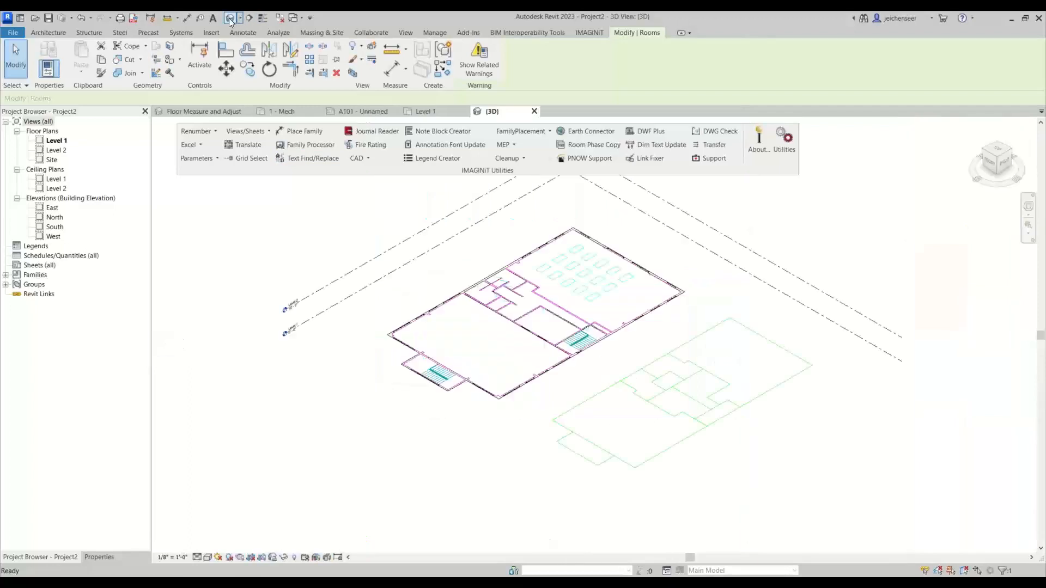
middle_drag(494, 359, 485, 374)
scroll(485, 373, up, 2)
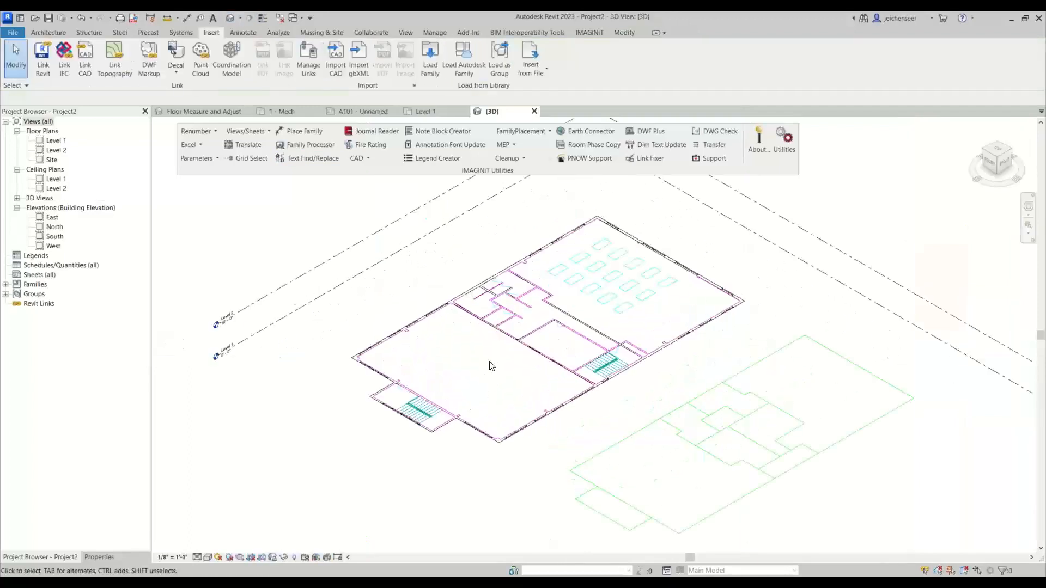
click(597, 296)
key(Escape)
Back in the Level 1 plan, set Rooms From CAD to place Interior - 4 7/8" Partition (1-hr) walls on the polylines.
click(425, 112)
scroll(494, 335, down, 2)
middle_drag(663, 343, 524, 367)
scroll(538, 357, down, 1)
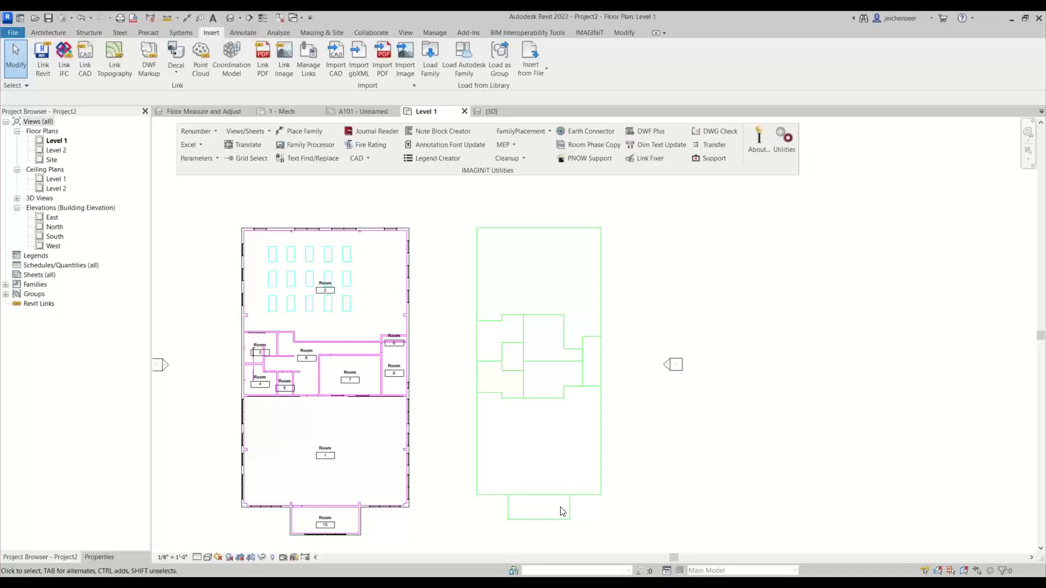
click(360, 159)
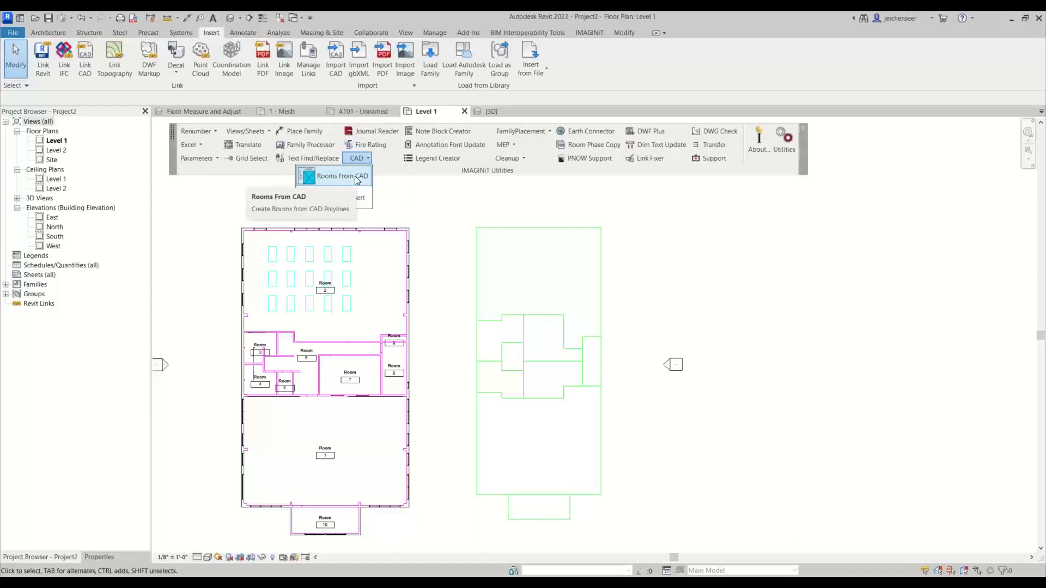
click(355, 177)
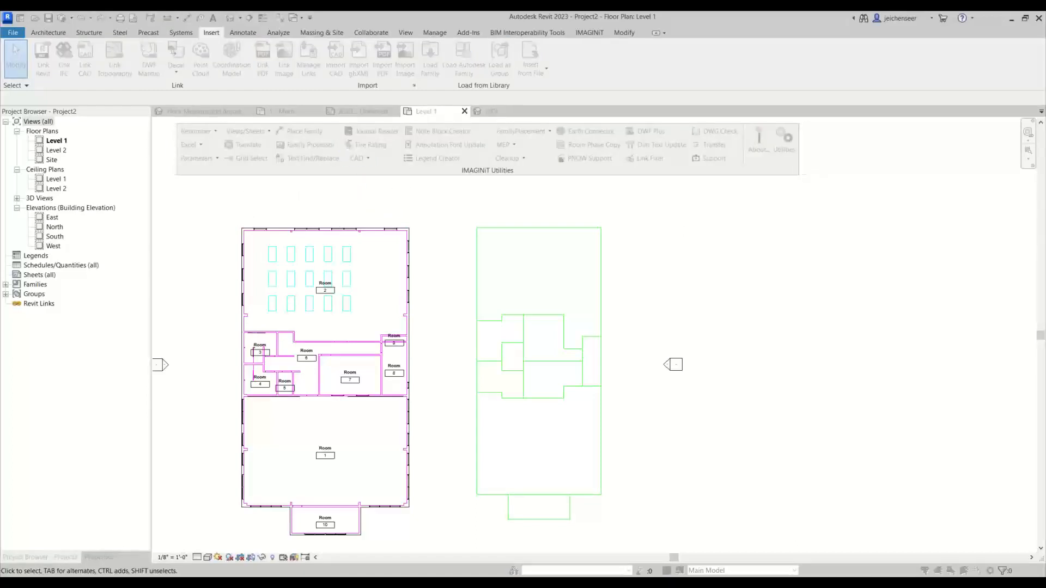
click(725, 201)
click(823, 216)
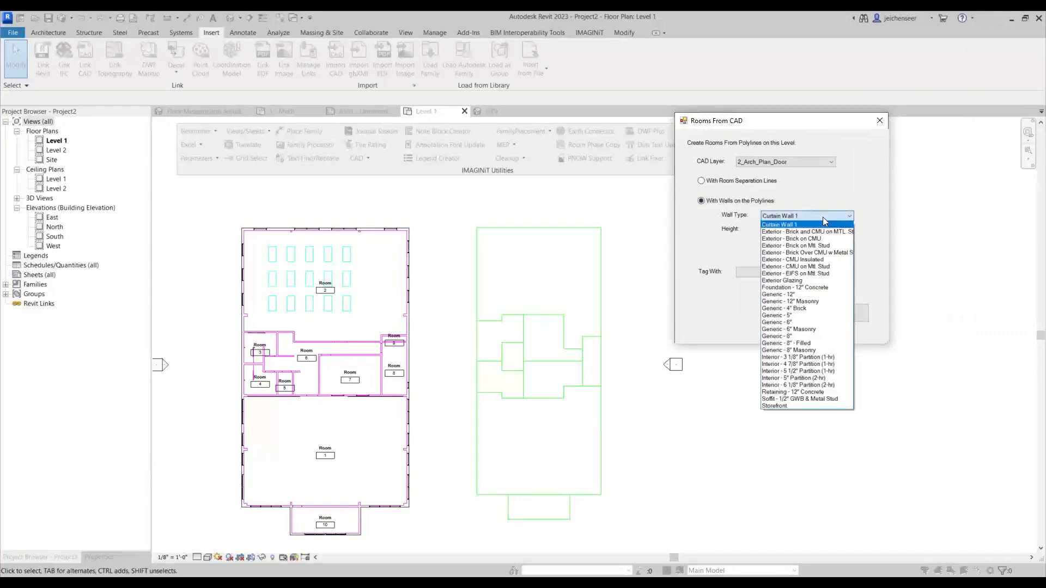
click(805, 364)
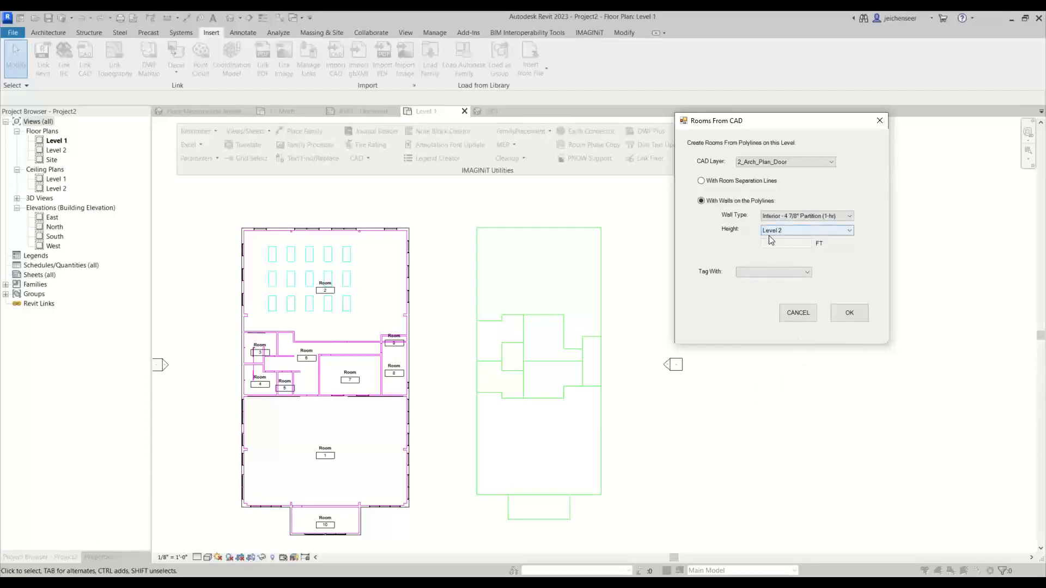
Create rooms and walls from the Wall Centerlines CAD layer, tagging them with Room Tag With Area, and accept the redundant-room warning.
click(793, 271)
click(781, 288)
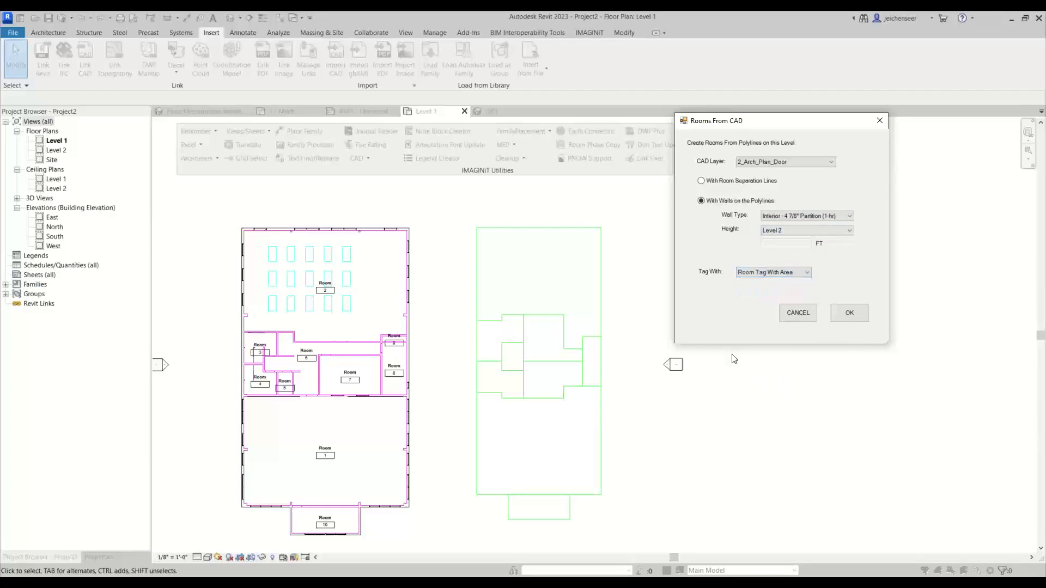
click(782, 161)
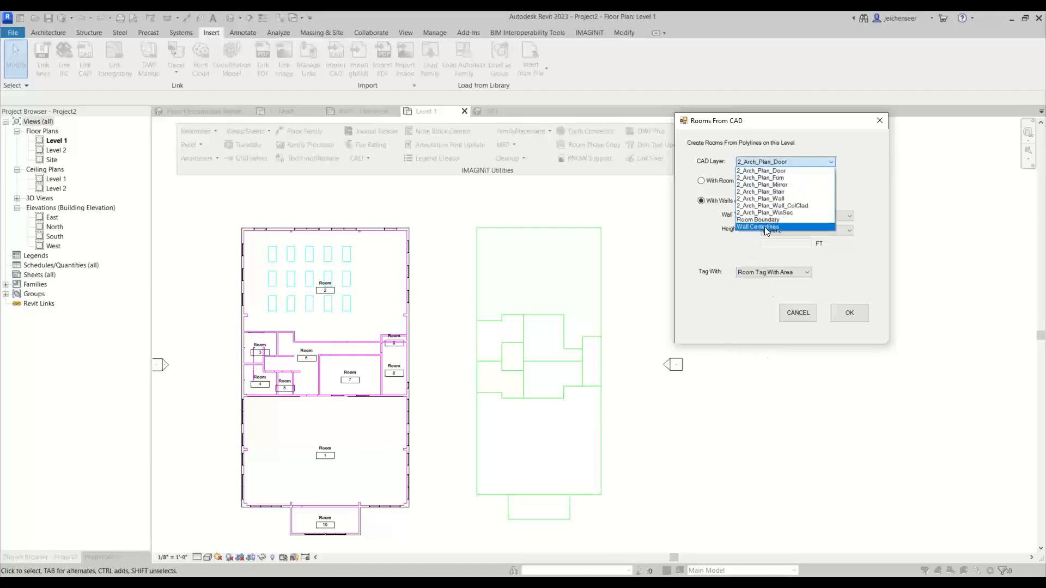
click(763, 225)
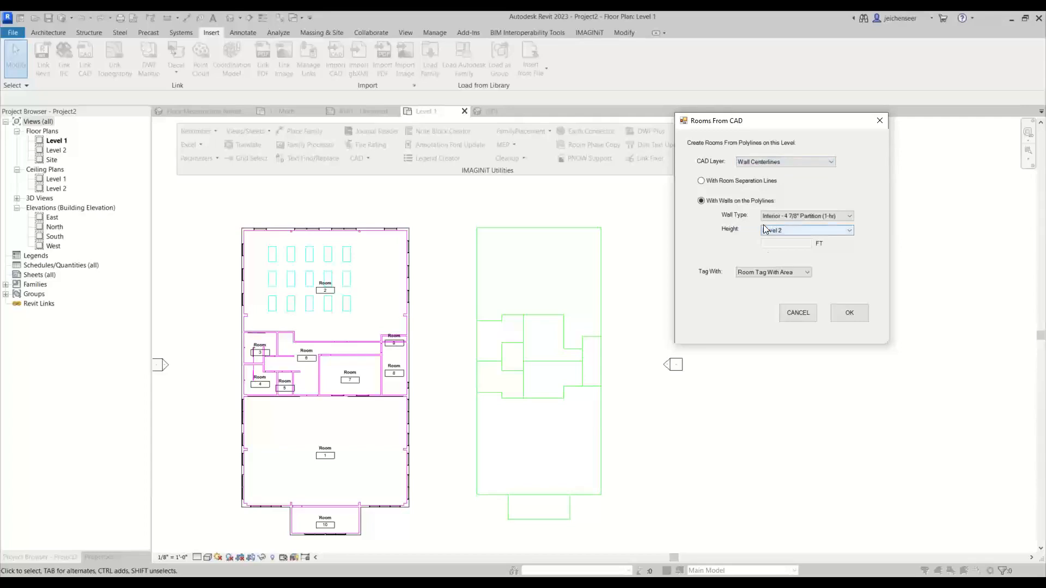
click(850, 314)
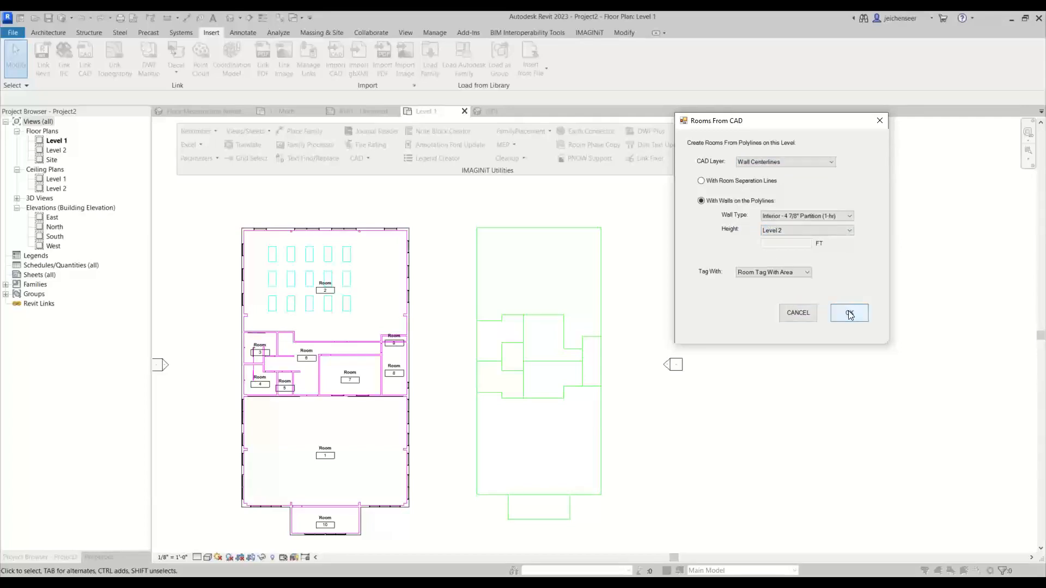
click(849, 314)
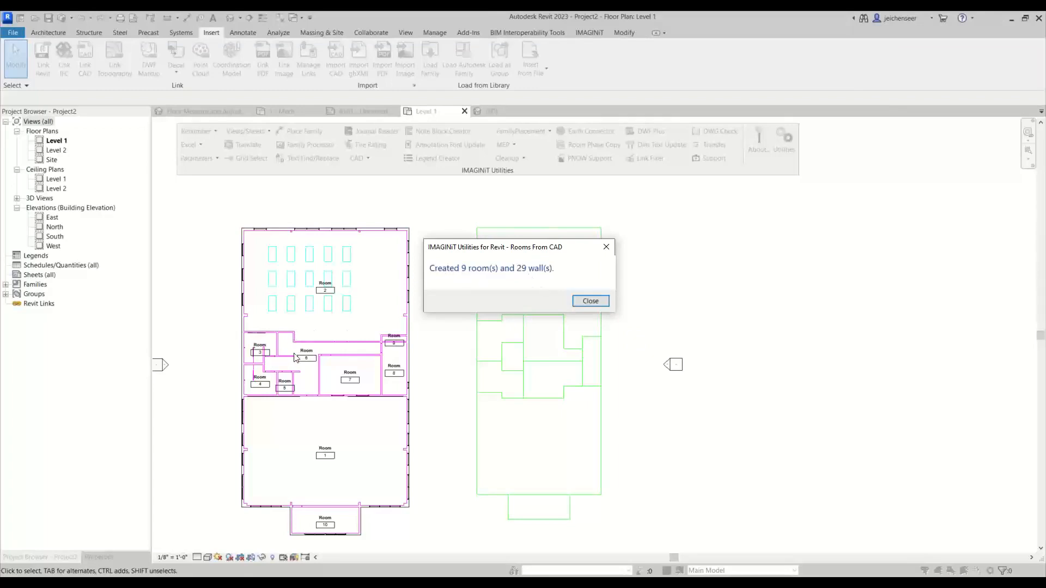
click(590, 302)
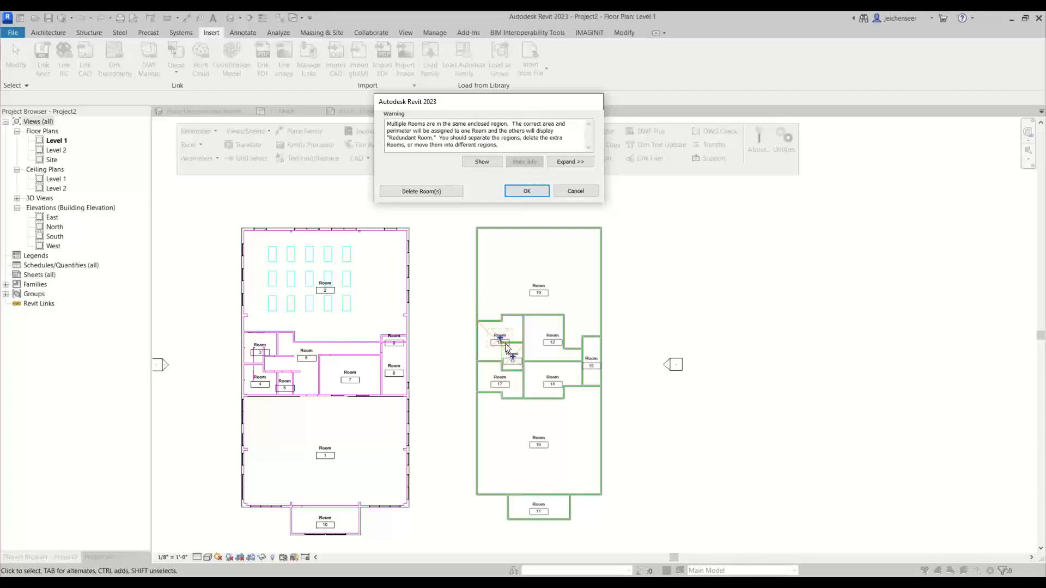
click(520, 191)
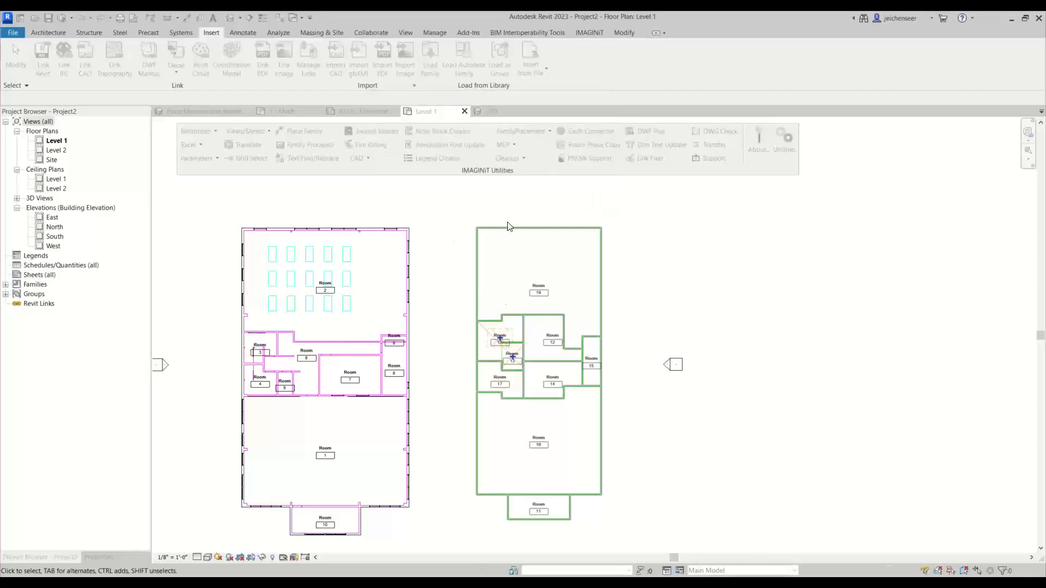
Draw a vertical room separation line closing the gap between Rooms 18 and 13, and check both rooms' extents.
scroll(498, 360, up, 3)
scroll(497, 360, up, 4)
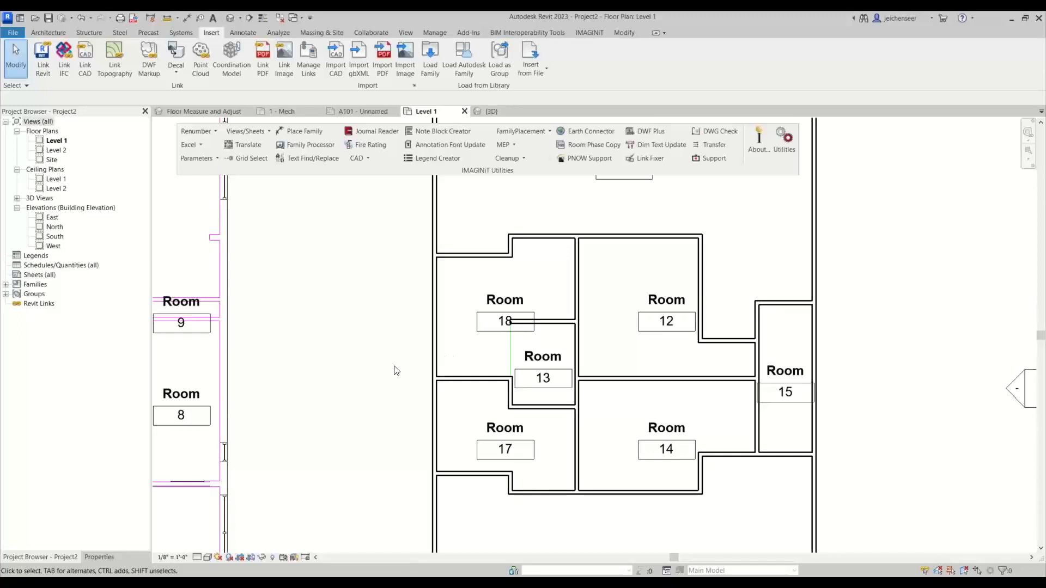
click(51, 33)
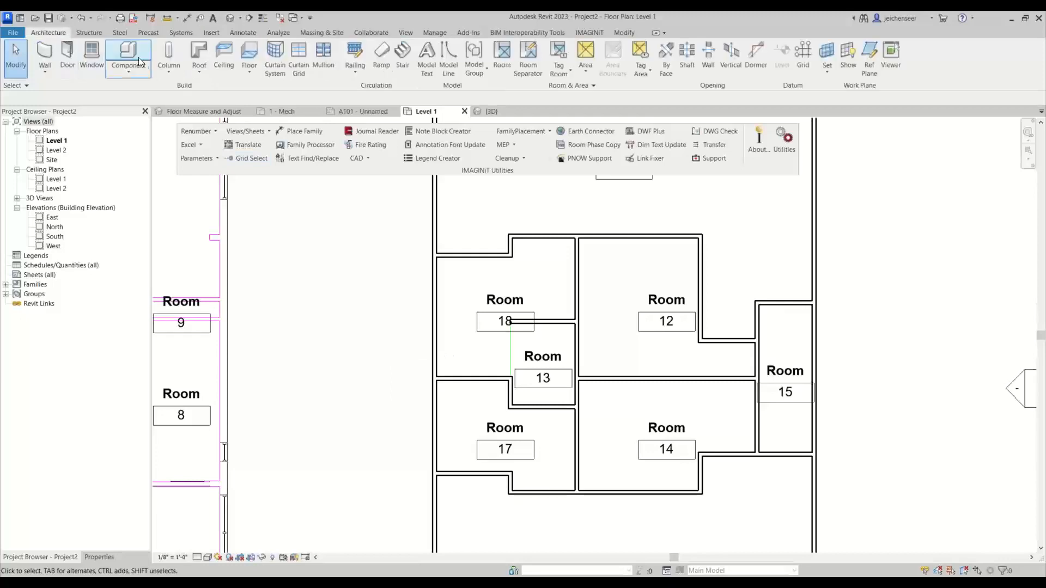
click(528, 60)
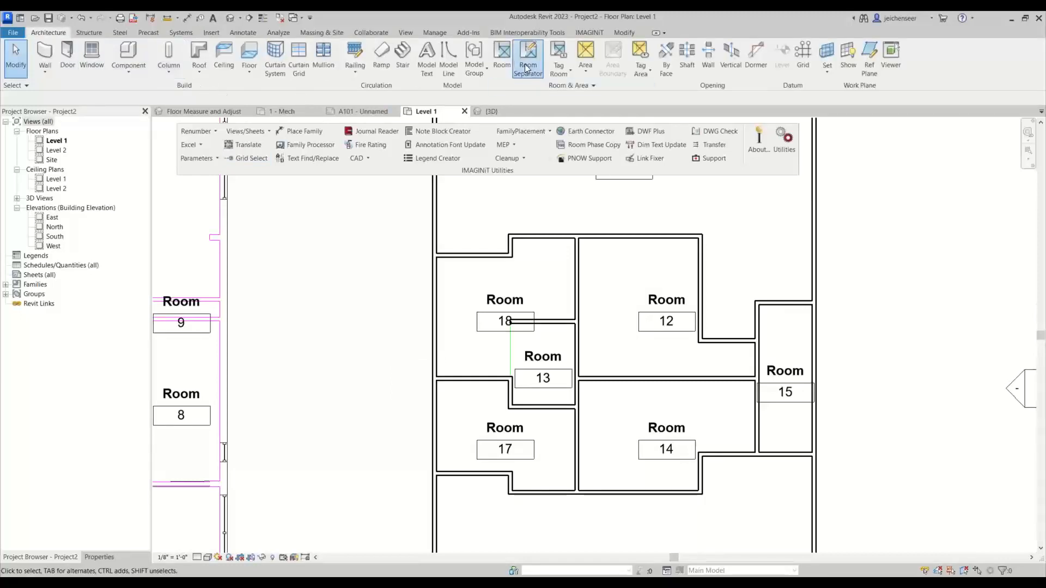
click(509, 321)
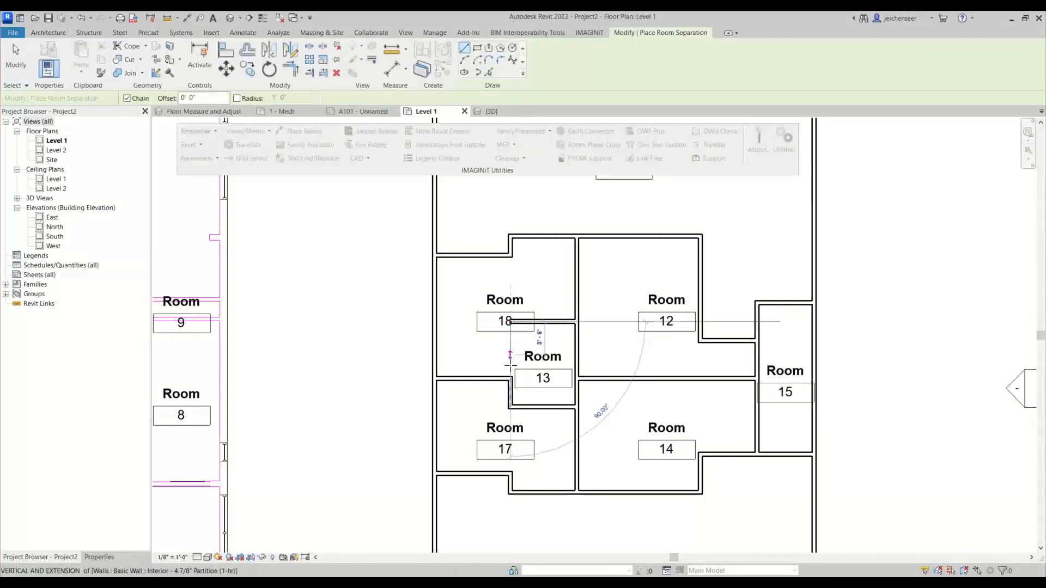
click(509, 379)
key(Escape)
key(Escape)
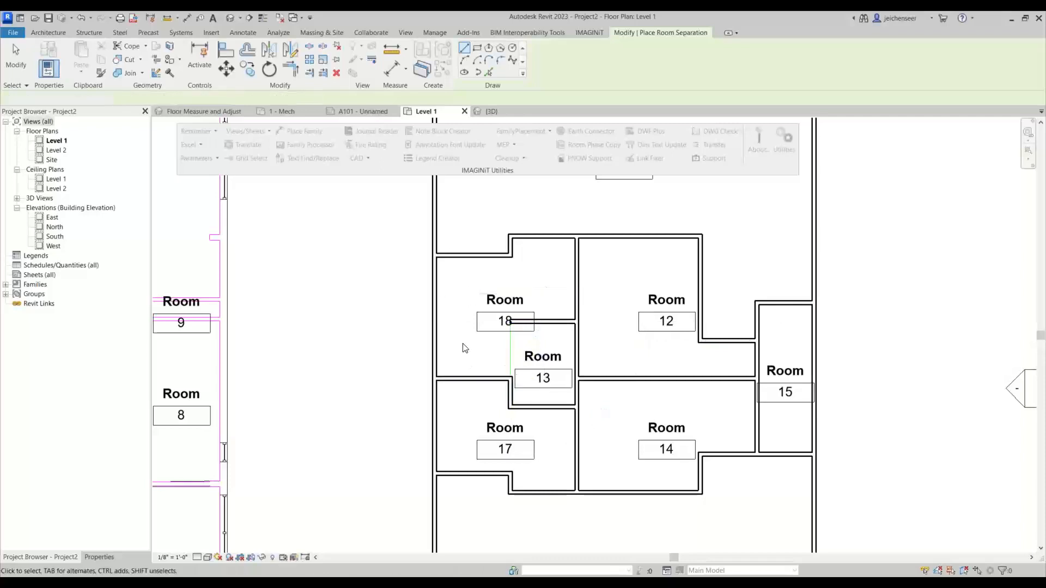
click(471, 347)
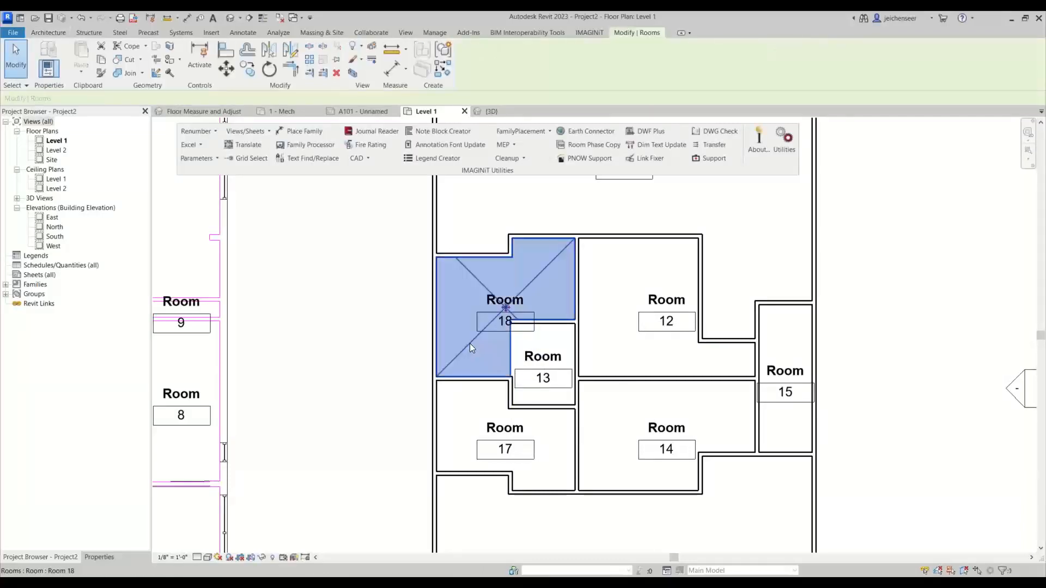
click(565, 340)
Switch to the 3D view and inspect the linked floor plan and the partition walls generated from the polylines.
click(491, 111)
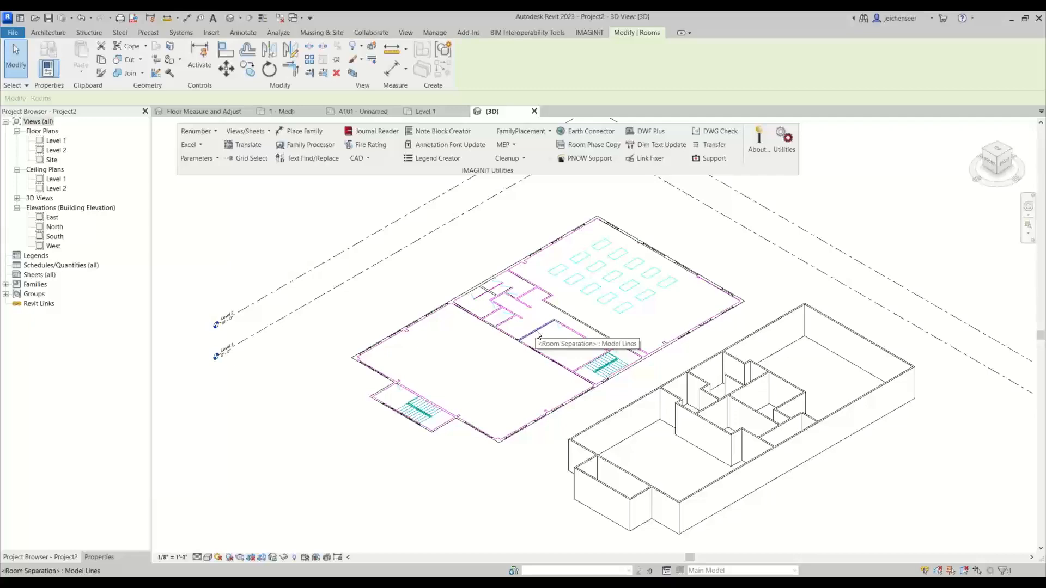
scroll(536, 331, up, 5)
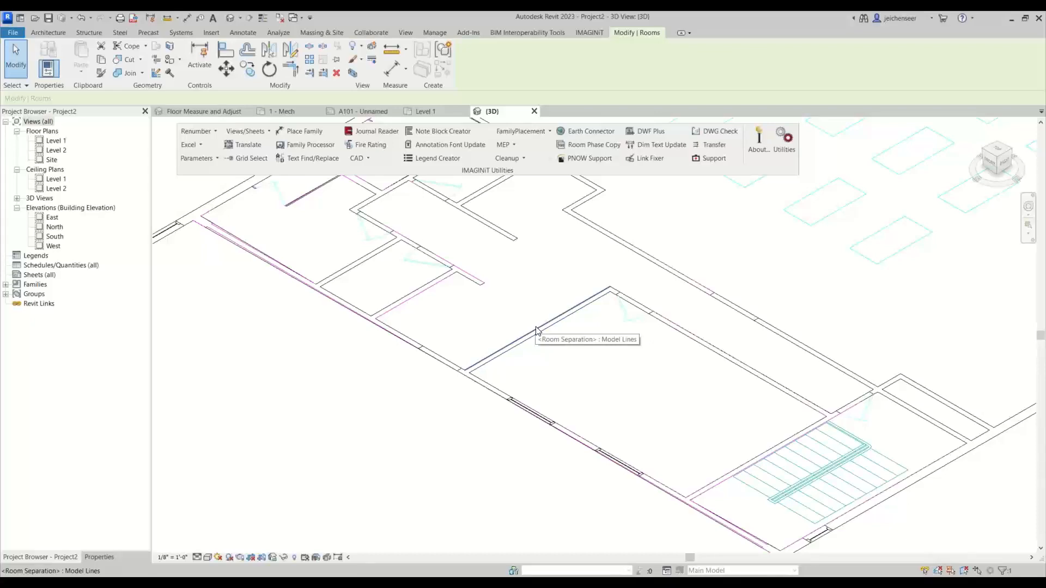
scroll(536, 330, down, 6)
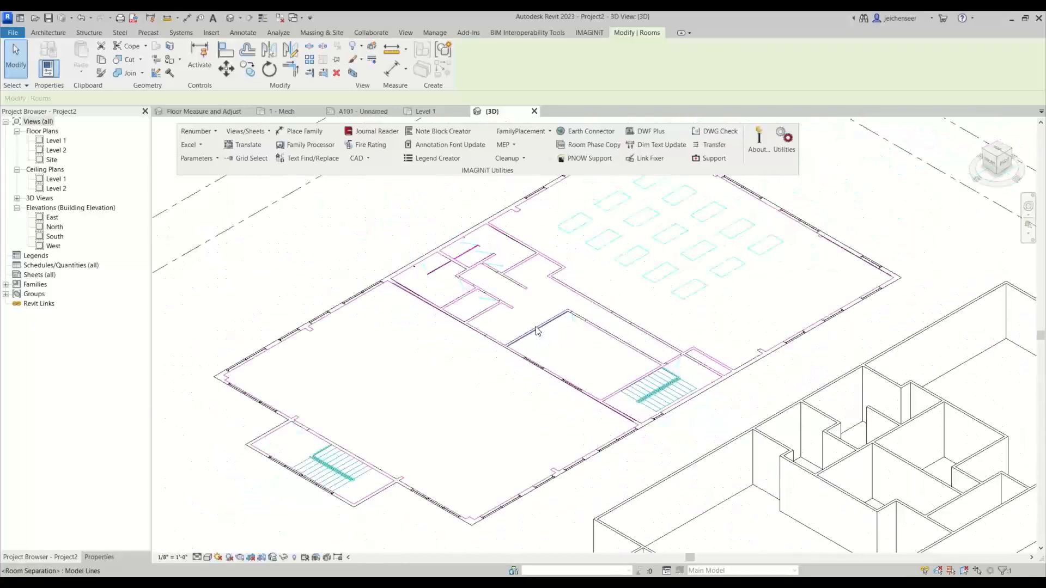
middle_drag(752, 440, 688, 390)
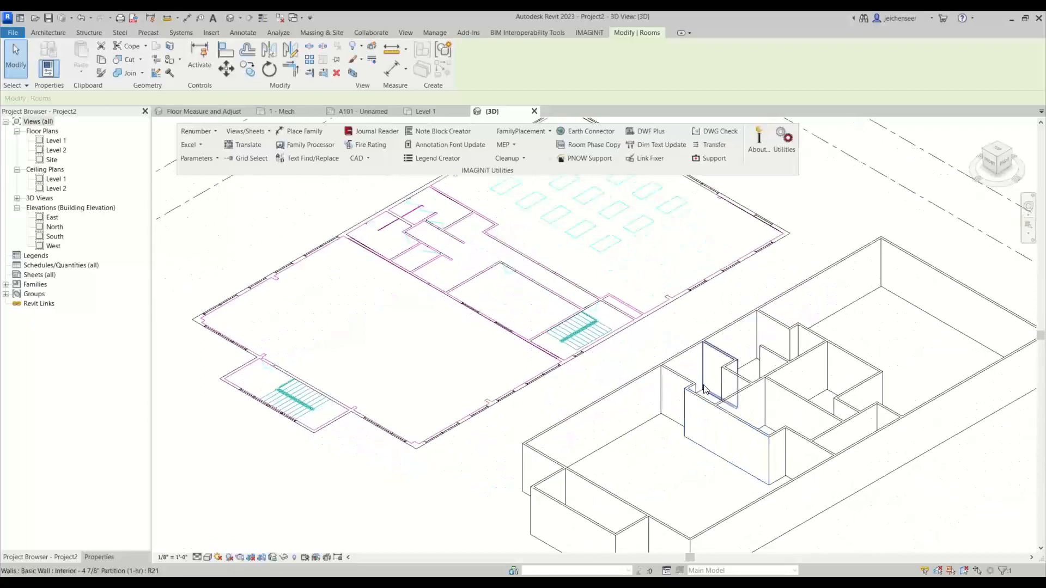
middle_drag(695, 355, 683, 403)
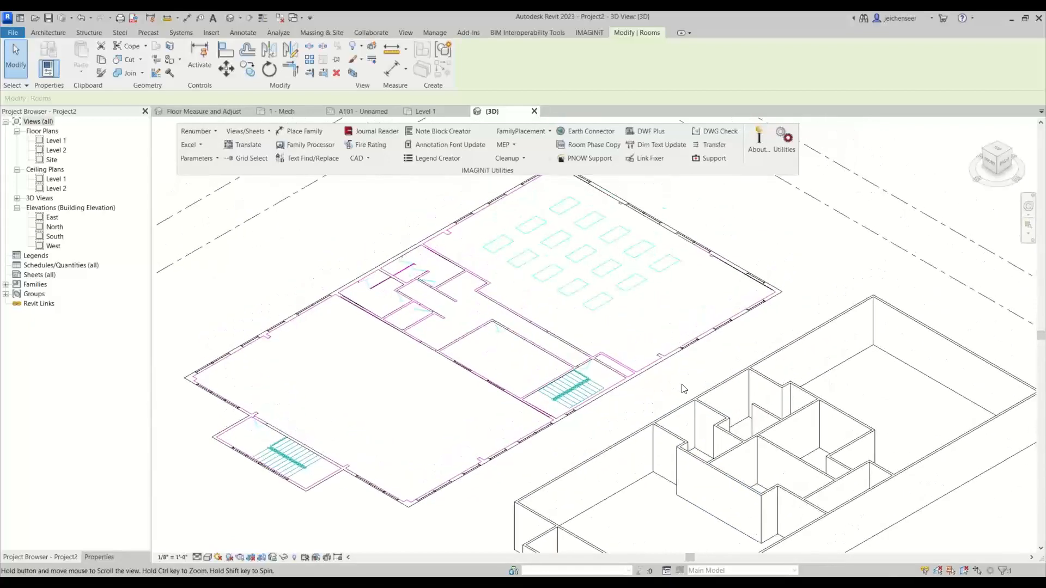
Use CAD Block Insert to place the Furniture family Desk, type 60" x 30", on the Simple FP.dwg Desk blocks.
click(357, 158)
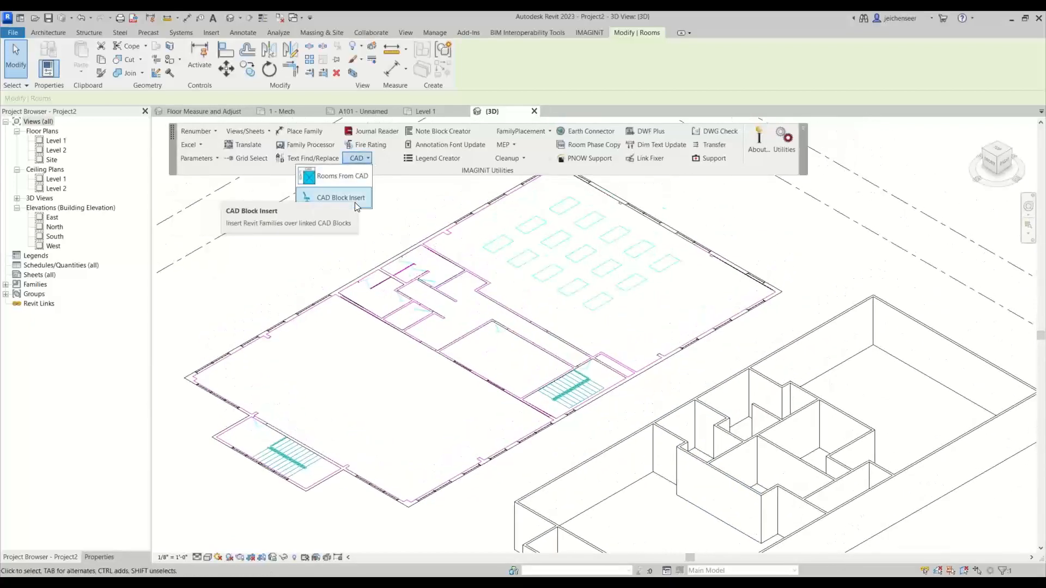
click(355, 199)
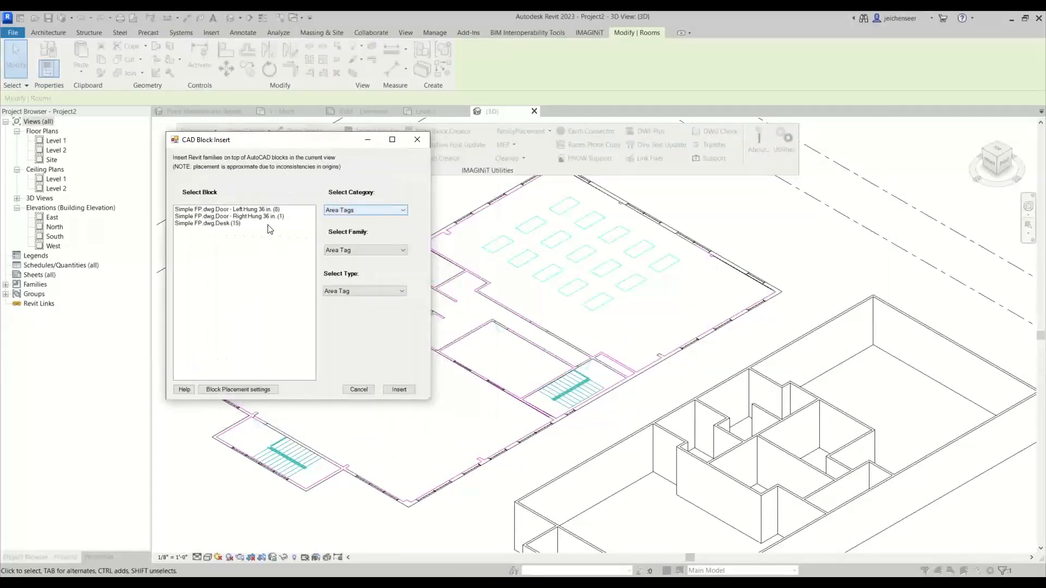
click(203, 225)
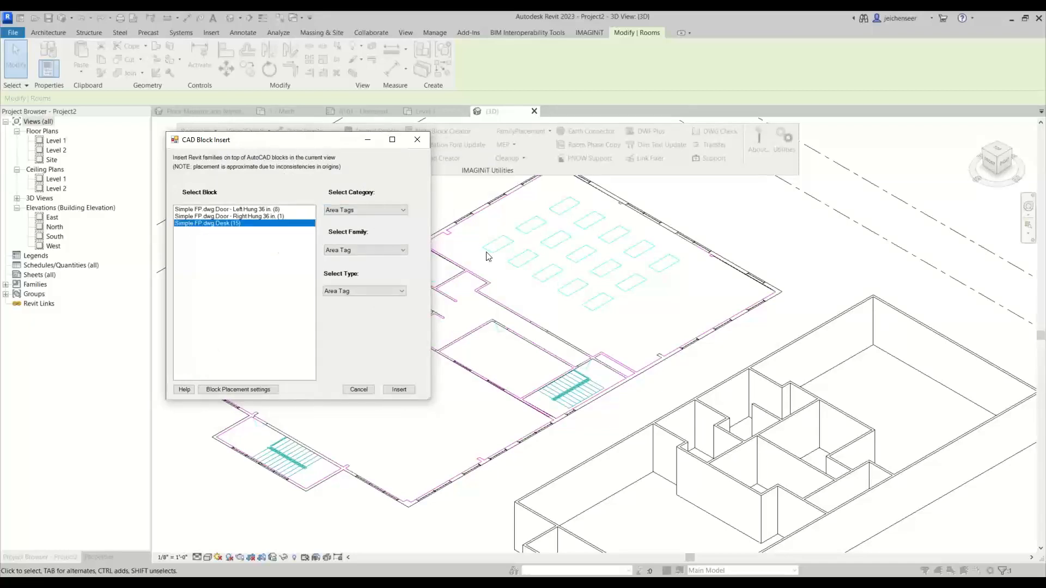
click(355, 211)
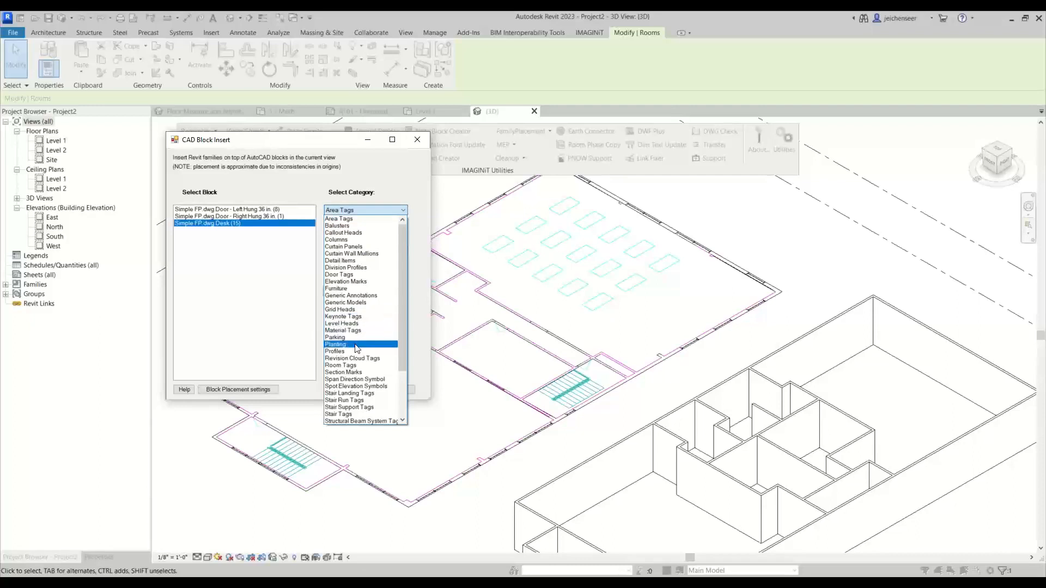
click(369, 289)
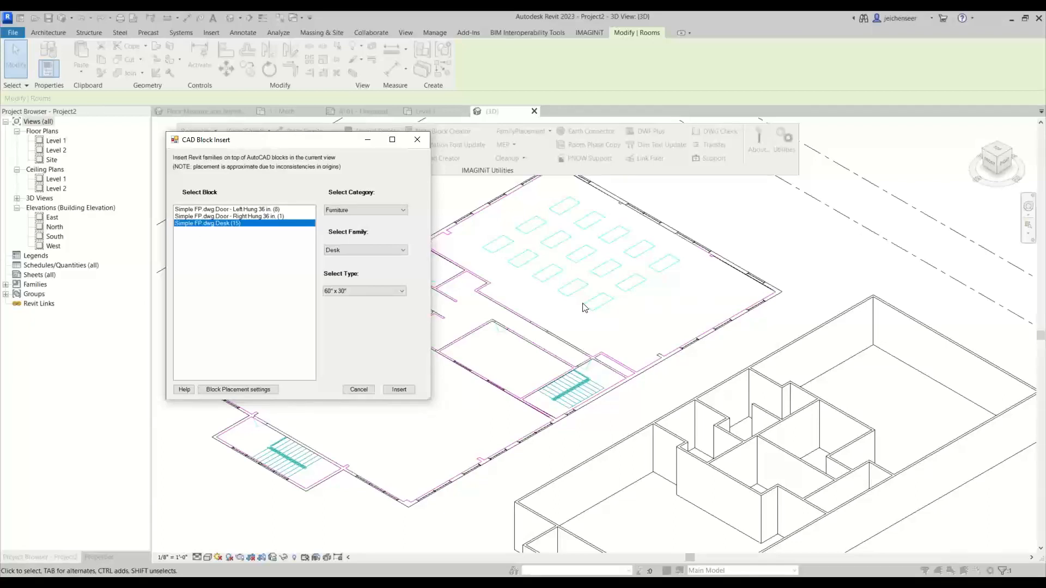
click(398, 390)
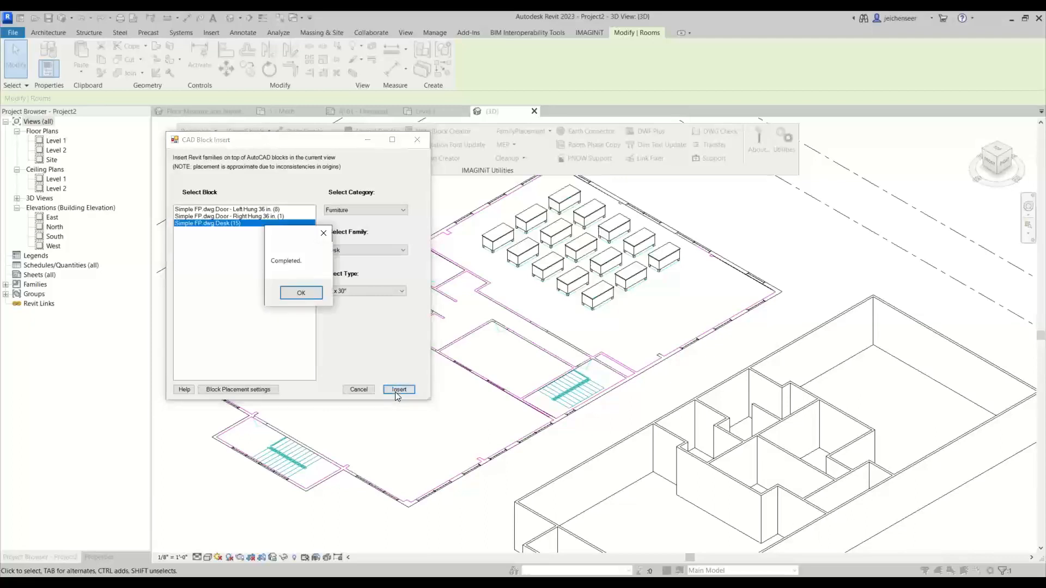
click(315, 293)
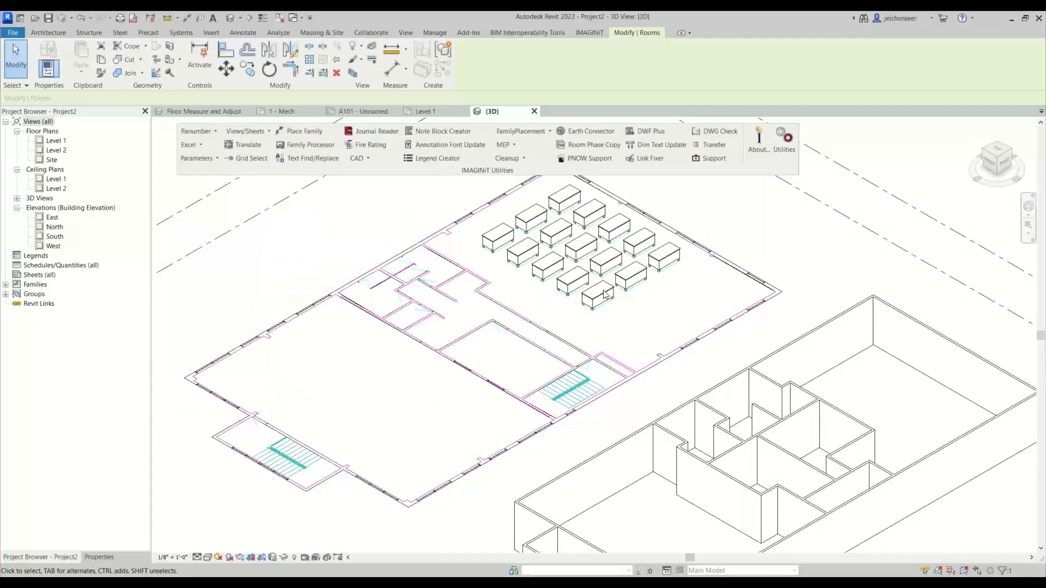